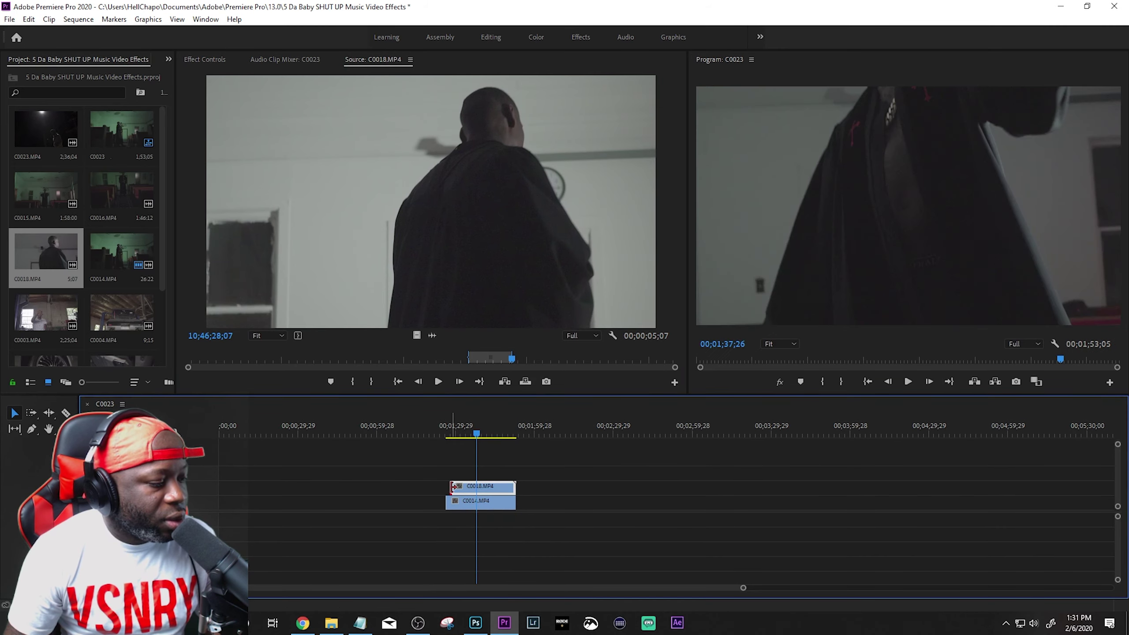
- Move the C0018.MP4 clip up one track and insert VHS Static Overlay.mp4 between it and C0014.MP4, aligned to their start
click(460, 433)
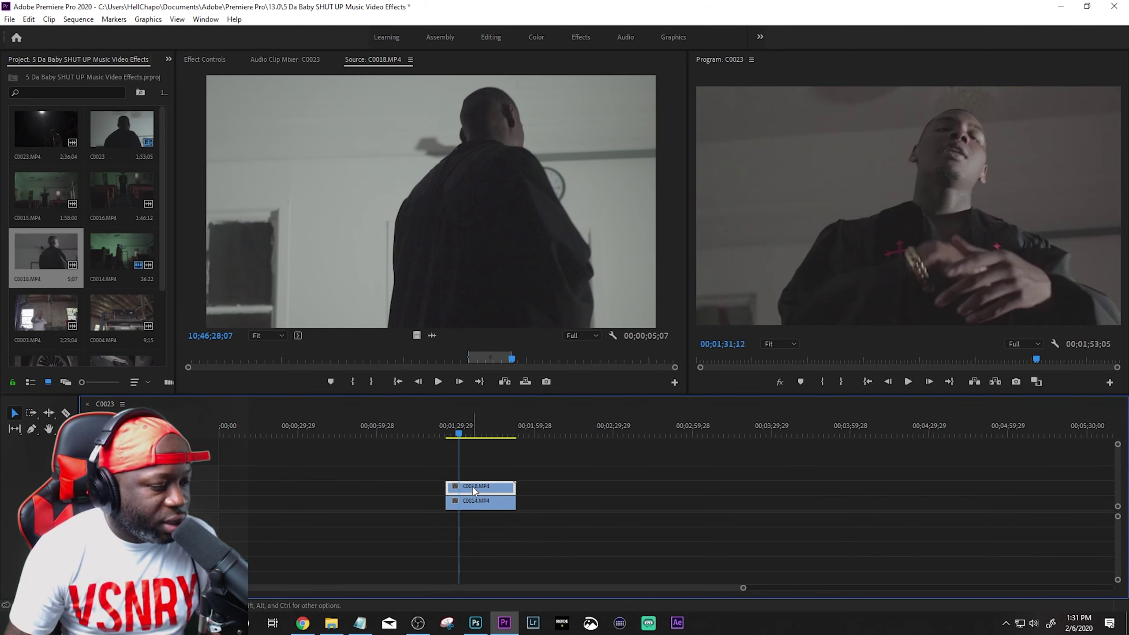
key(alt+Up)
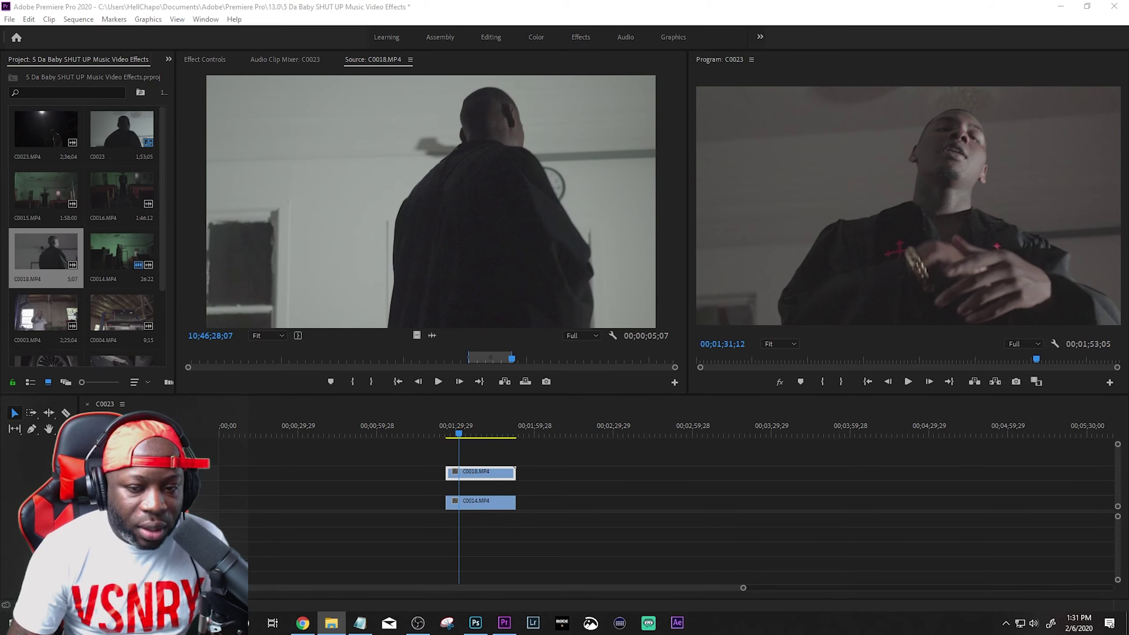
drag(418, 328, 471, 532)
key(ctrl+z)
double_click(116, 250)
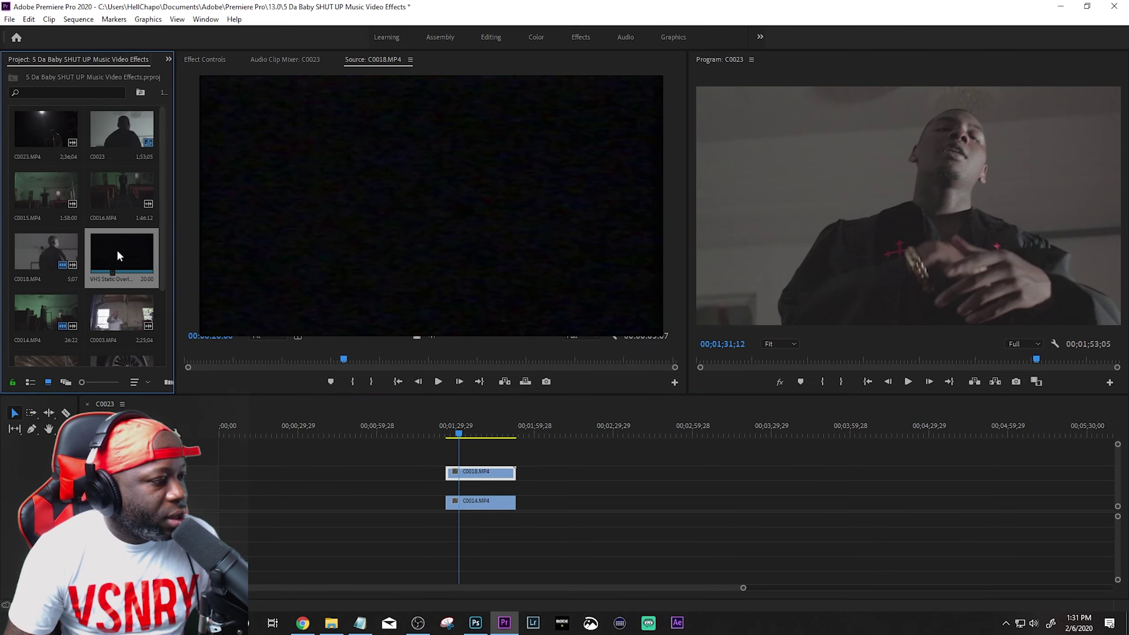
drag(416, 344, 451, 489)
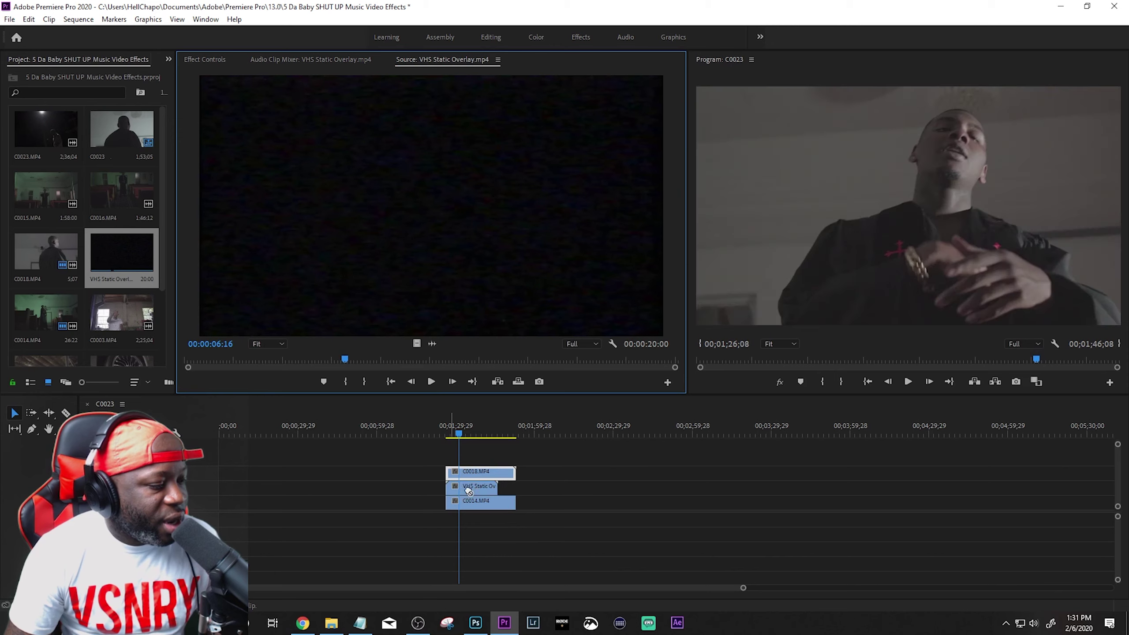
- Trim the C0018.MP4 and C0014.MP4 clips to the VHS static overlay's end and set the overlay's blend mode to Screen
drag(514, 473, 497, 502)
click(463, 431)
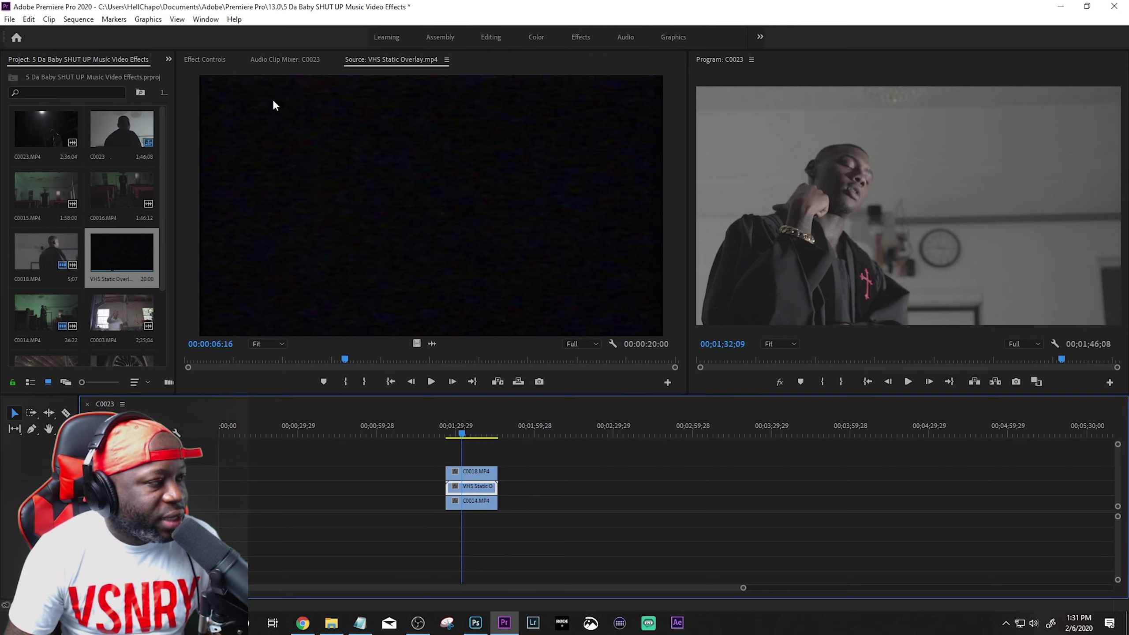
click(204, 60)
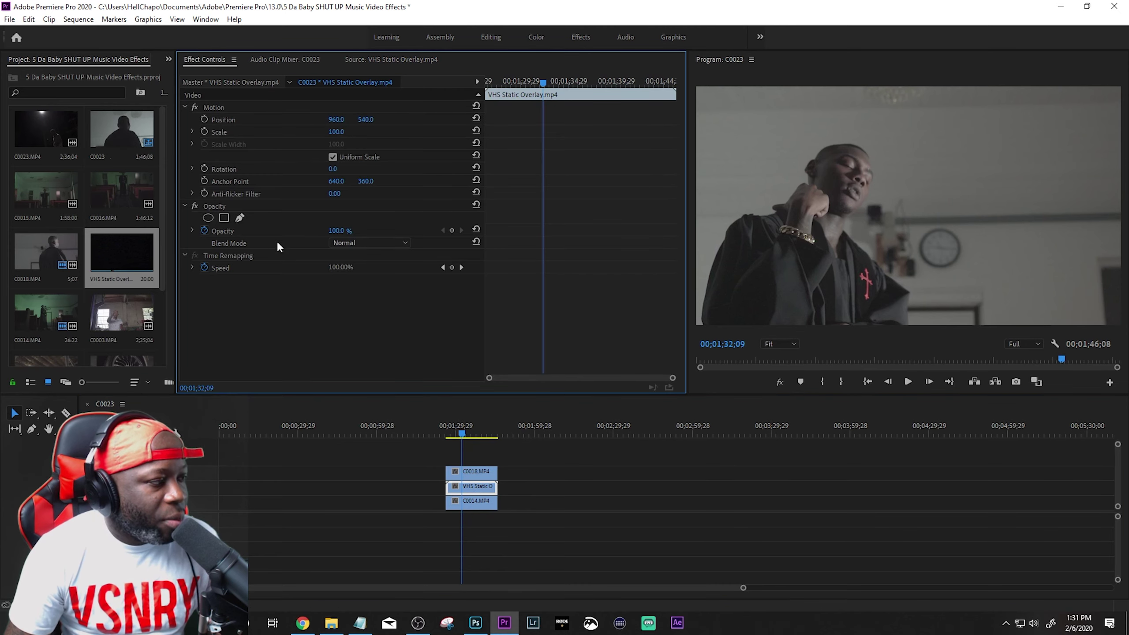
click(350, 242)
click(353, 363)
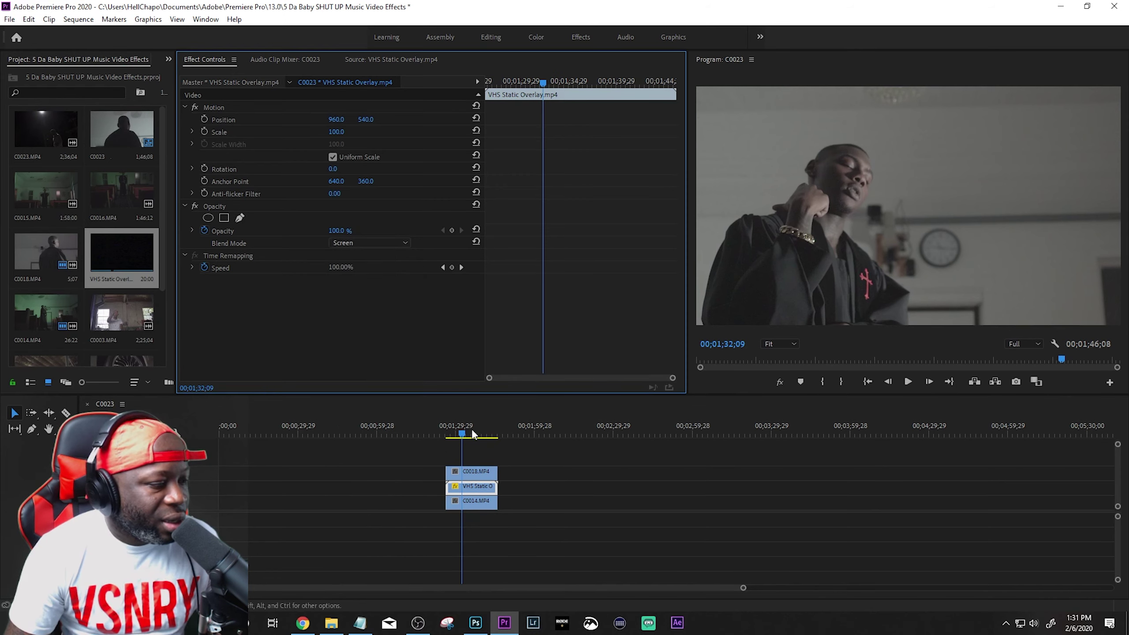
- Scale the VHS static overlay to frame size, shifting the top C0018.MP4 clip aside to see it and moving the clip back above it
double_click(472, 477)
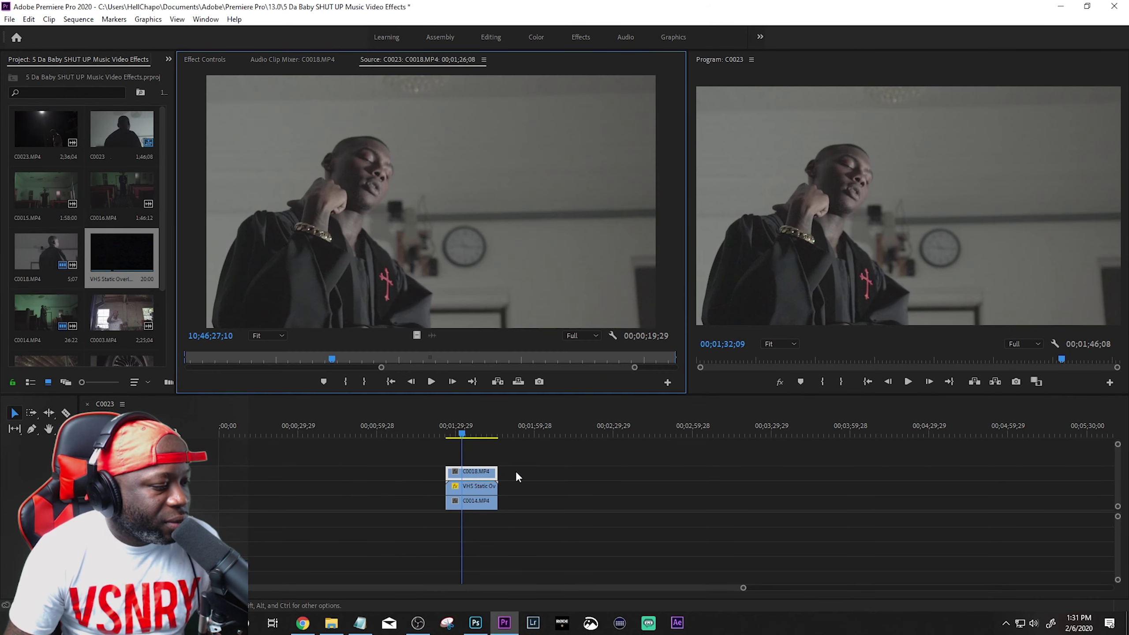
drag(471, 472, 523, 473)
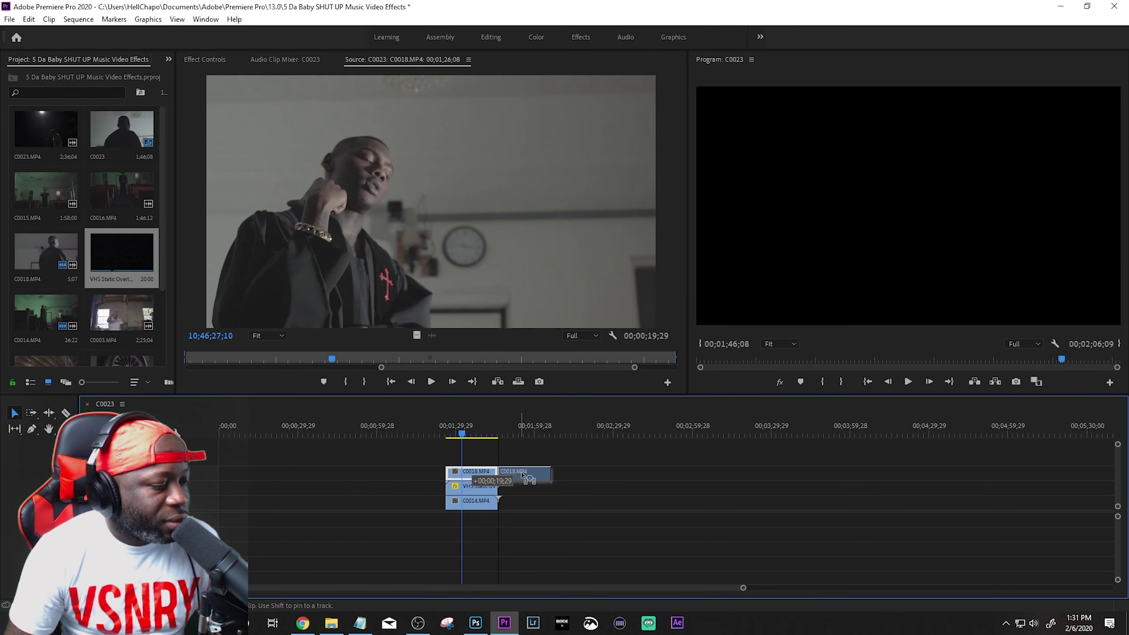
click(471, 425)
drag(466, 434, 474, 434)
right_click(473, 489)
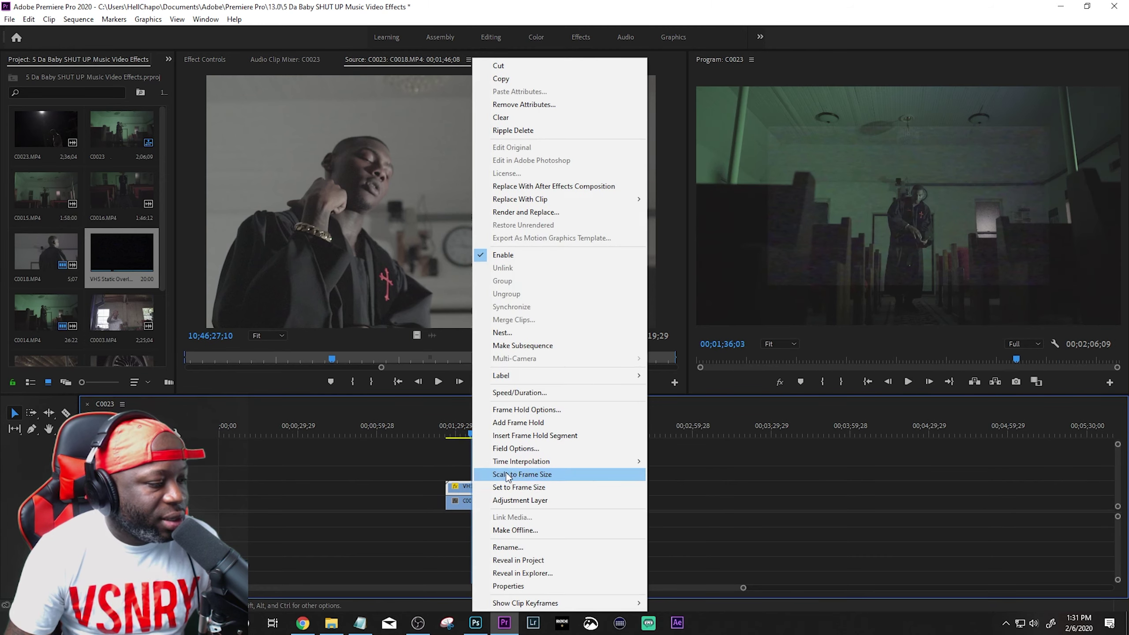
click(496, 468)
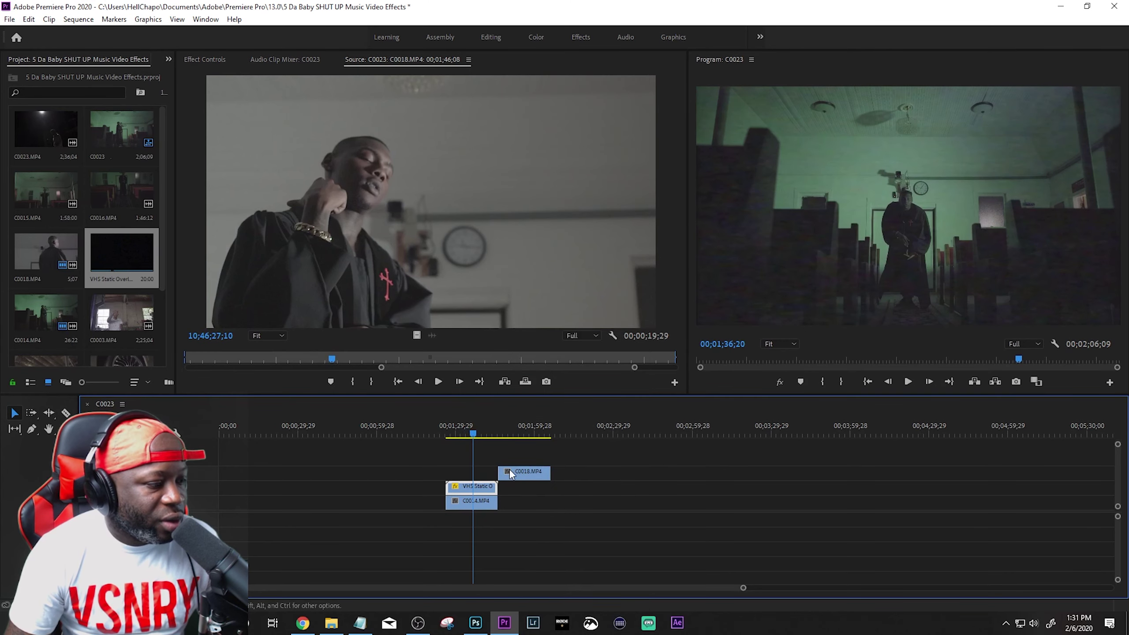
drag(513, 472, 456, 474)
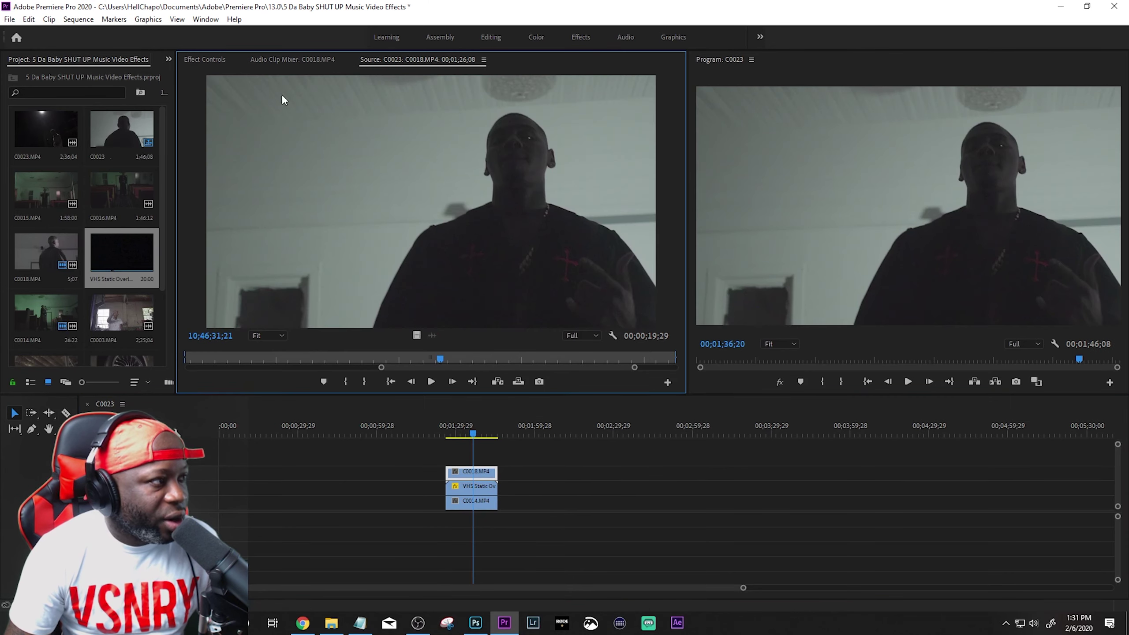
- Set the scale of the top C0018.MP4 clip to 75
click(204, 59)
drag(336, 131, 323, 131)
click(345, 132)
text(75)
key(Return)
- Play back the picture-in-picture composite from its beginning and from around its midpoint
click(448, 435)
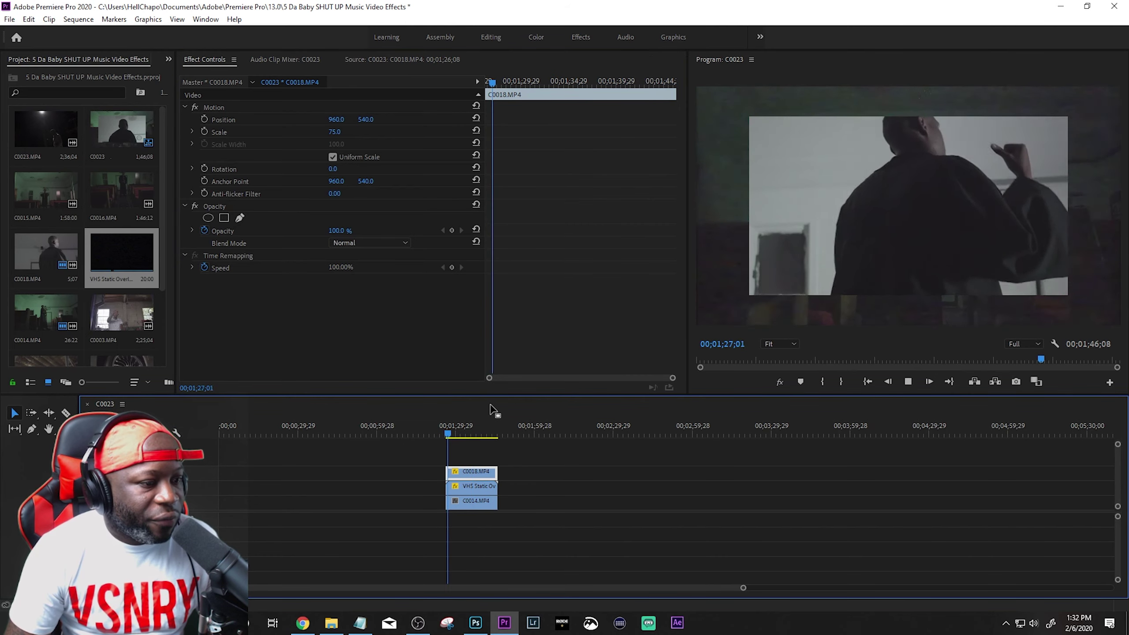
key(space)
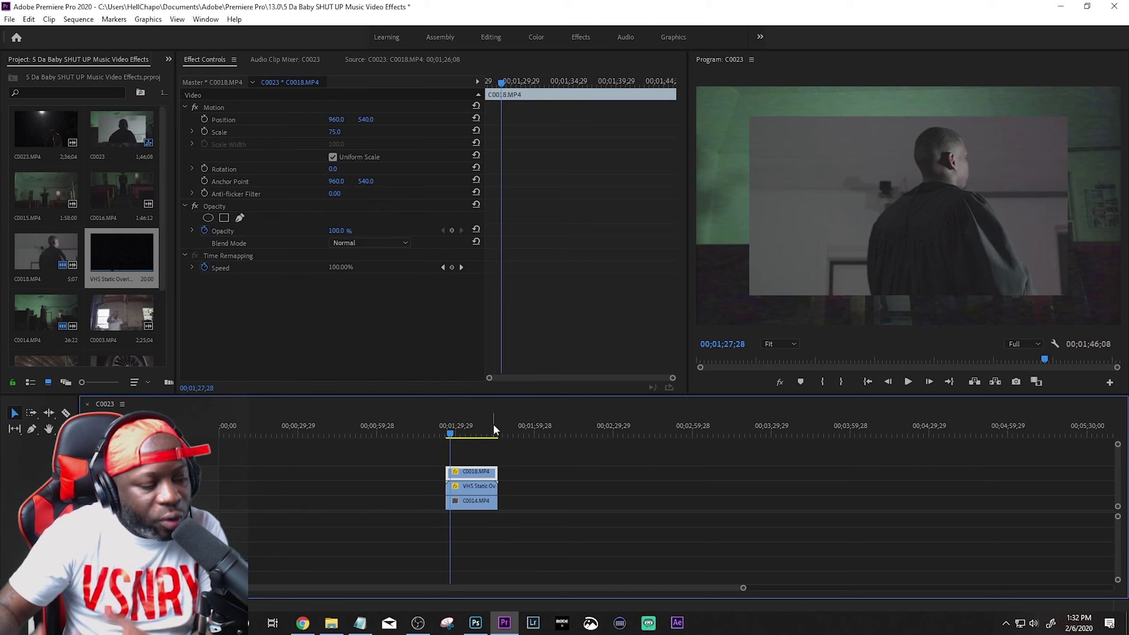
click(471, 428)
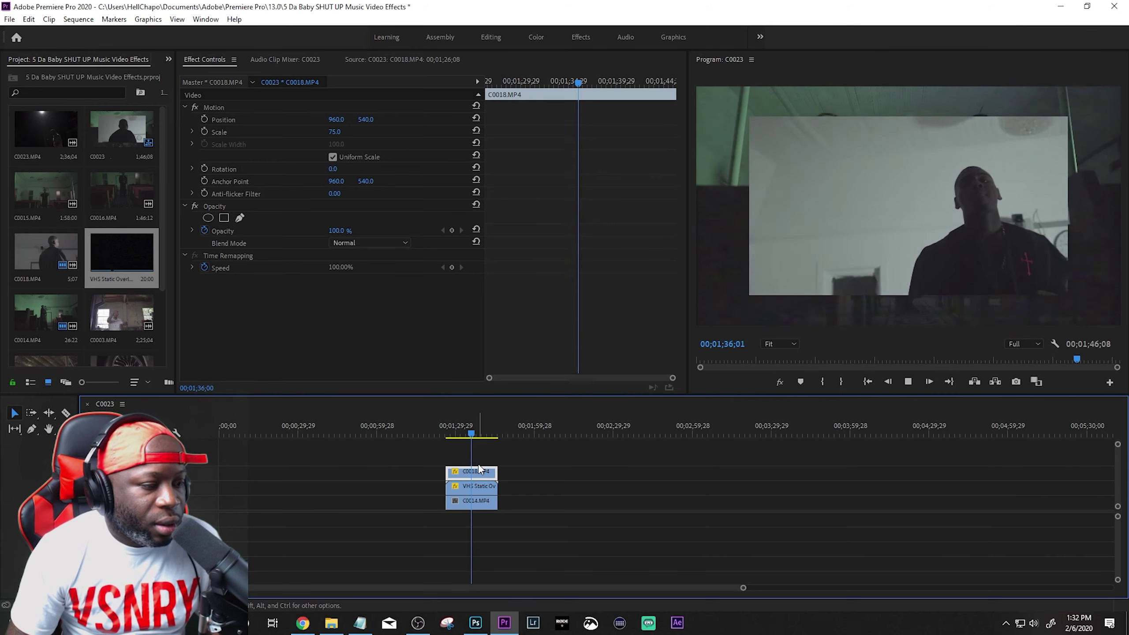
key(space)
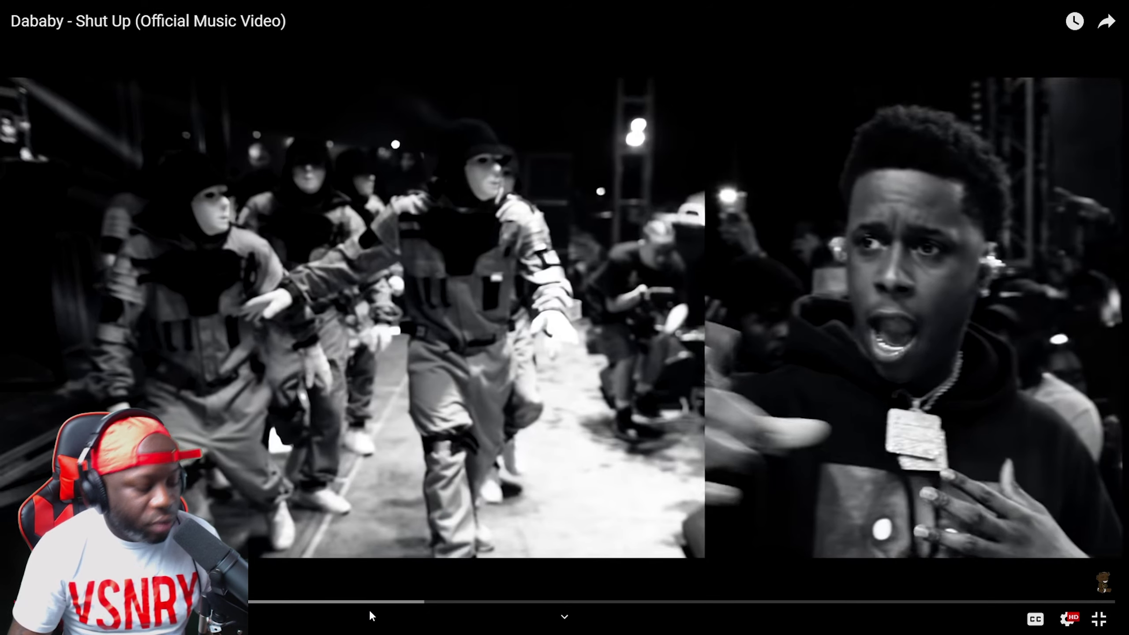
- Switch from the reference music video back to the Adobe Premiere Pro project
key(alt+Tab)
key(alt+Tab)
key(alt+Tab)
key(alt+Tab)
key(alt+Tab)
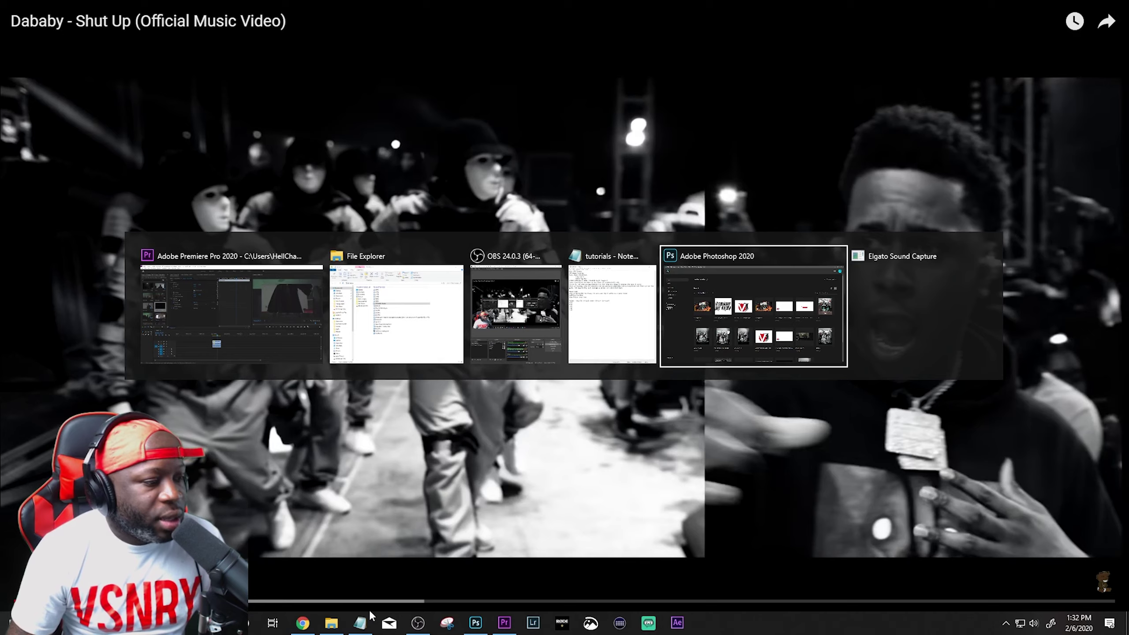
key(alt+Tab)
key(alt+Tab)
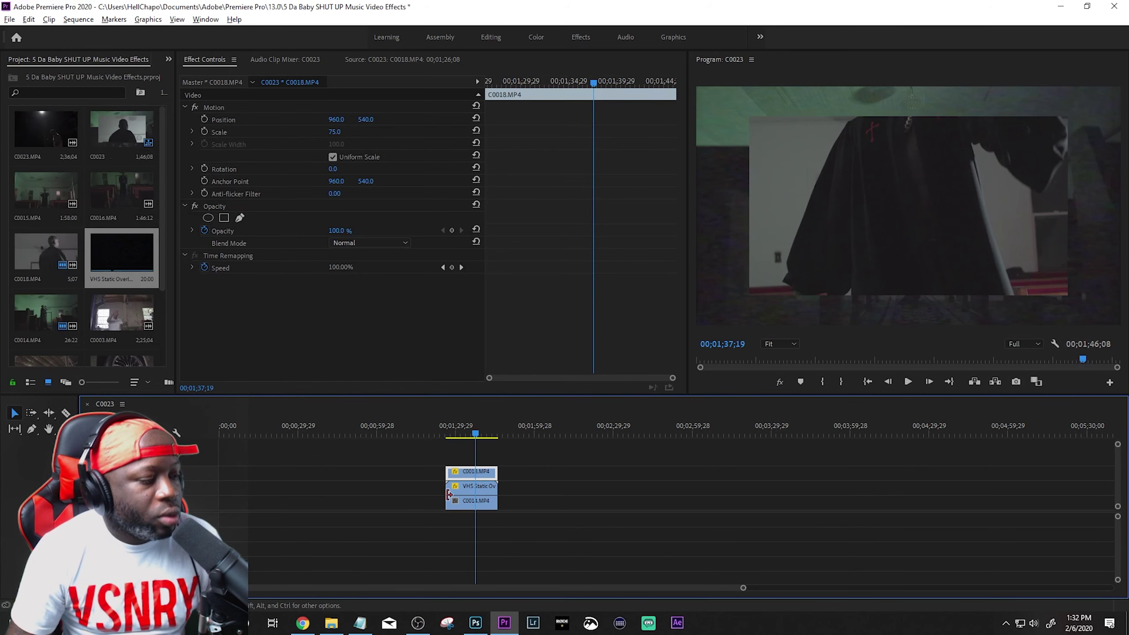
- Duplicate the C0014.MP4 and C0018.MP4 clips into the empty timeline area to their right, keeping them on their own tracks
drag(449, 493, 601, 499)
click(591, 430)
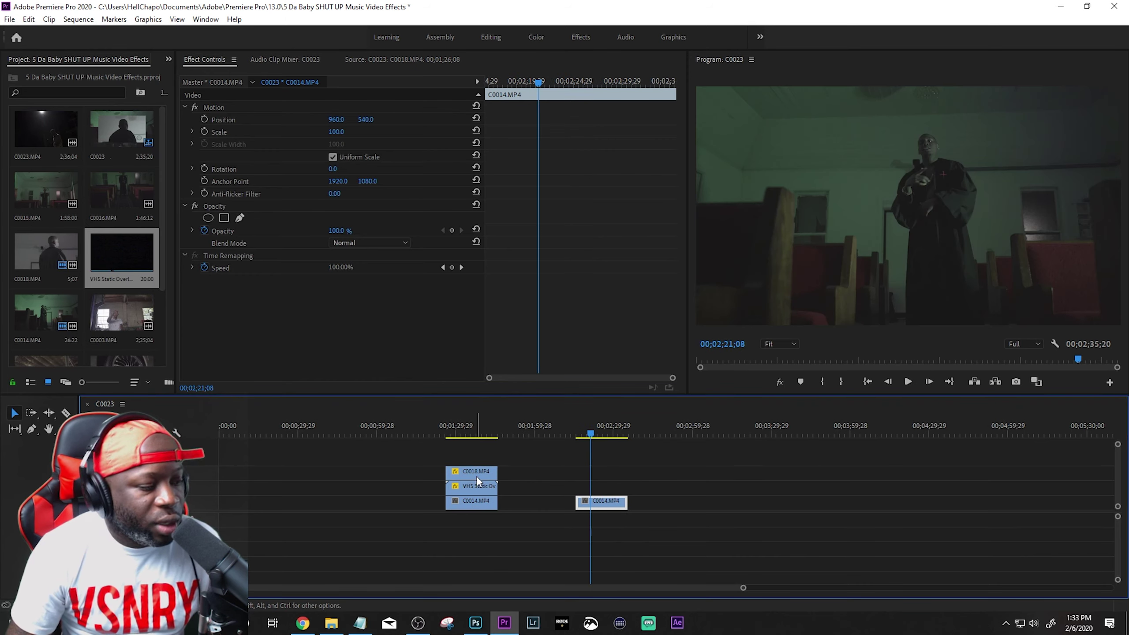
drag(472, 474, 591, 473)
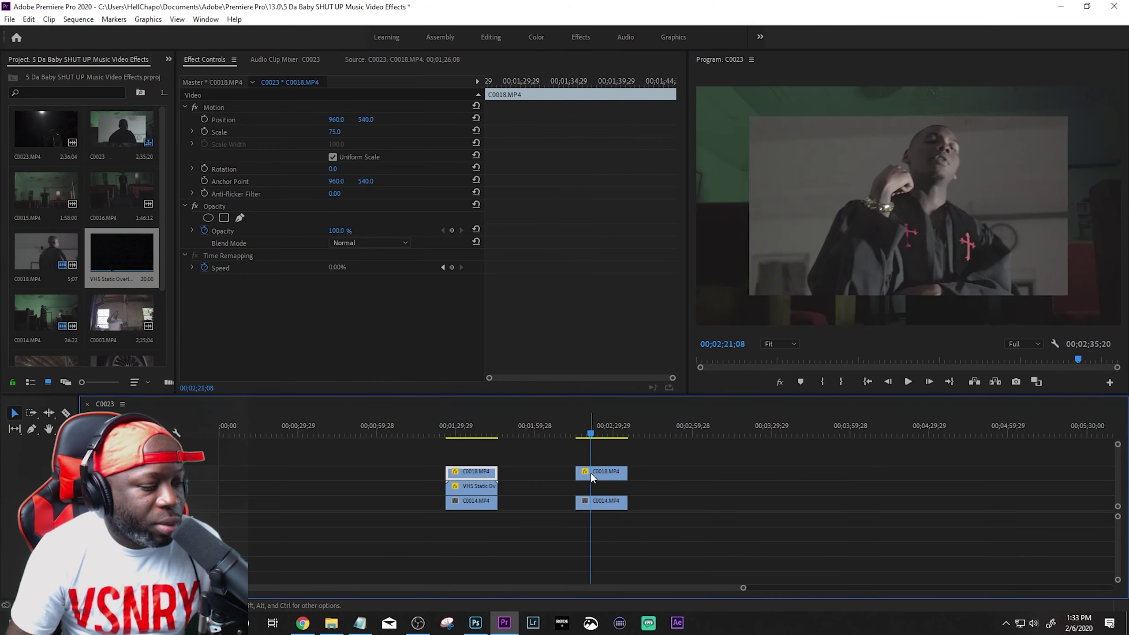
- Set the duplicated C0018.MP4 clip's scale to 100 and its horizontal position to 1491
right_click(591, 474)
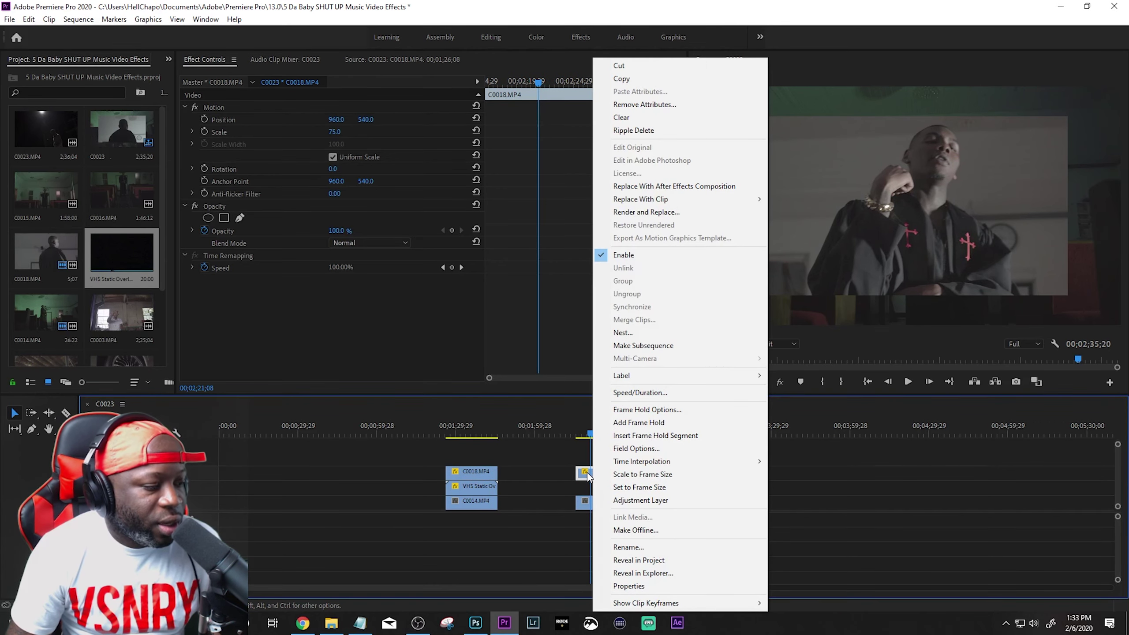
key(Escape)
click(345, 129)
text(10)
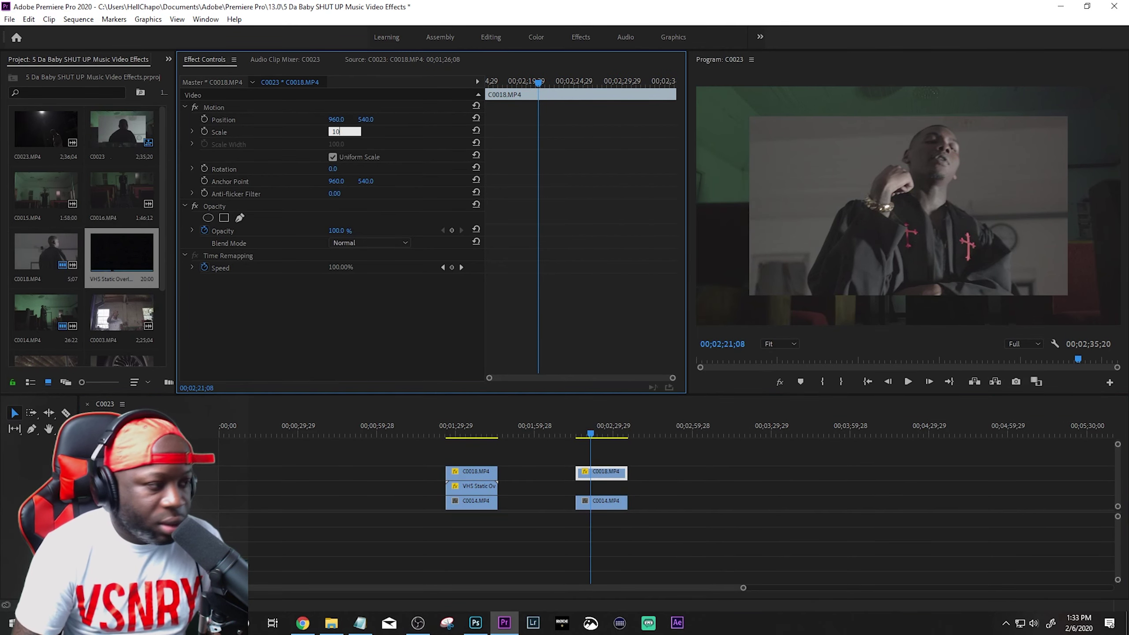
text(0)
key(Return)
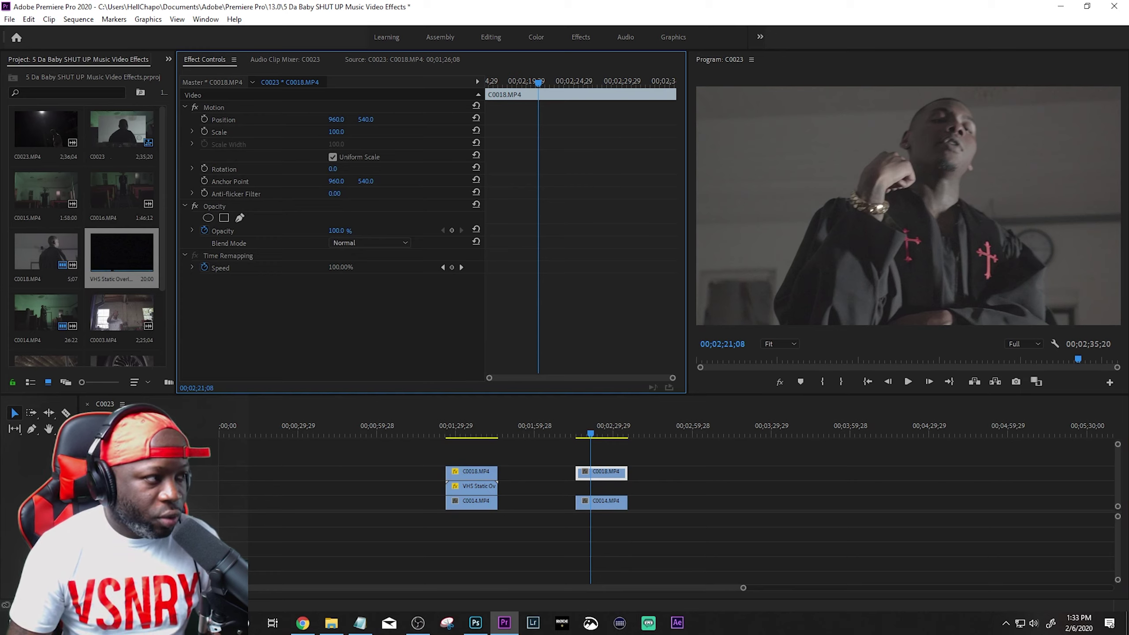
drag(336, 119, 1058, 275)
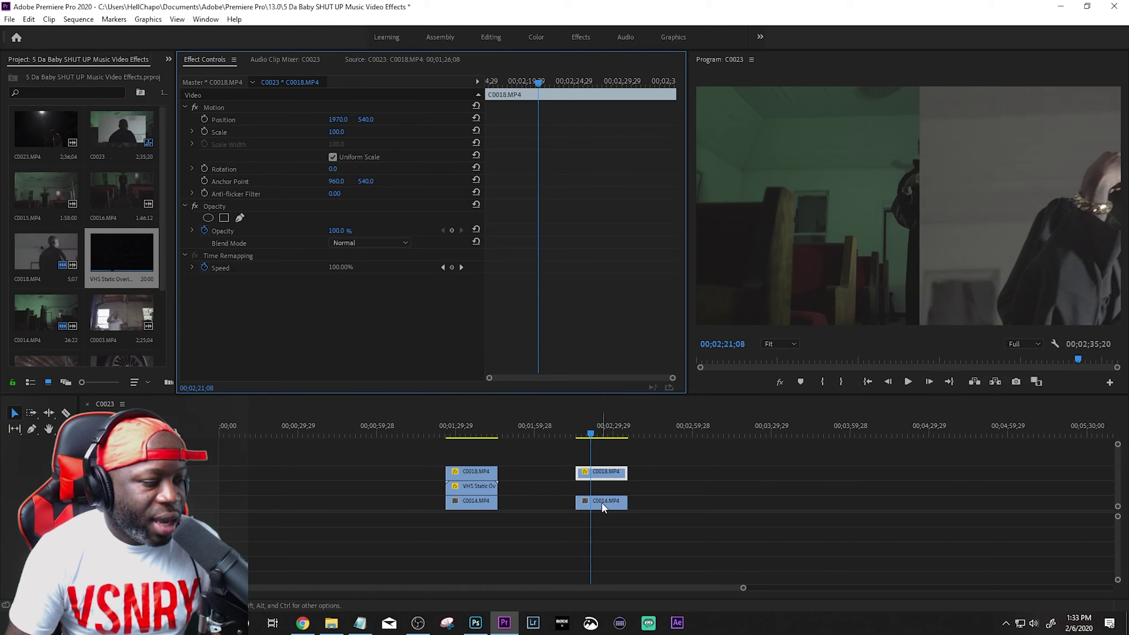
drag(326, 119, 113, 119)
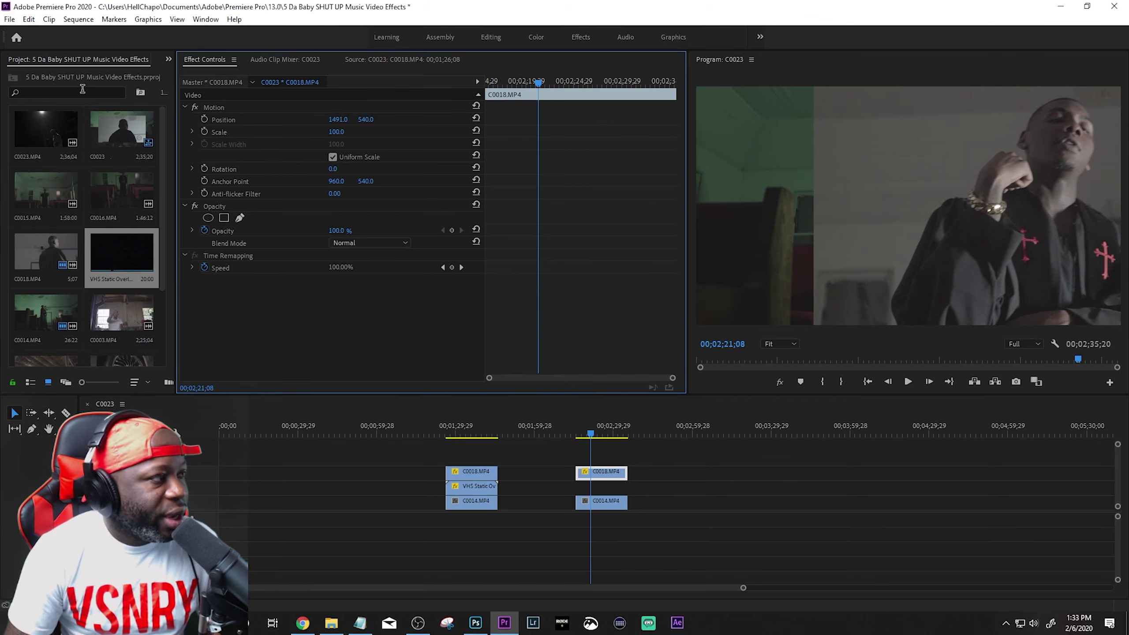
- Apply the Crop effect to the duplicated C0018.MP4 clip and set its left crop to 34%
key(shift+7)
click(82, 71)
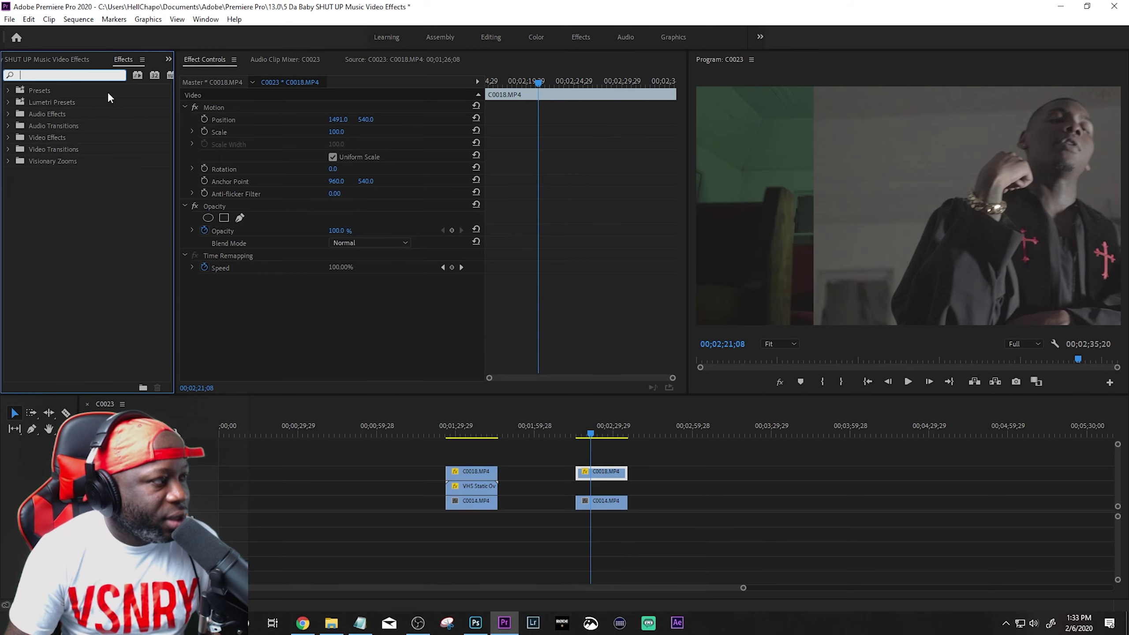
text(crop)
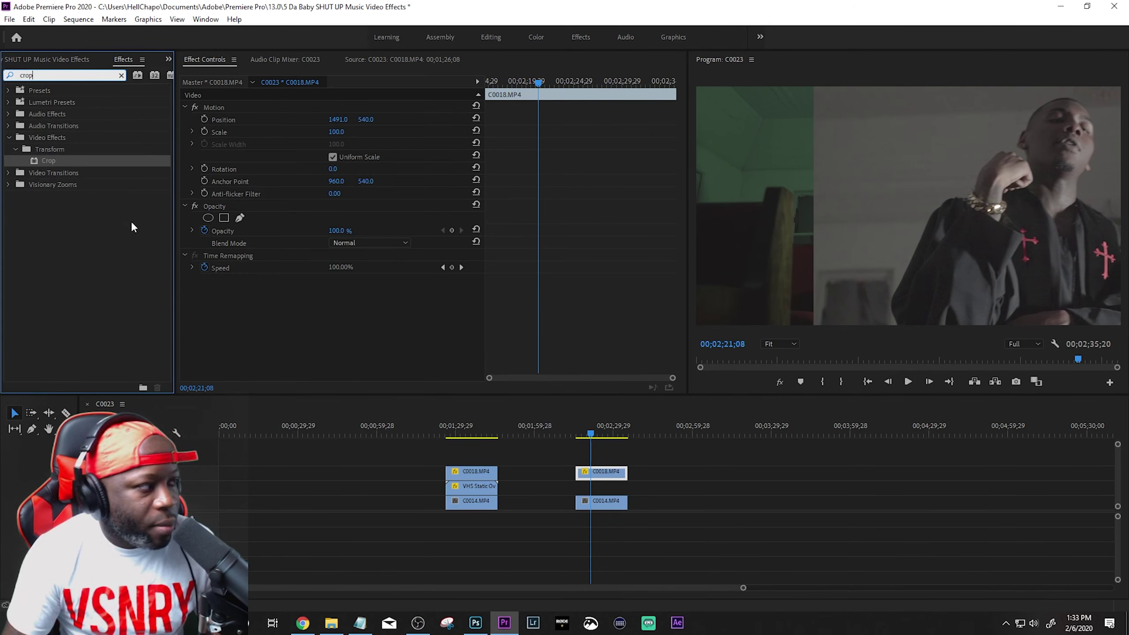
drag(37, 166, 600, 473)
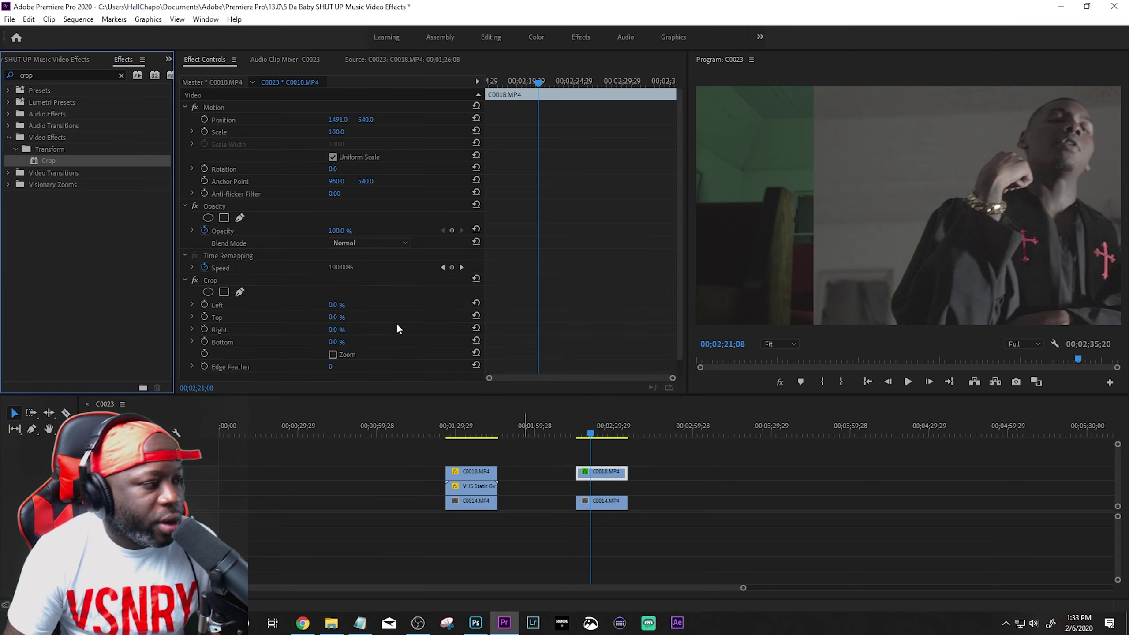
drag(337, 307, 351, 307)
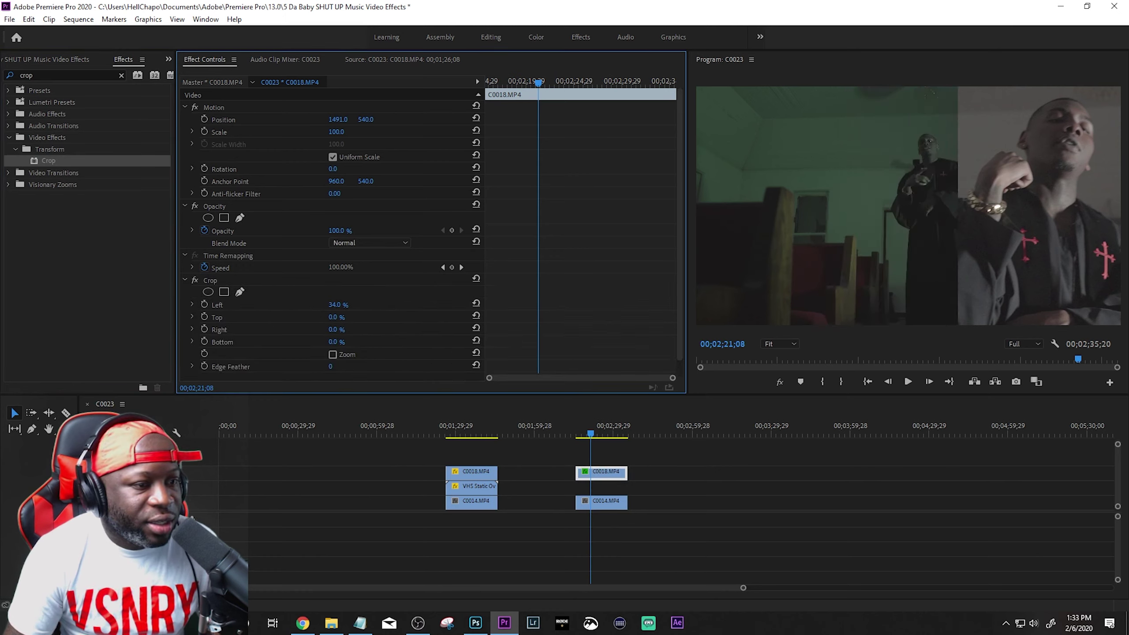
- Set the duplicated C0014.MP4 clip's horizontal position to 615 and play back the split screen from its start
click(595, 503)
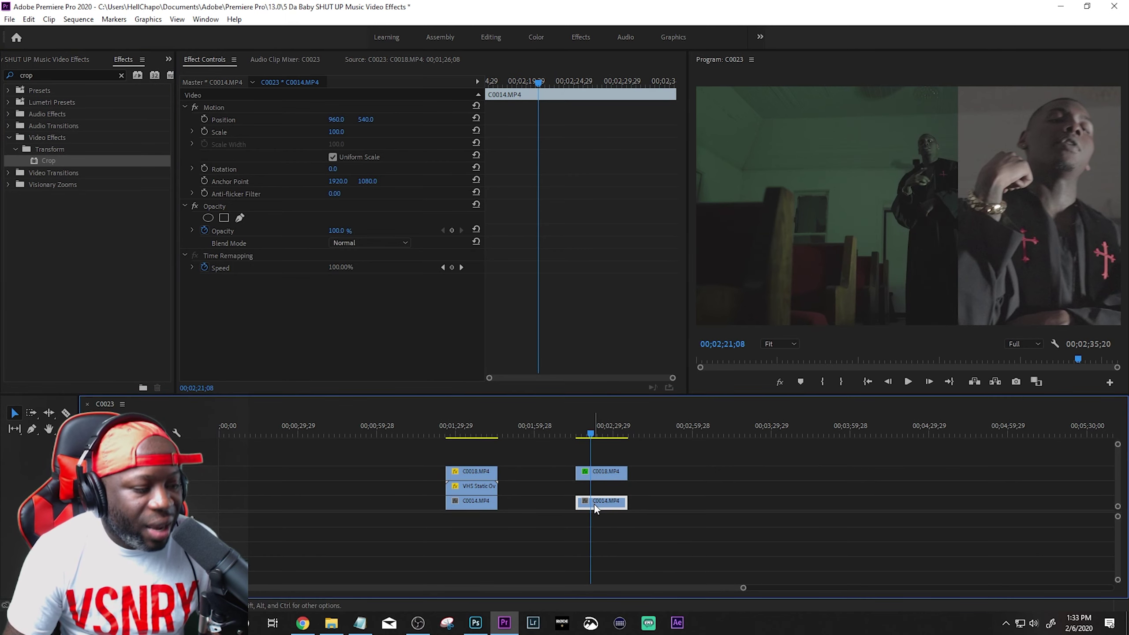
drag(337, 119, 267, 119)
click(576, 434)
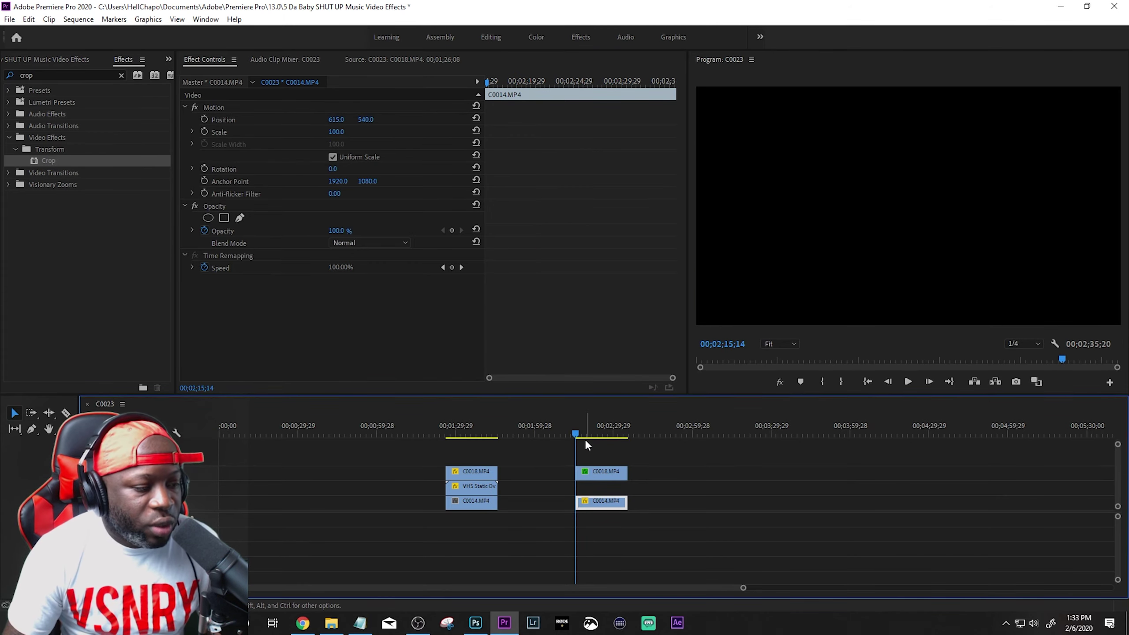
key(space)
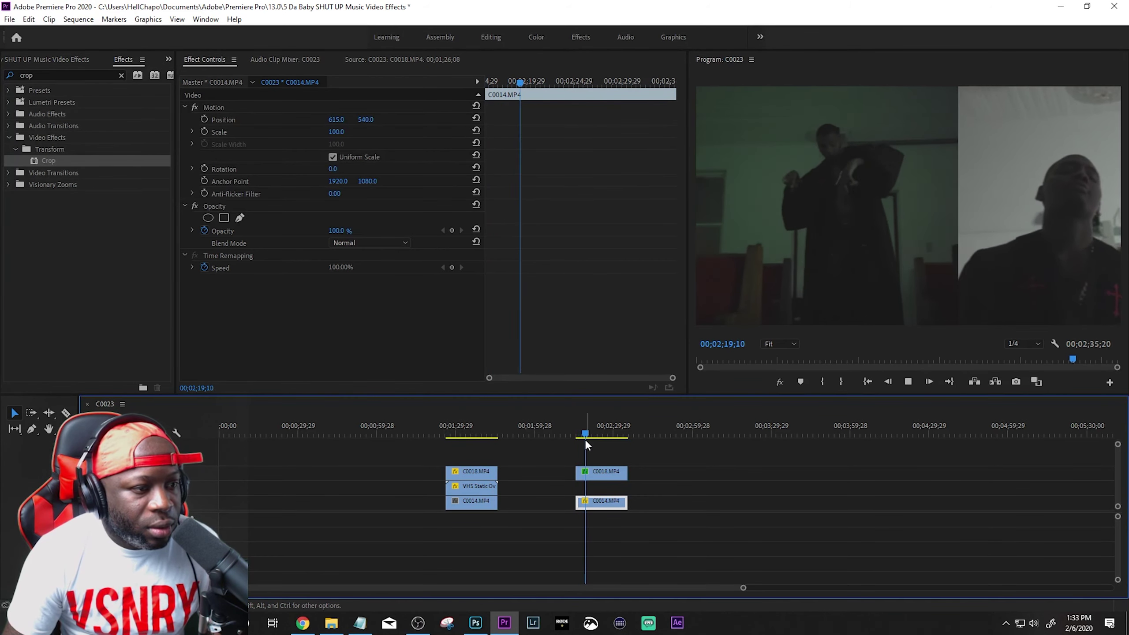
key(space)
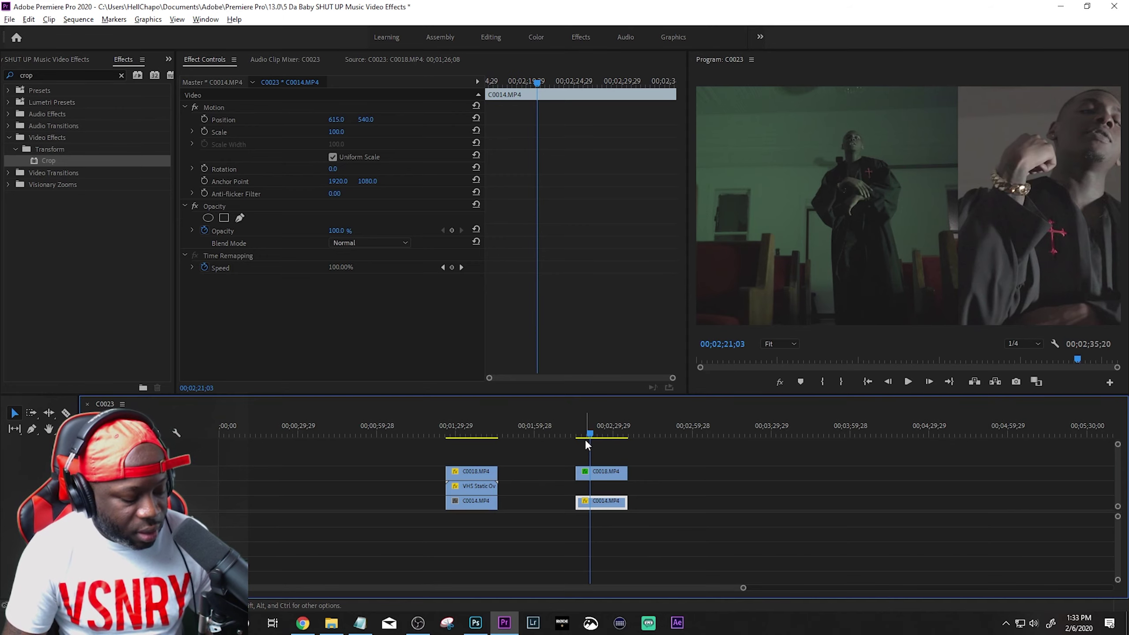
- Switch to the Dababy - Shut Up reference music video and jump to a different moment in it
key(alt+Tab)
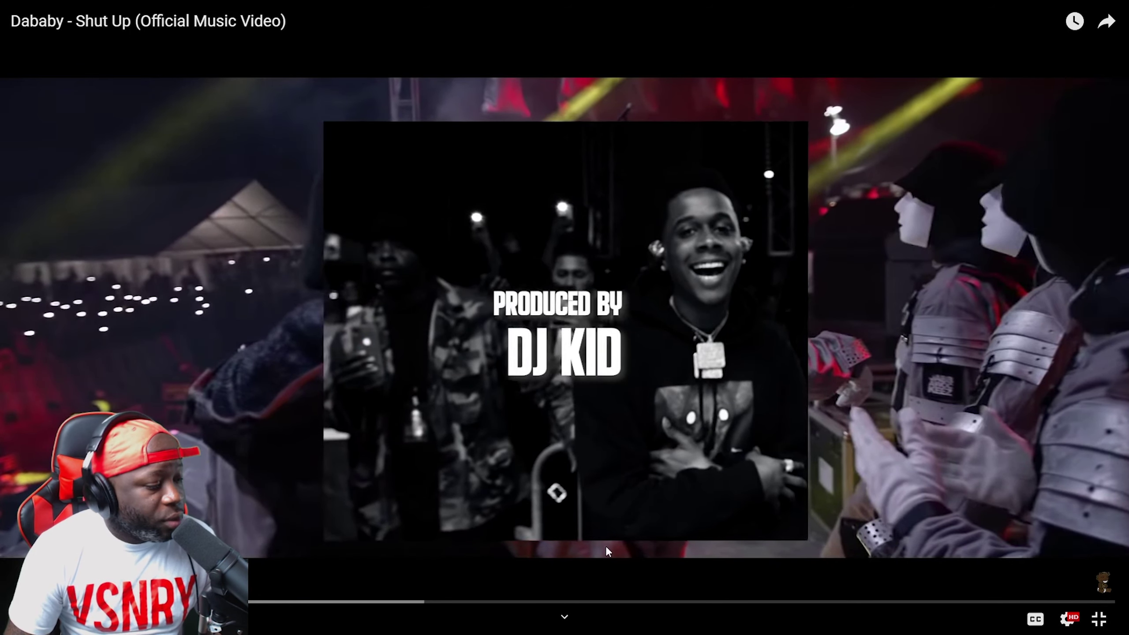
click(376, 603)
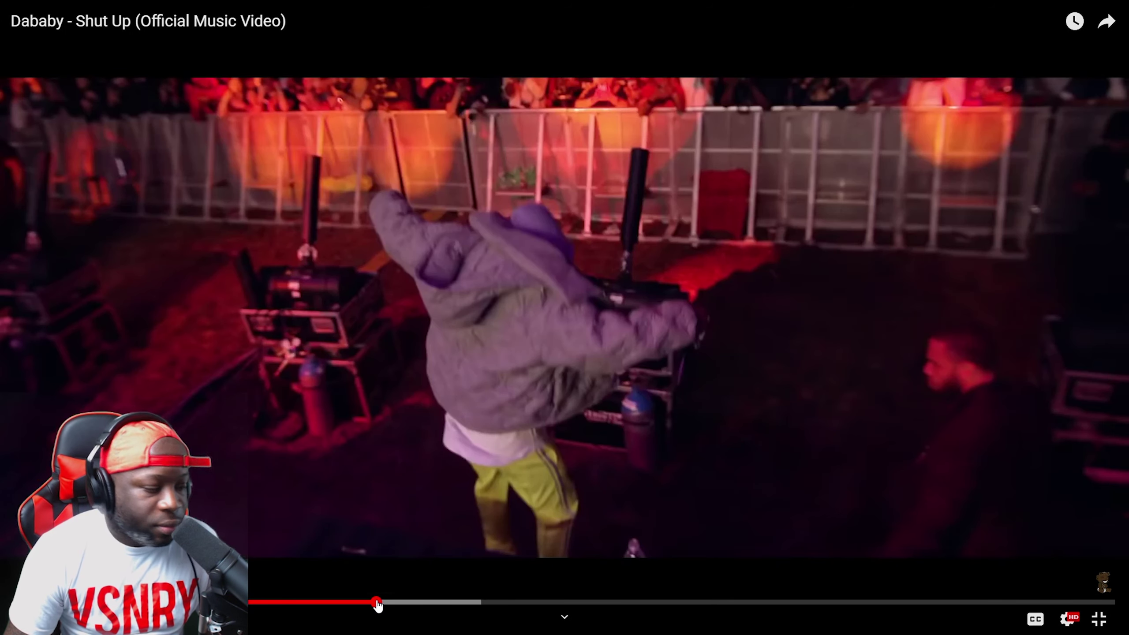
- Replay the concert stage passage of the Dababy - Shut Up reference video to examine its effect
click(369, 602)
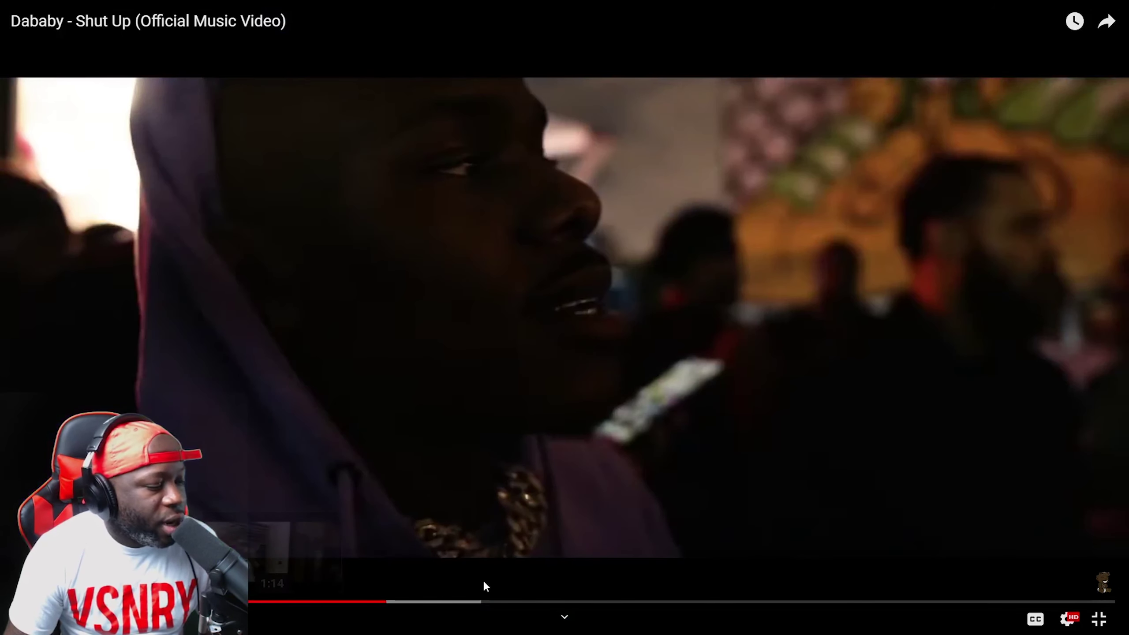
click(374, 603)
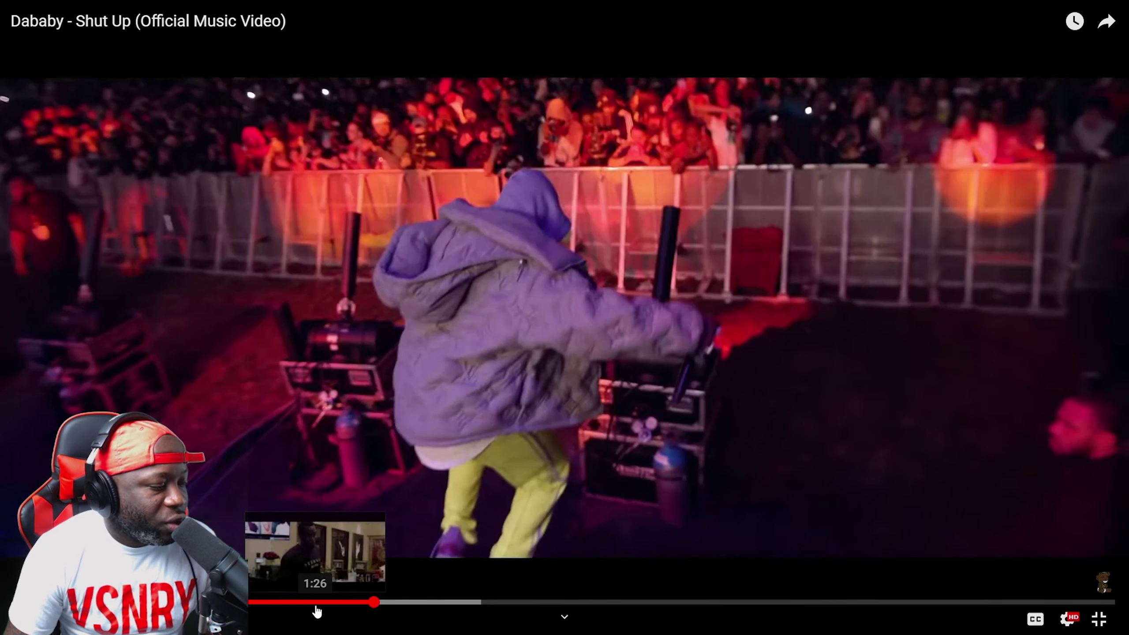
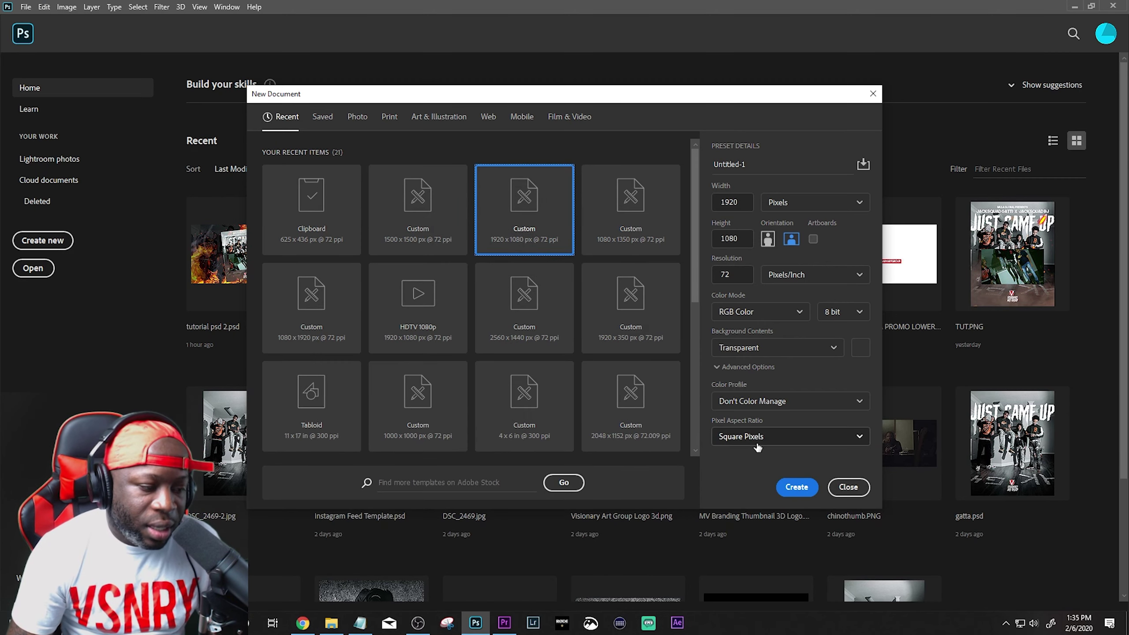
- Create a transparent 1920 x 1080 px document at 72 pixels/inch in Photoshop and fill its layer with black
click(796, 487)
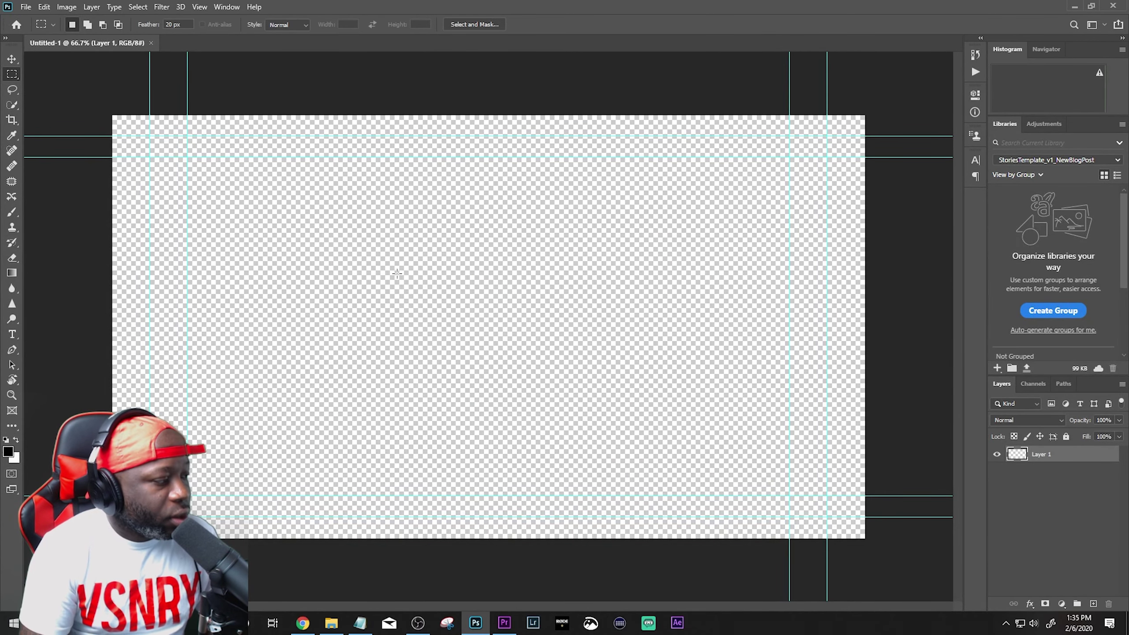
key(alt+BackSpace)
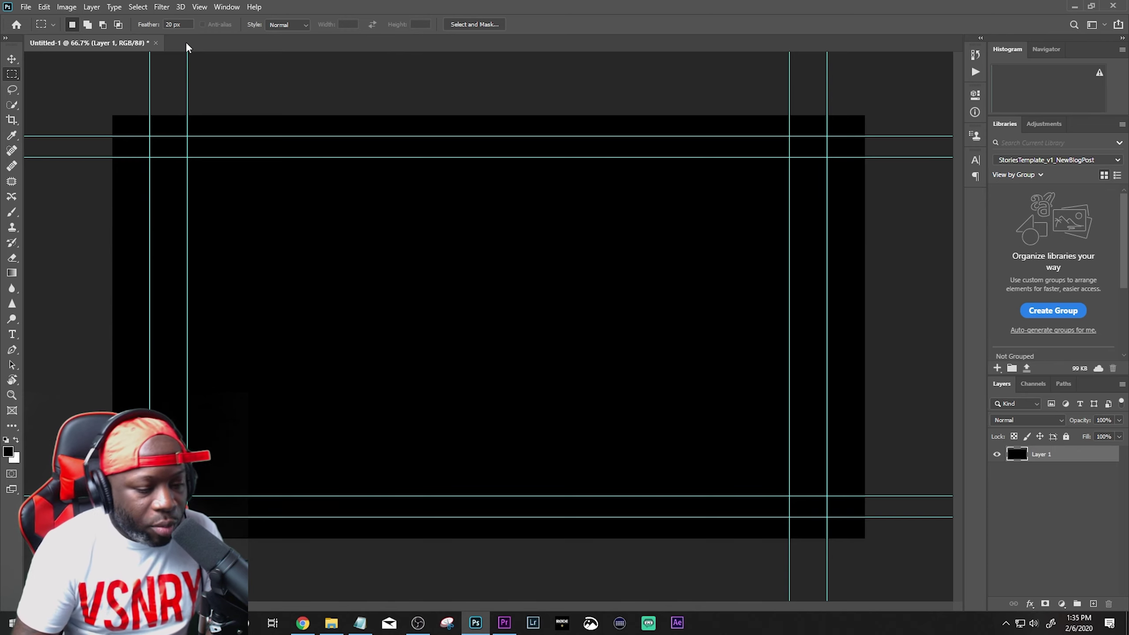
drag(295, 185, 713, 493)
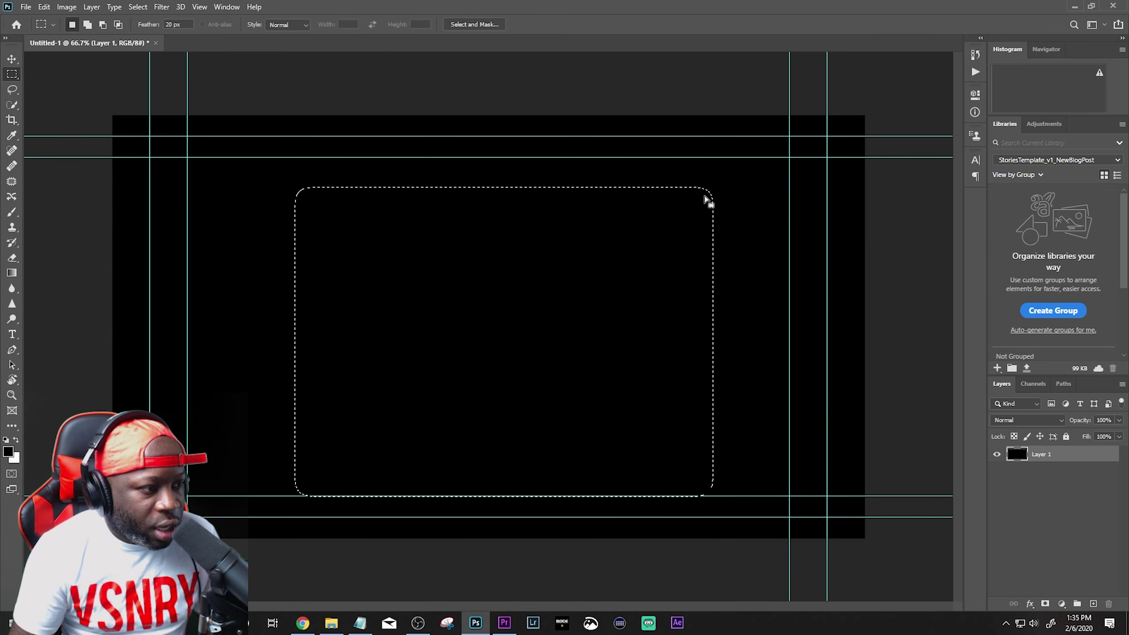
click(418, 212)
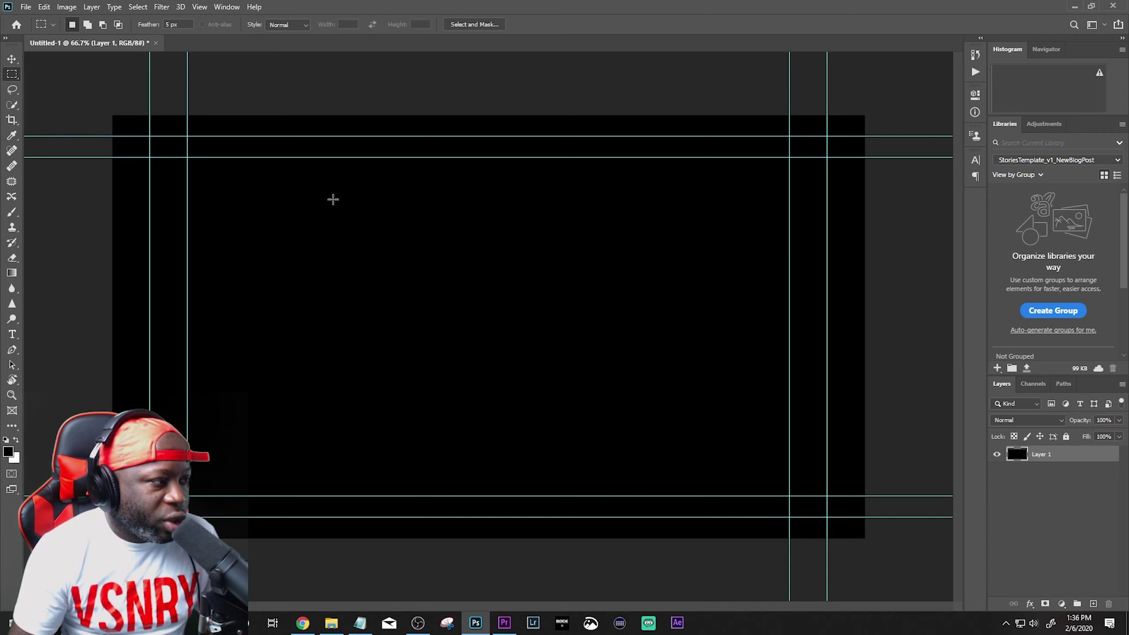
drag(320, 193, 601, 417)
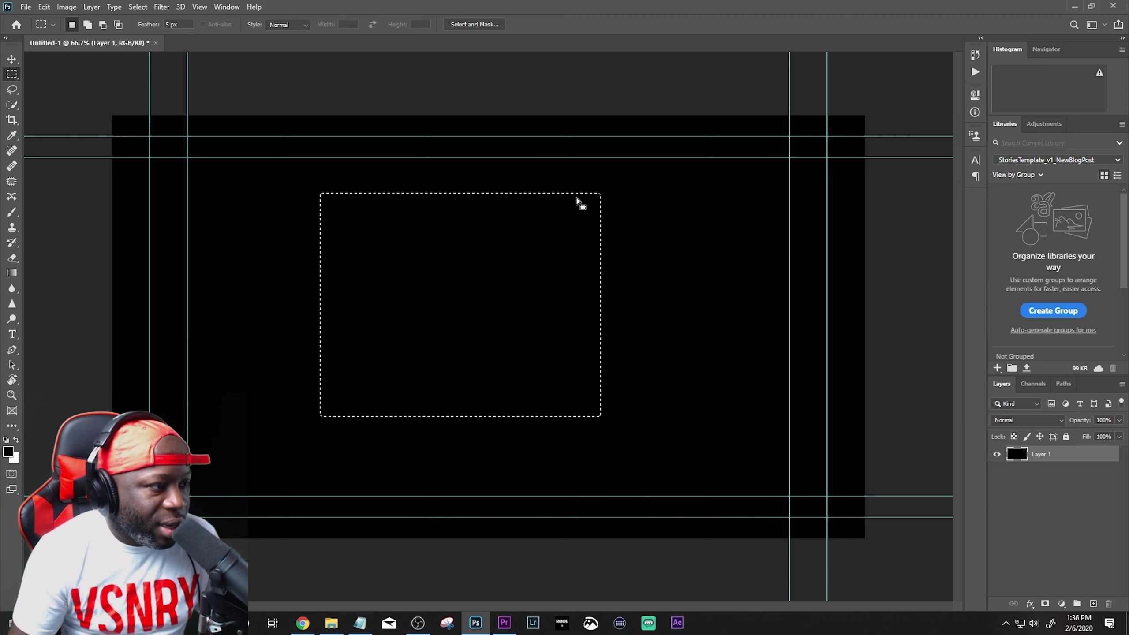
click(517, 223)
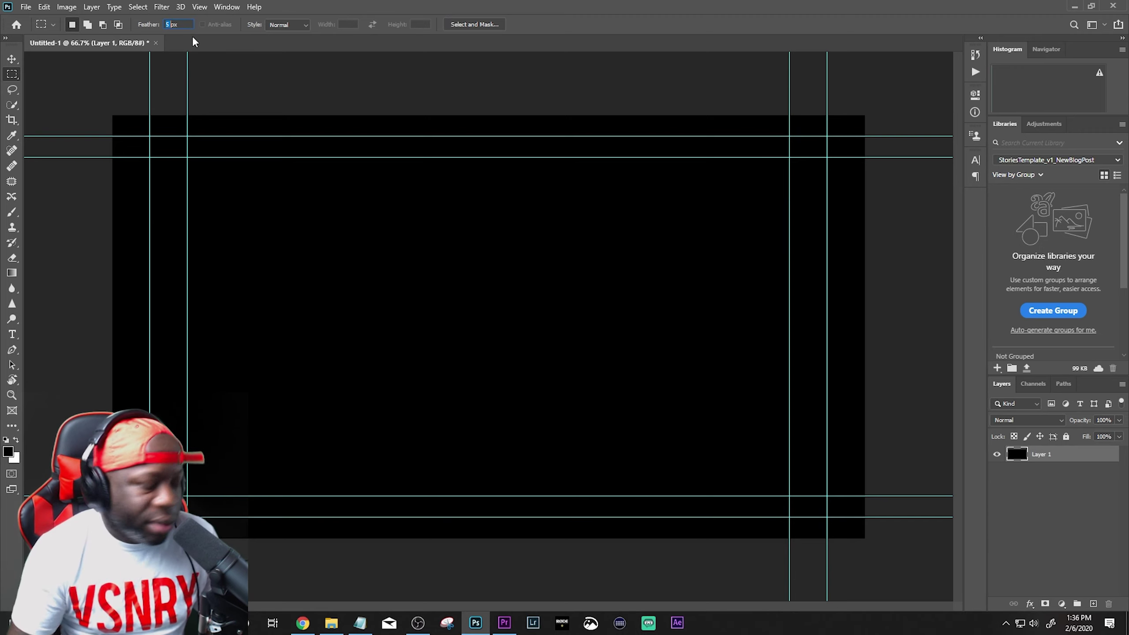
- Cut a tall rectangular window with a 20 px feather out of the black layer, spanning the inner horizontal guides
drag(371, 158, 641, 497)
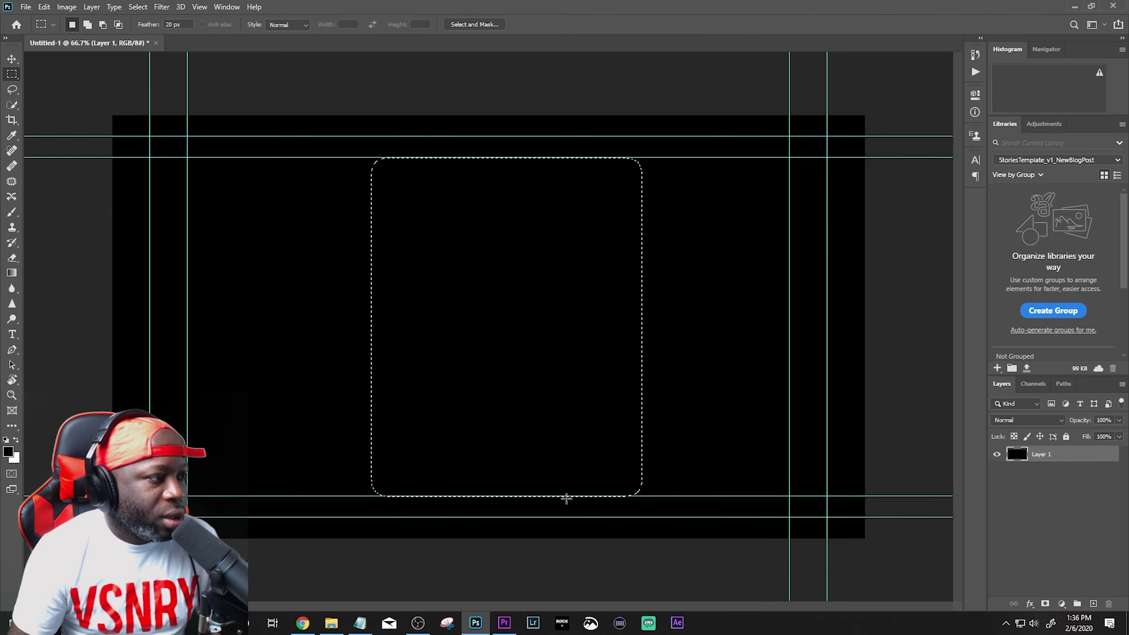
key(Delete)
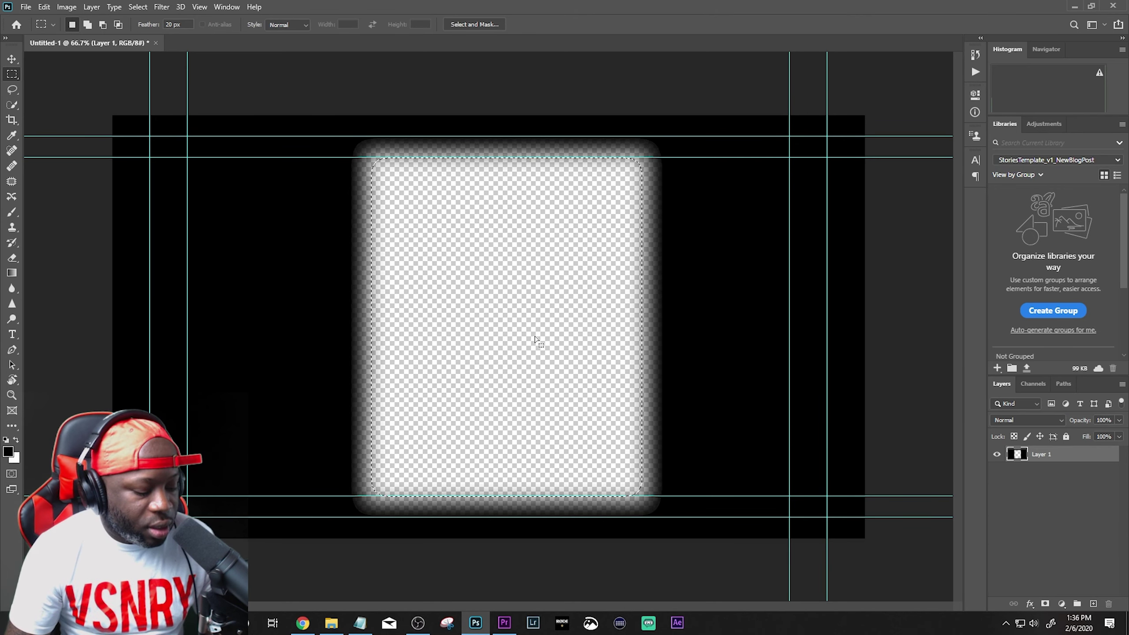
key(ctrl+d)
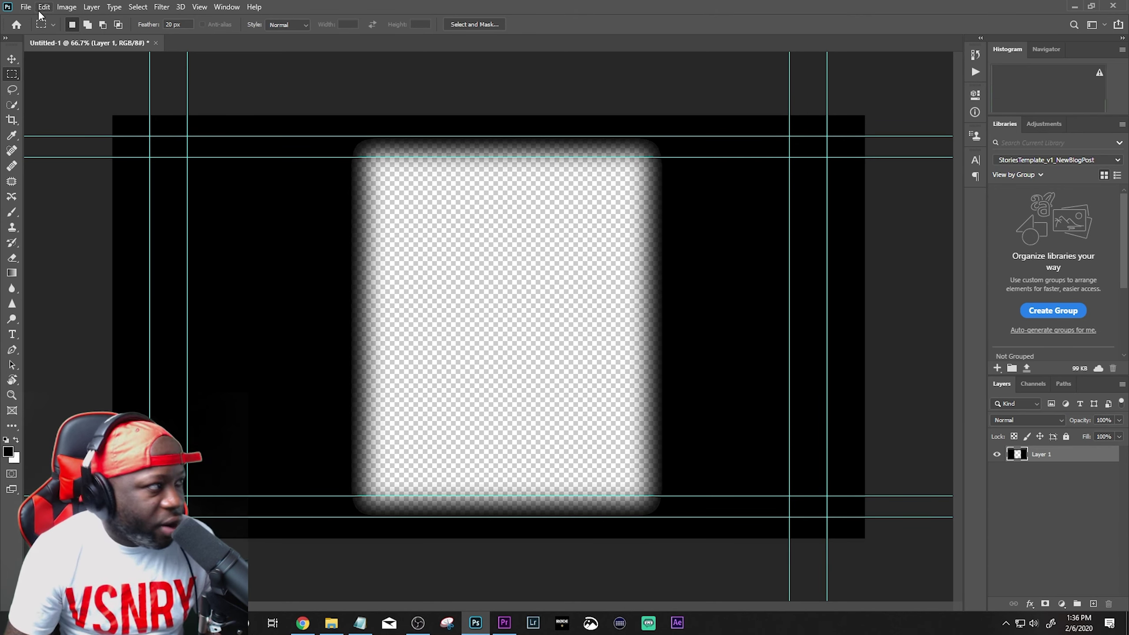
- Save the document as a PNG named "Da Baby SHUT UP overlay" in the Joey Papers folder
click(25, 6)
click(43, 149)
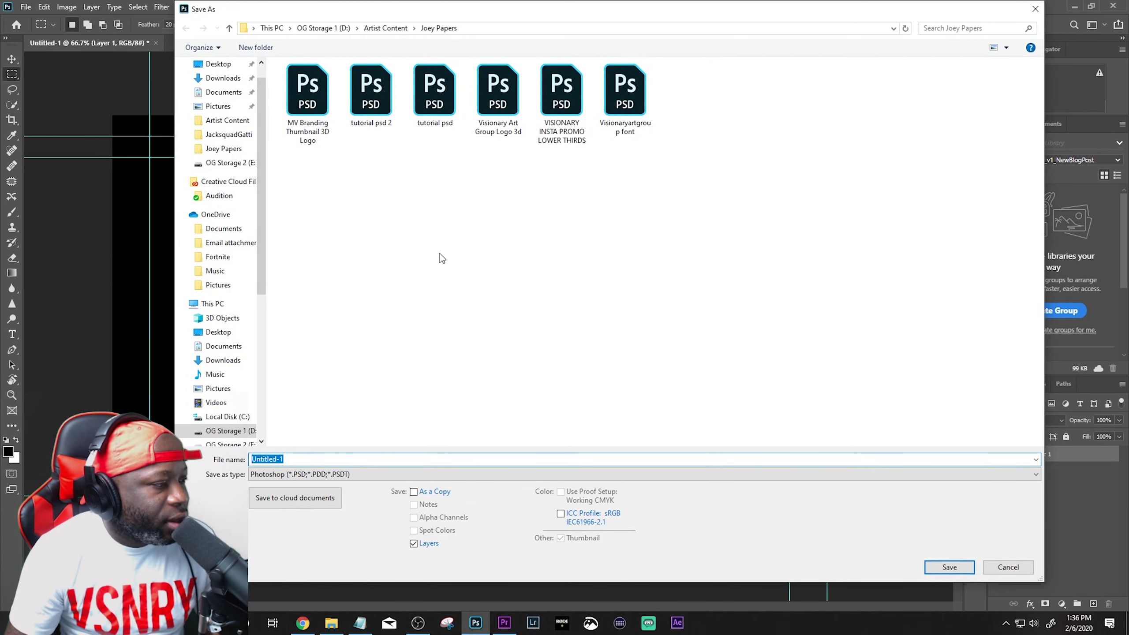
text(Da Baby SHUT UP overlay)
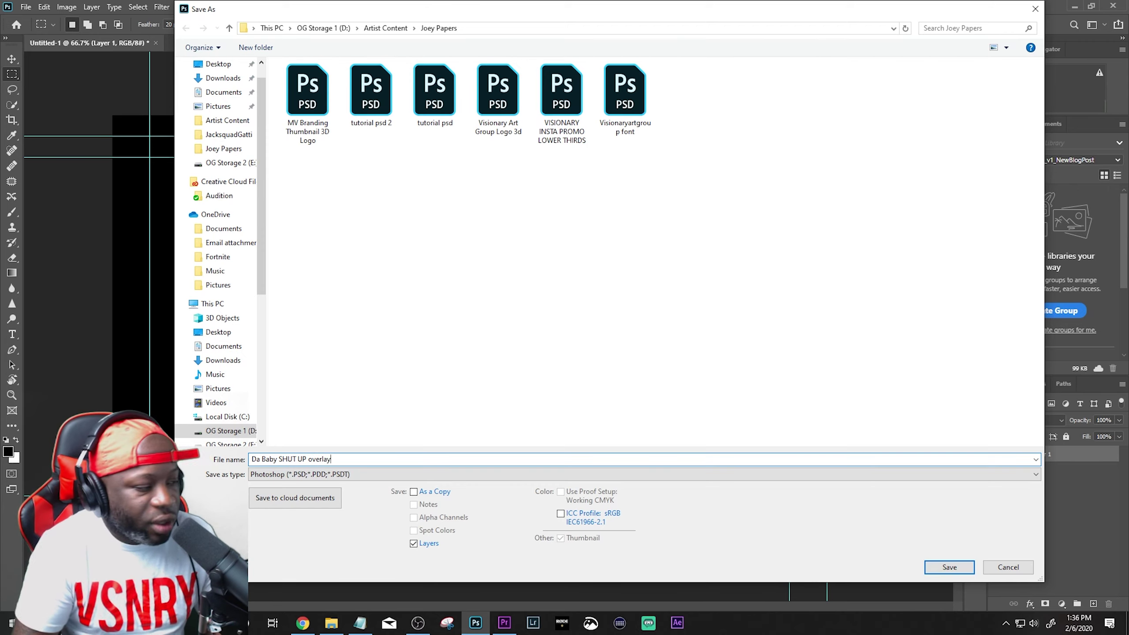
click(324, 475)
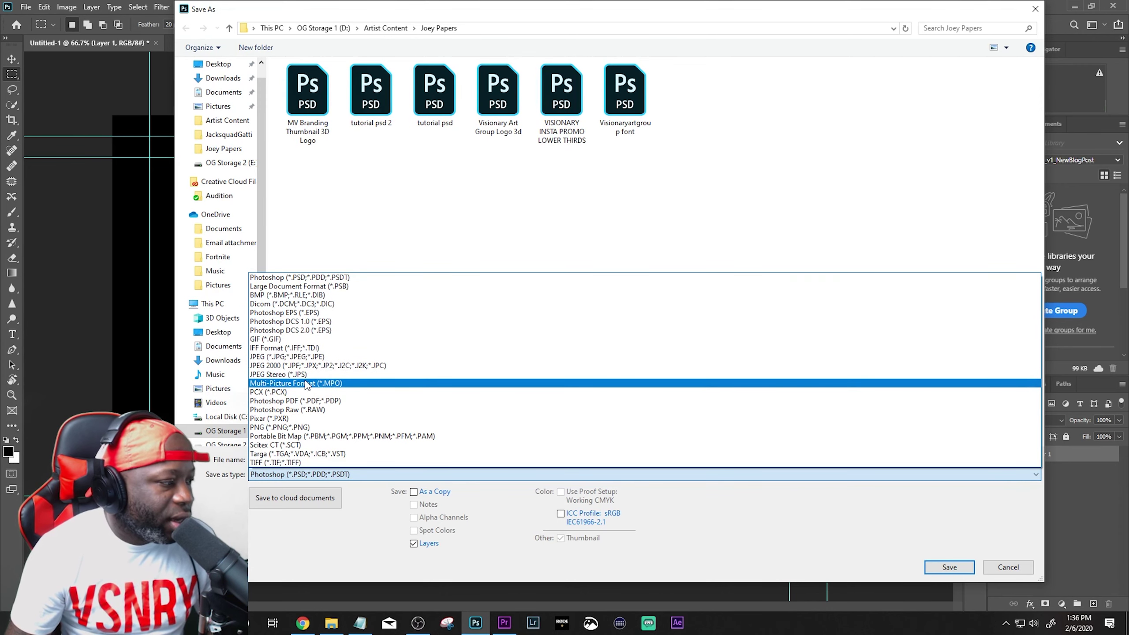
click(293, 428)
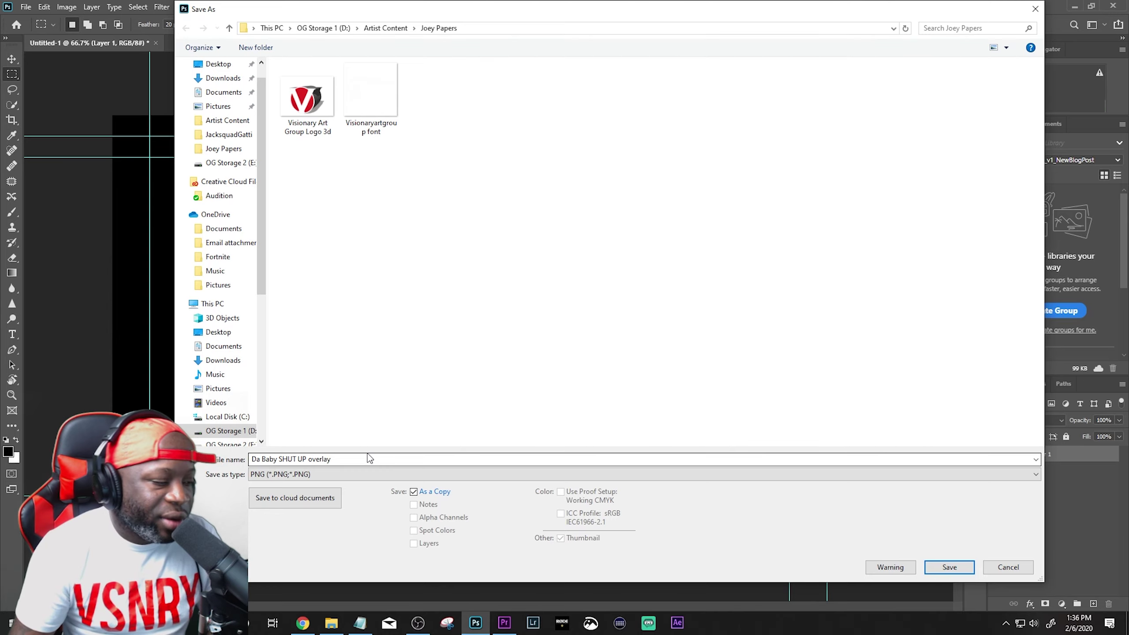
click(950, 567)
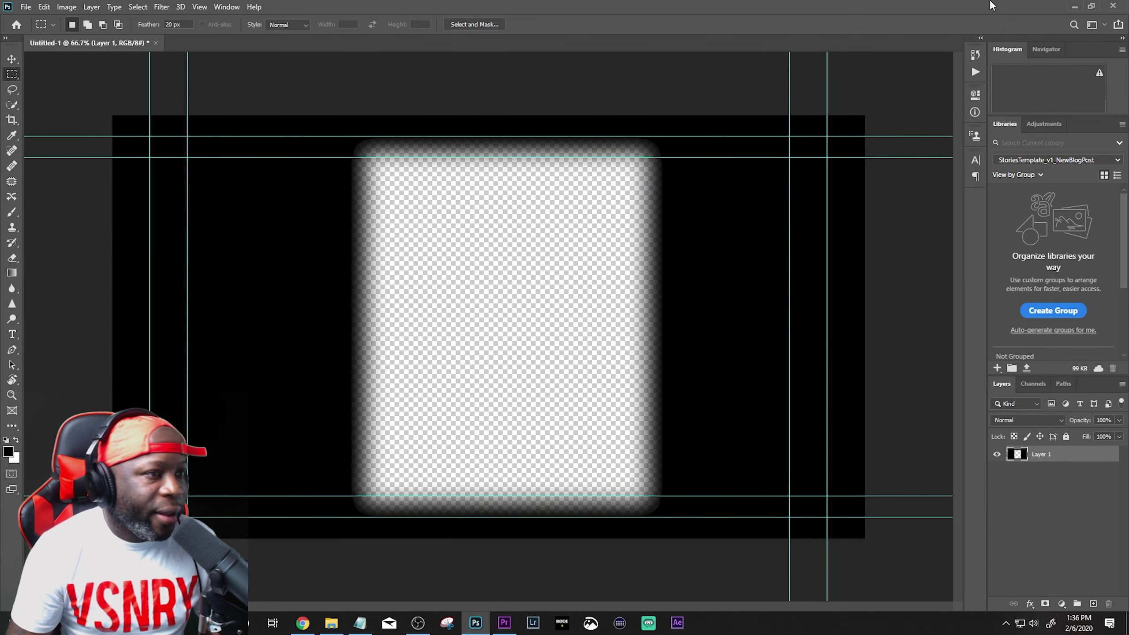
- Back in Premiere Pro, delete the duplicated C0018.MP4 clip and set the duplicated C0014.MP4 clip's horizontal position to 961
click(1074, 8)
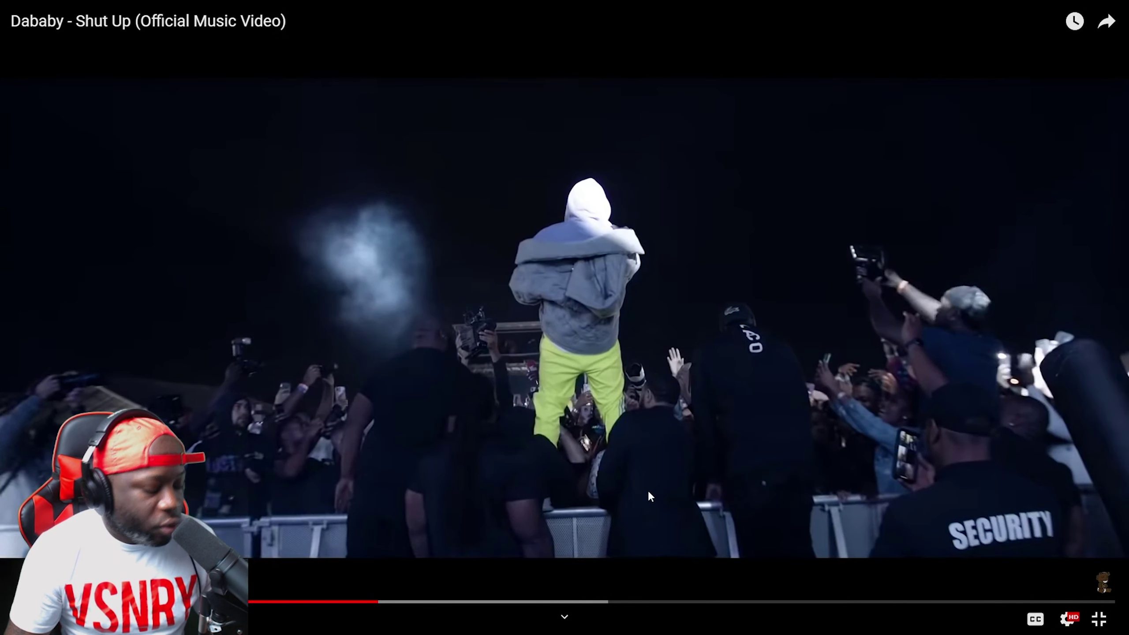
key(alt+Tab)
key(Tab)
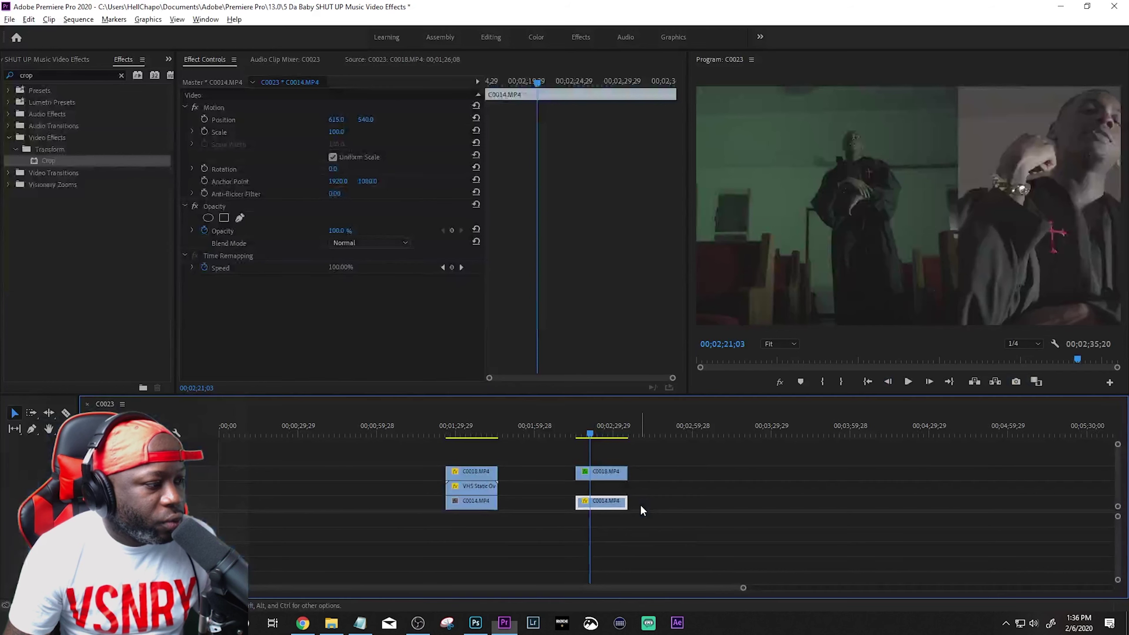
click(607, 473)
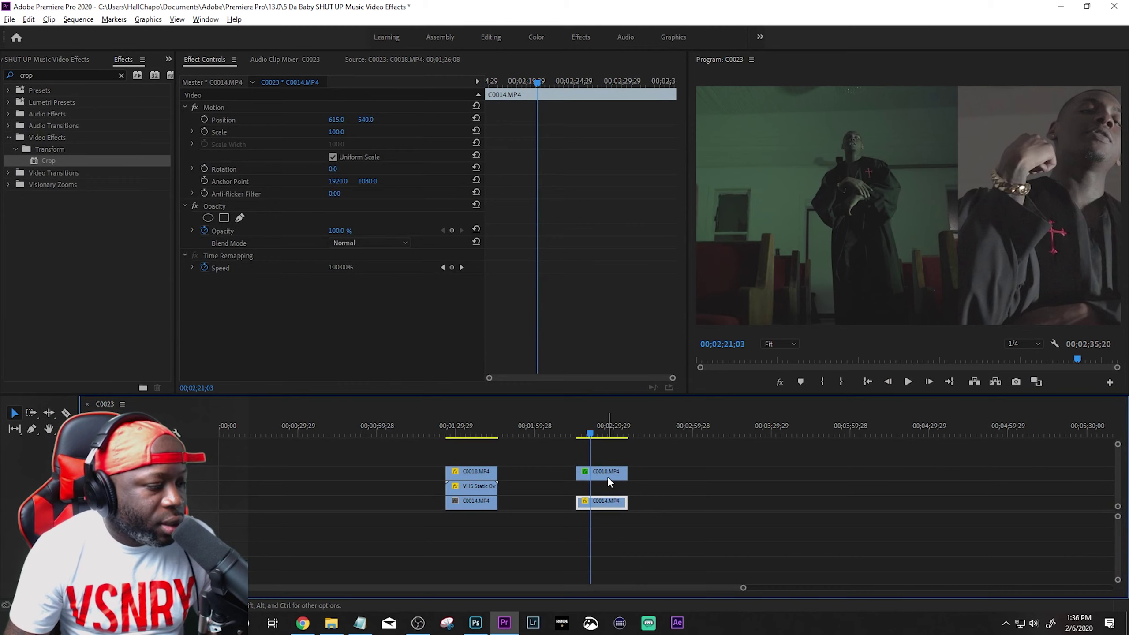
key(Delete)
click(605, 501)
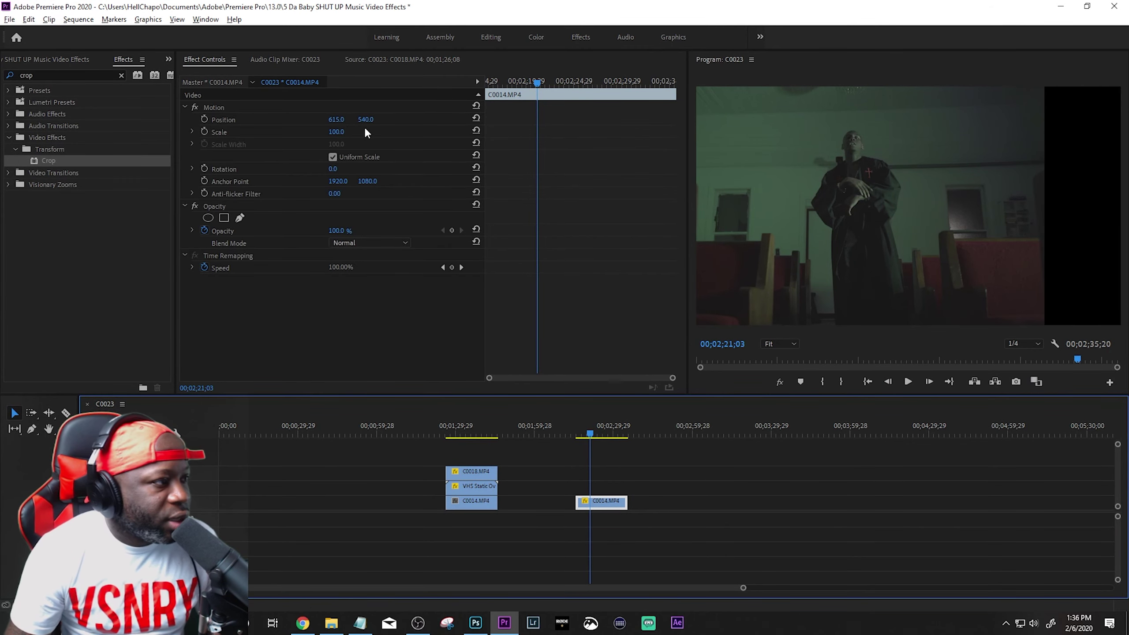
drag(336, 119, 489, 119)
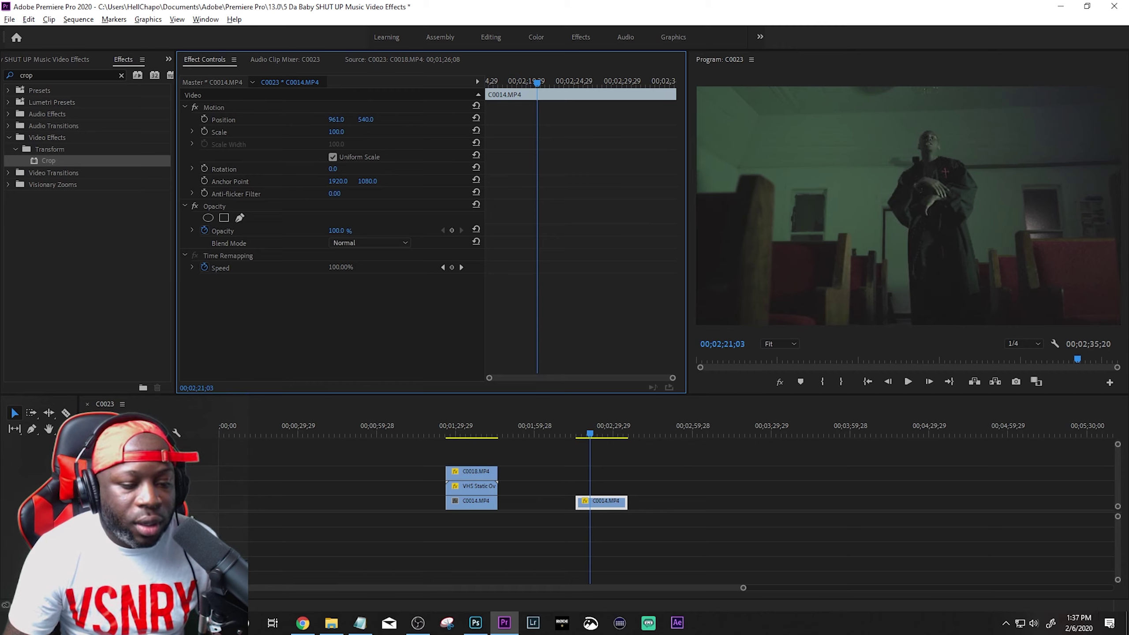
- Bring the Da Baby SHUT UP overlay PNG from its folder onto the track directly above the duplicated C0014.MP4 clip
click(332, 623)
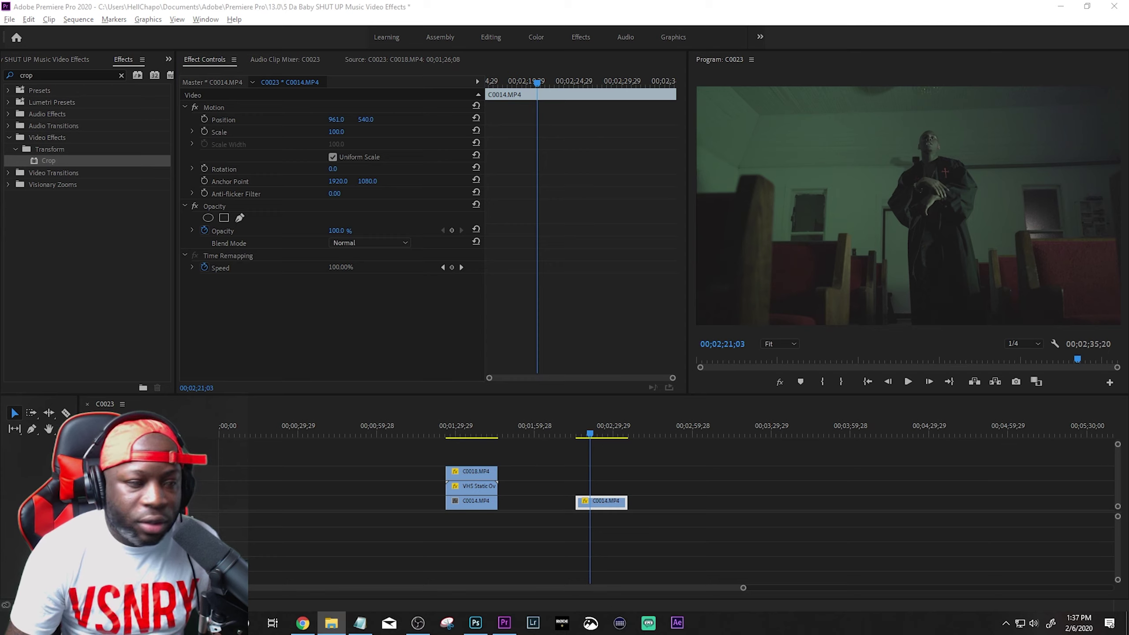
drag(559, 342, 576, 484)
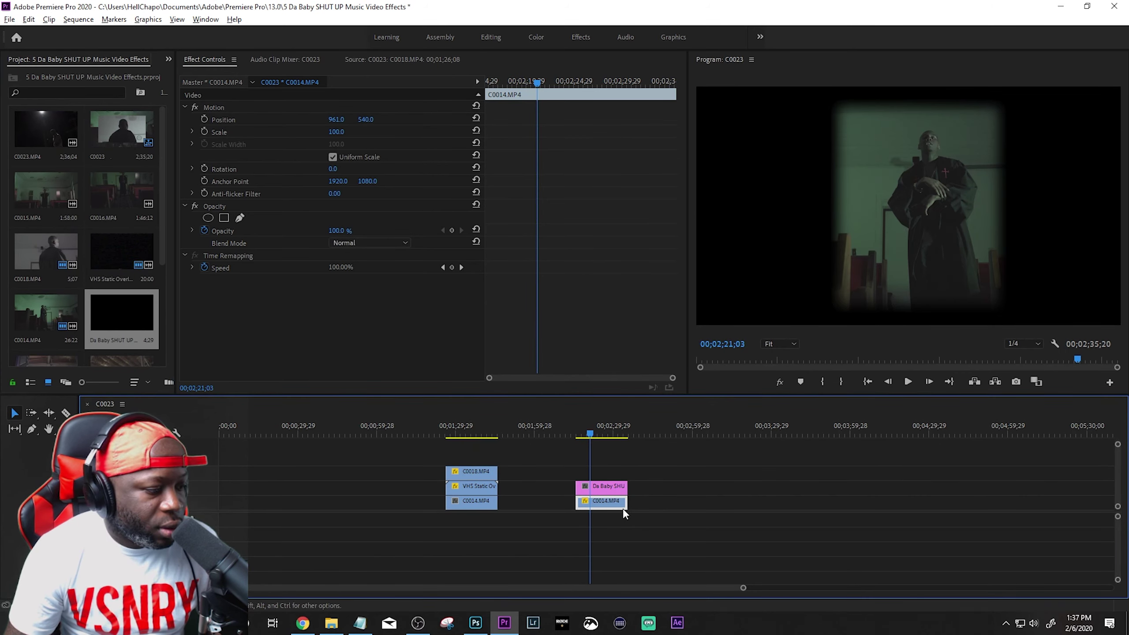
- Apply the RGB Curves effect to the C0014.MP4 clip under the overlay and raise its master curve to brighten it
key(shift+7)
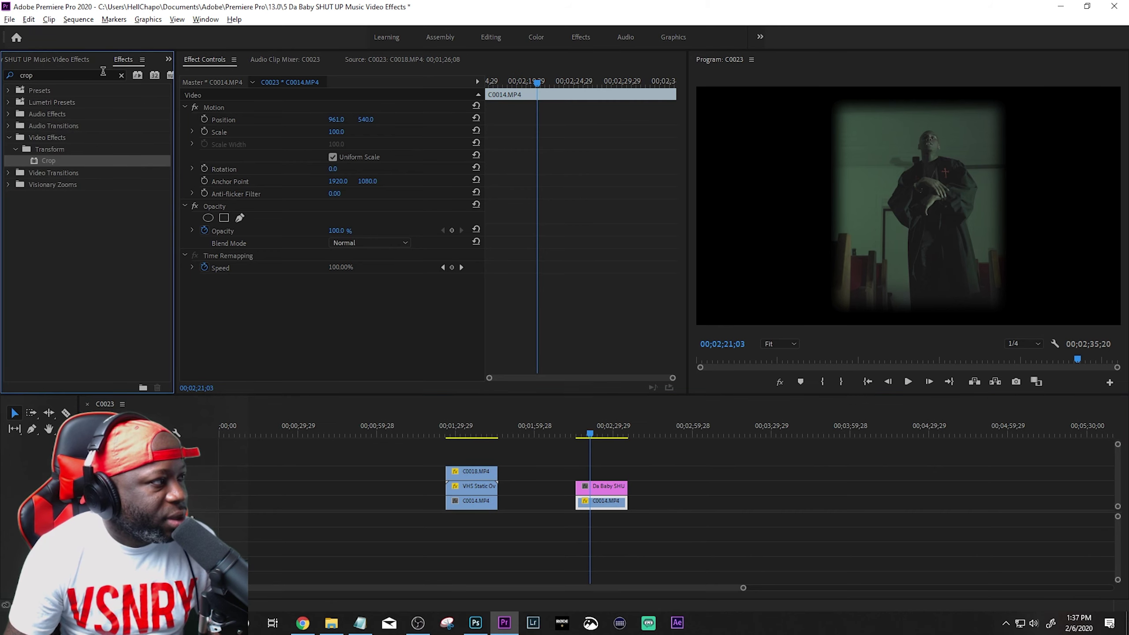
click(72, 75)
text(rgb)
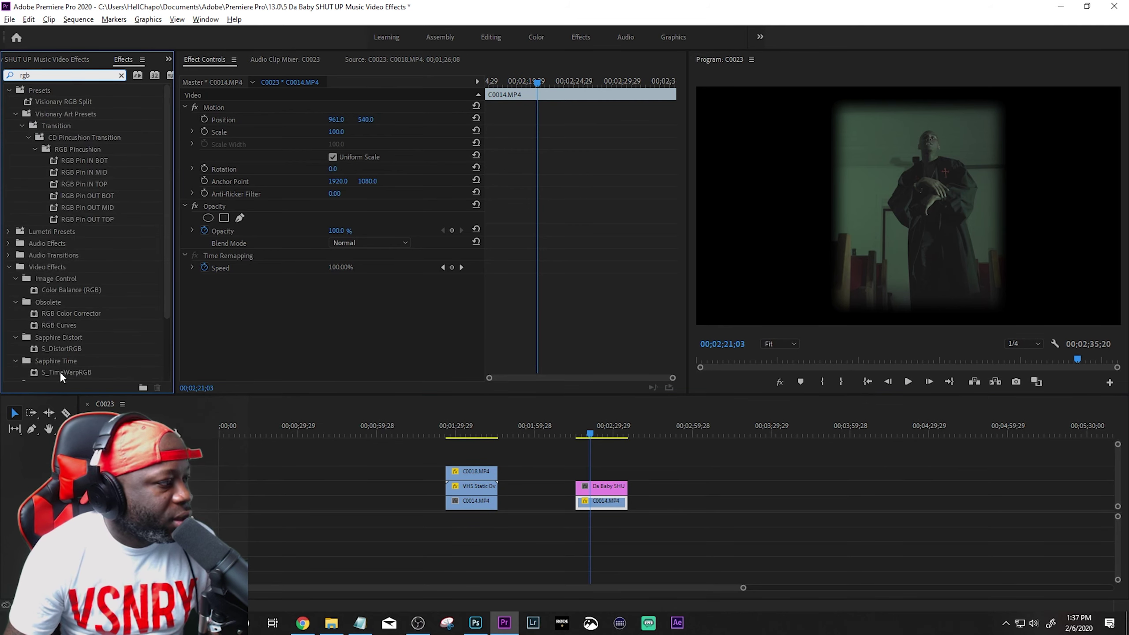
drag(37, 325, 594, 501)
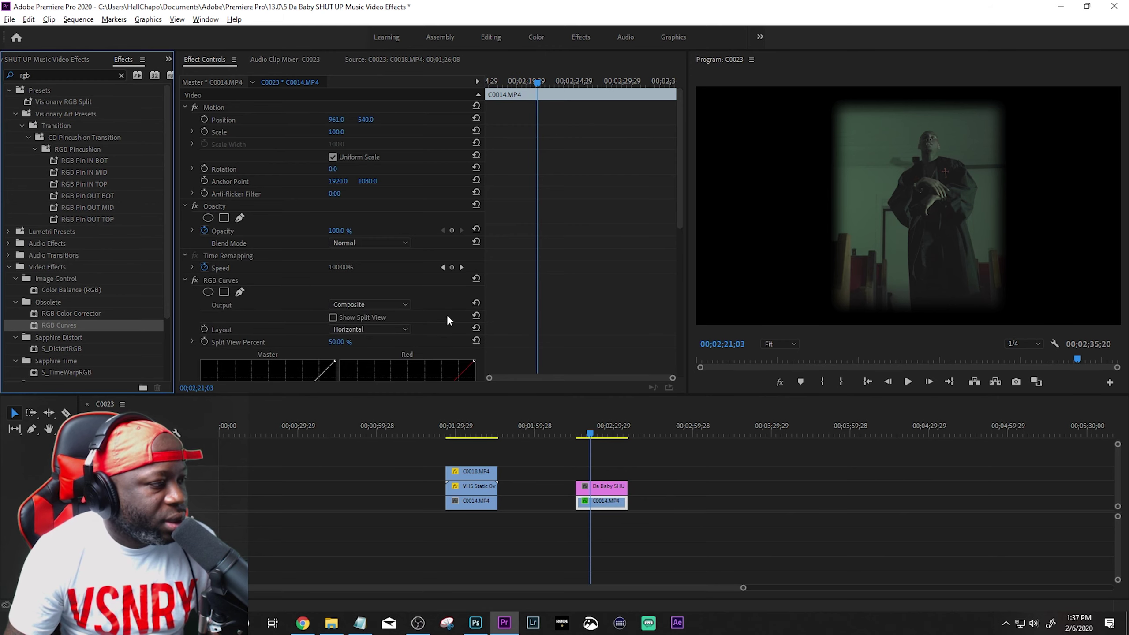
scroll(449, 317, down, 3)
drag(262, 359, 251, 351)
- Play back the overlaid C0014.MP4 clip from its start to check the framed look
click(578, 434)
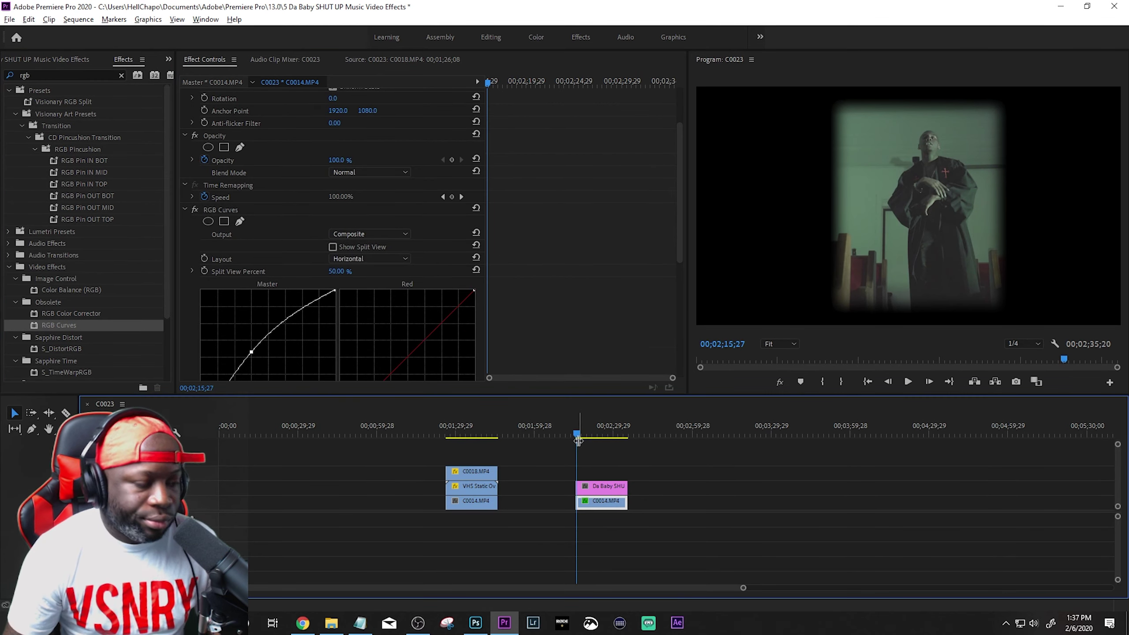
key(space)
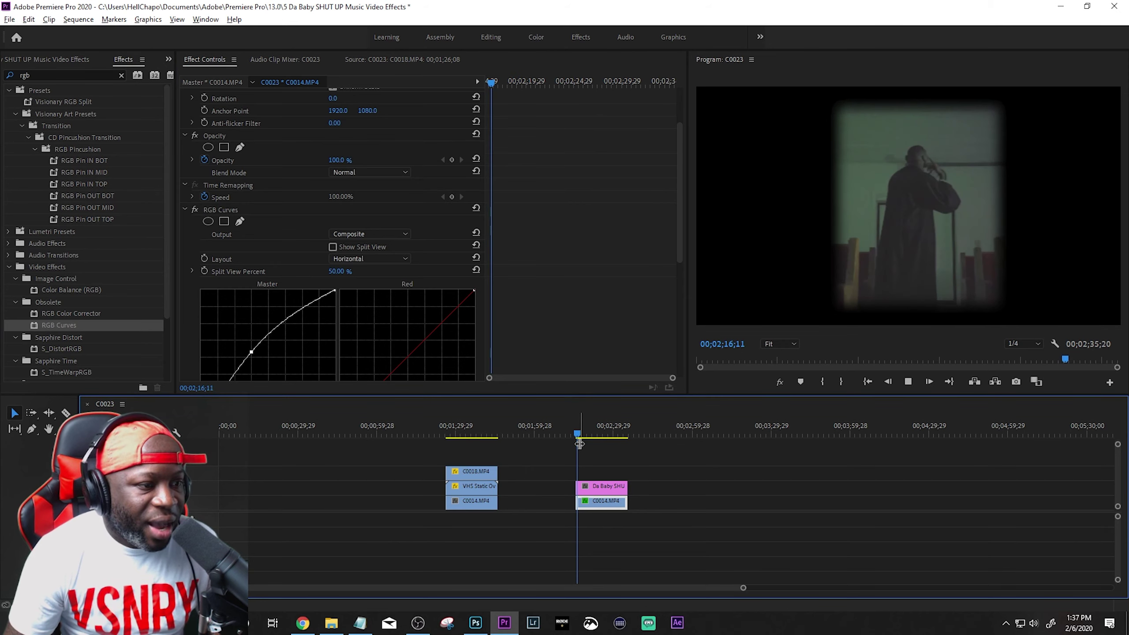
key(space)
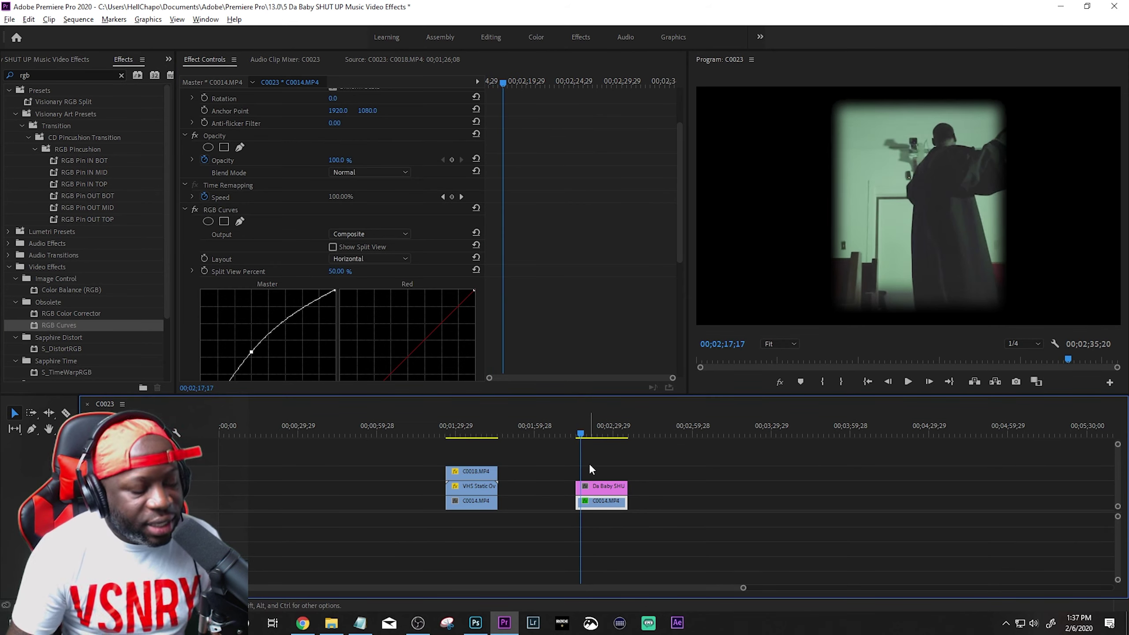
- Search the effects for "poster"
drag(743, 590, 494, 587)
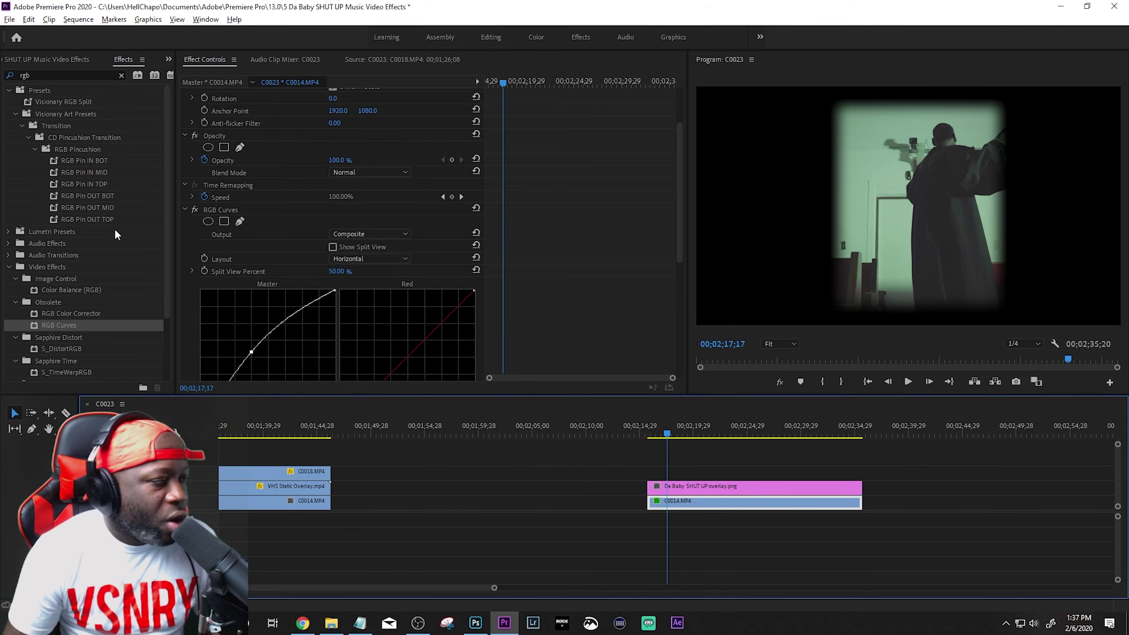
click(121, 75)
text(poster)
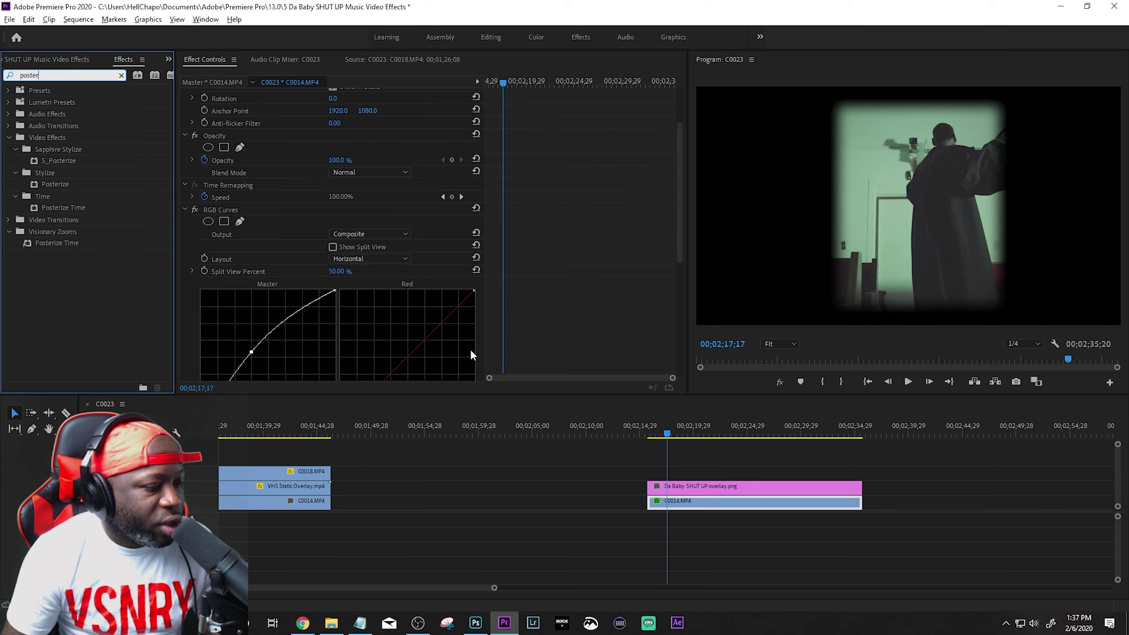
text(c)
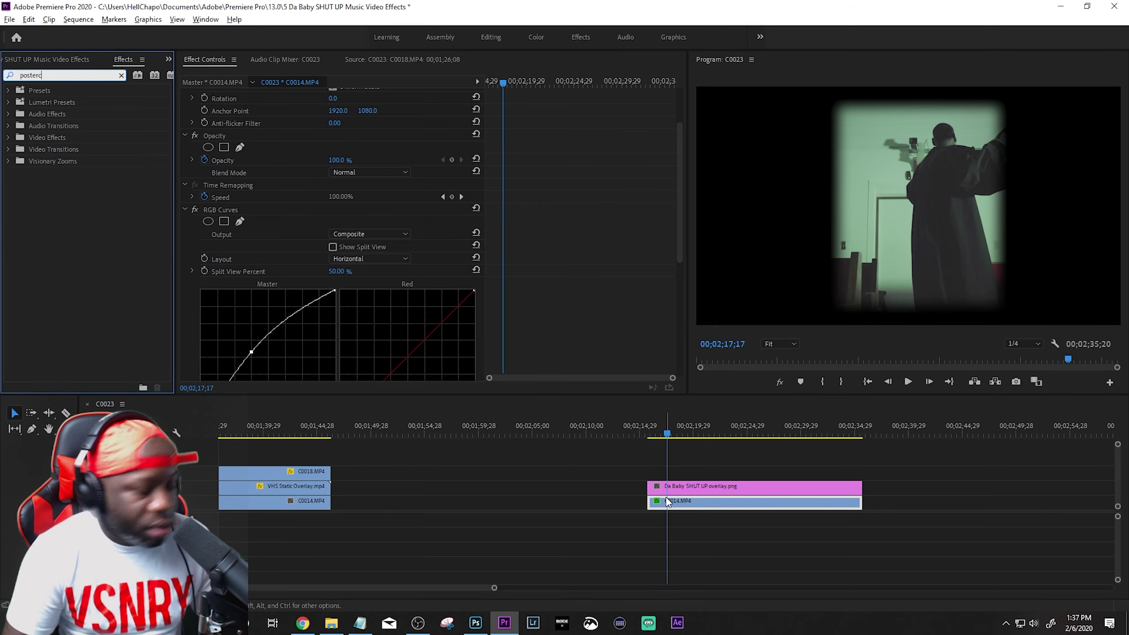
key(BackSpace)
- Split the C0014.MP4 clip under the overlay just after the playhead with the Razor tool
click(669, 490)
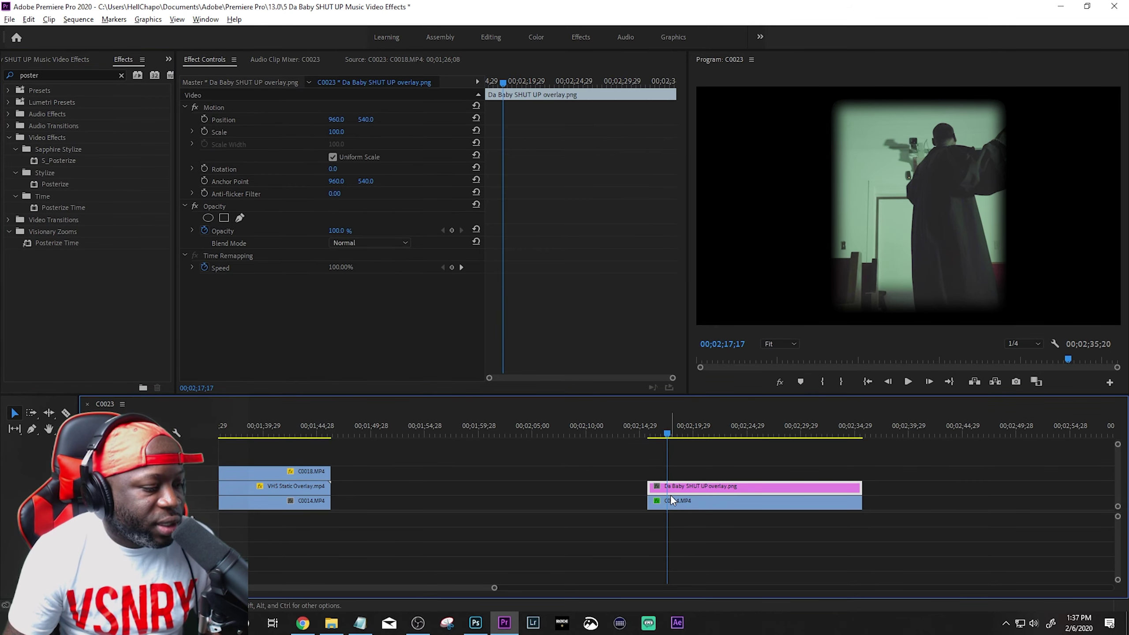
key(c)
click(676, 500)
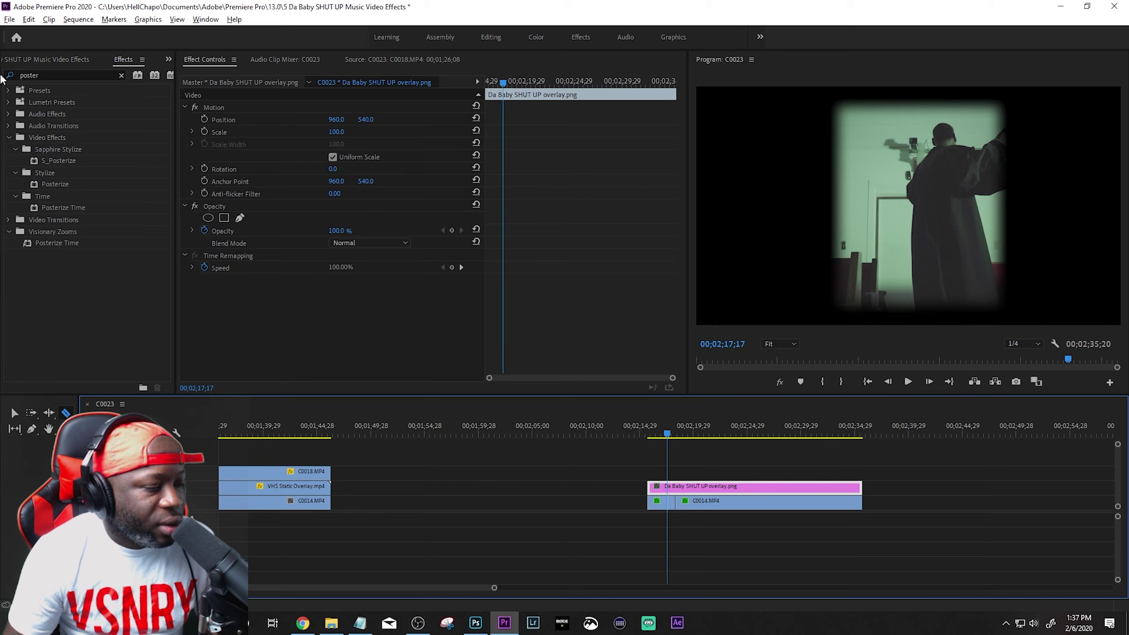
- Apply the Posterize Time effect to the short C0014.MP4 segment at the playhead and set its frame rate to 12
drag(33, 208, 671, 504)
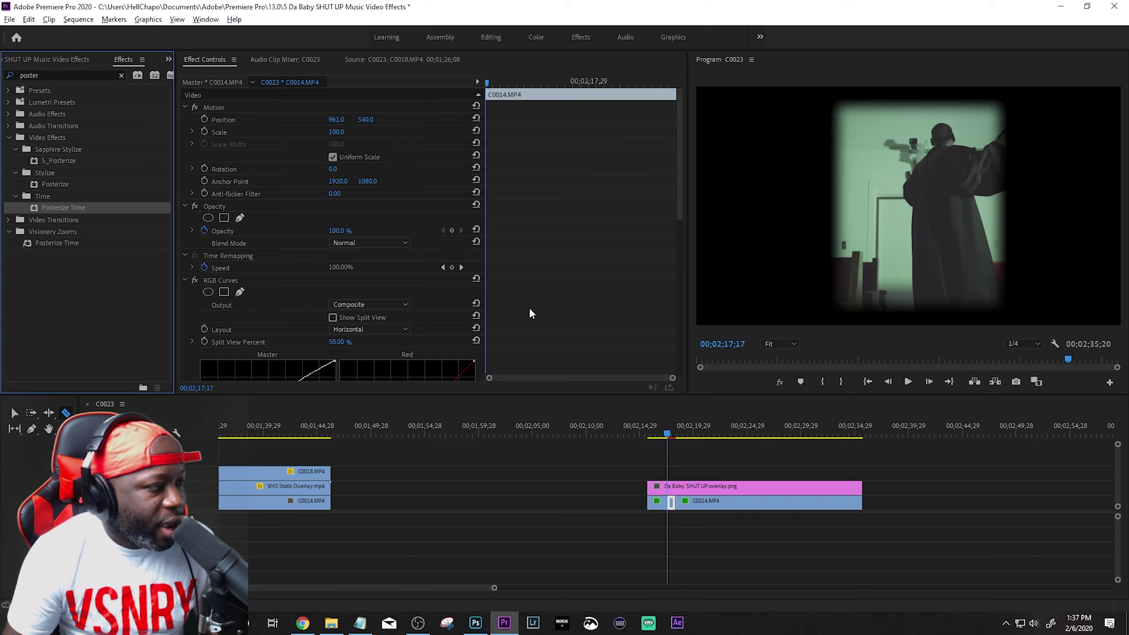
click(186, 279)
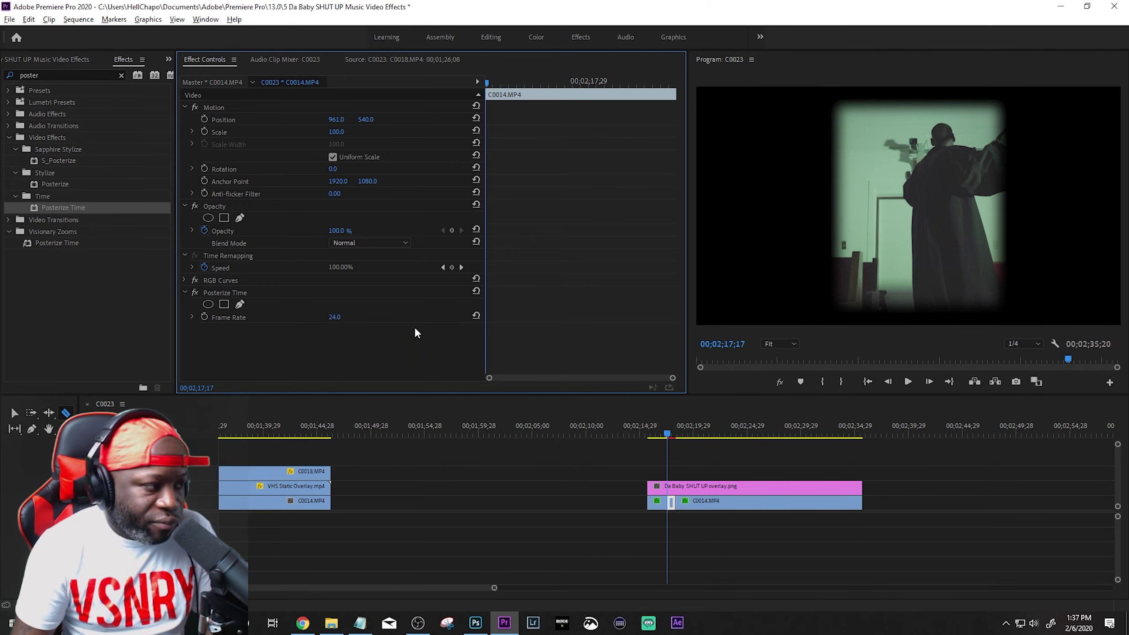
click(335, 317)
text(12)
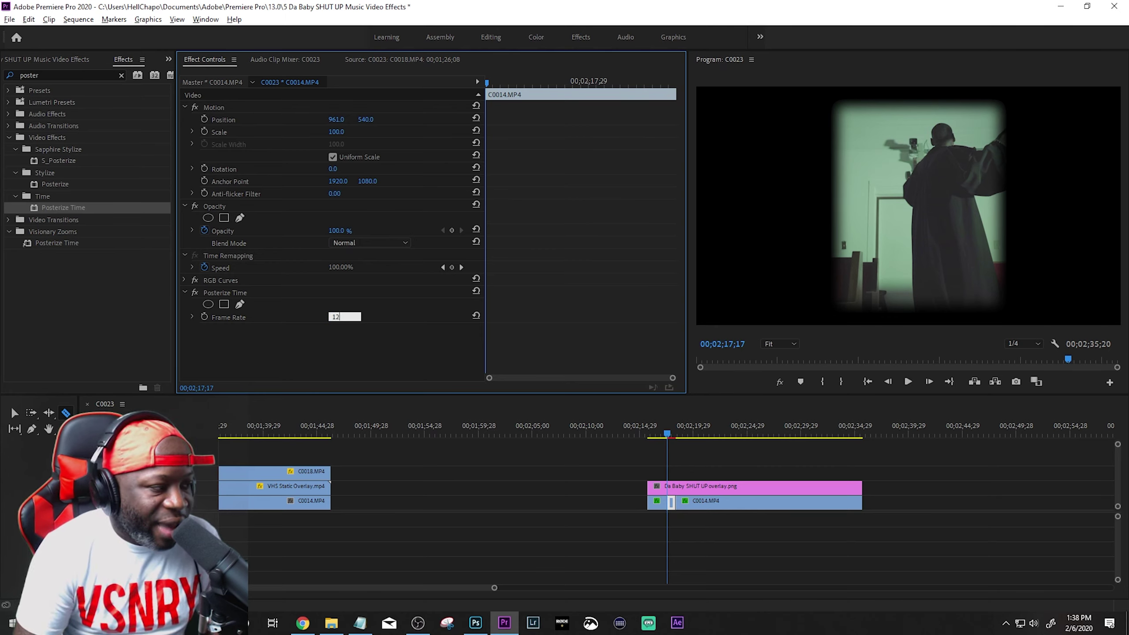
key(Return)
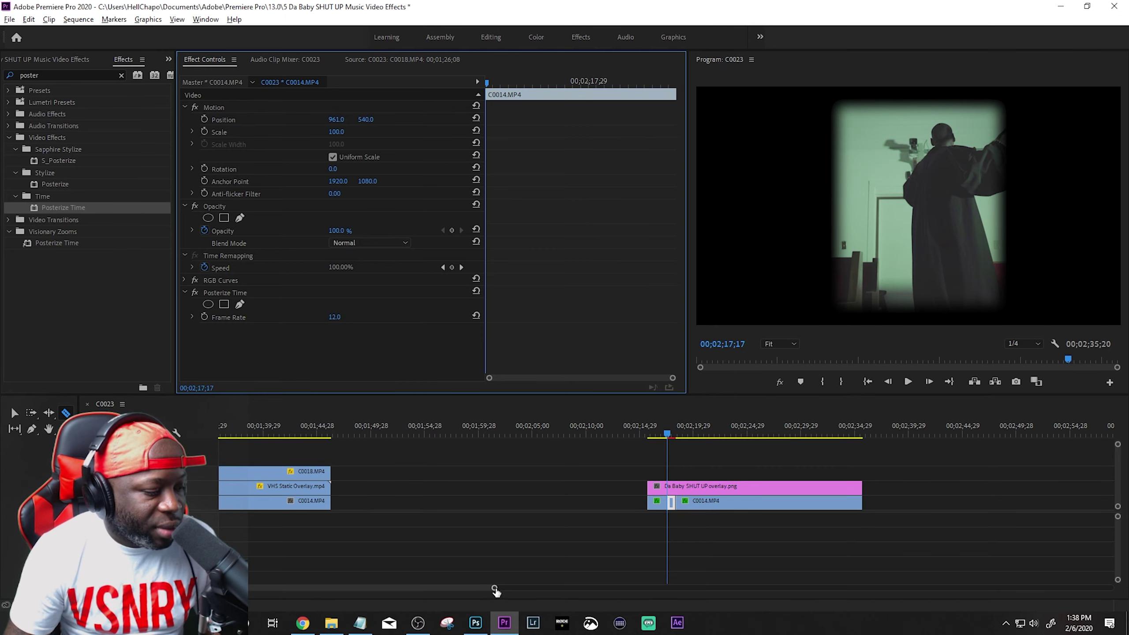
- Play back the short C0014.MP4 segment to check the Posterize Time effect
drag(495, 589, 382, 588)
key(space)
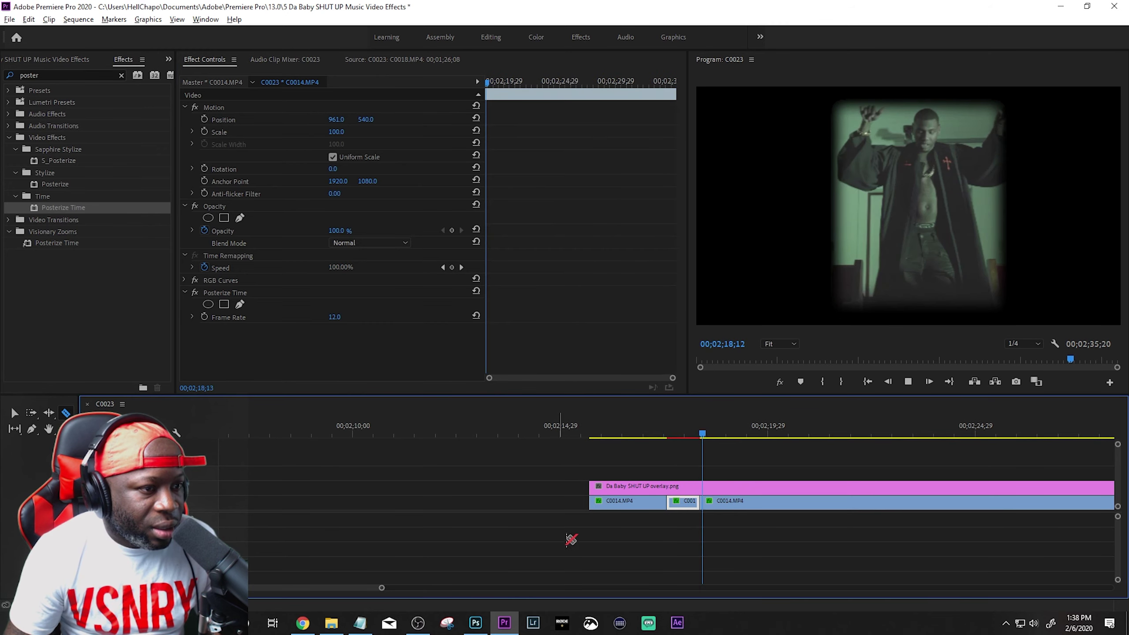
click(675, 435)
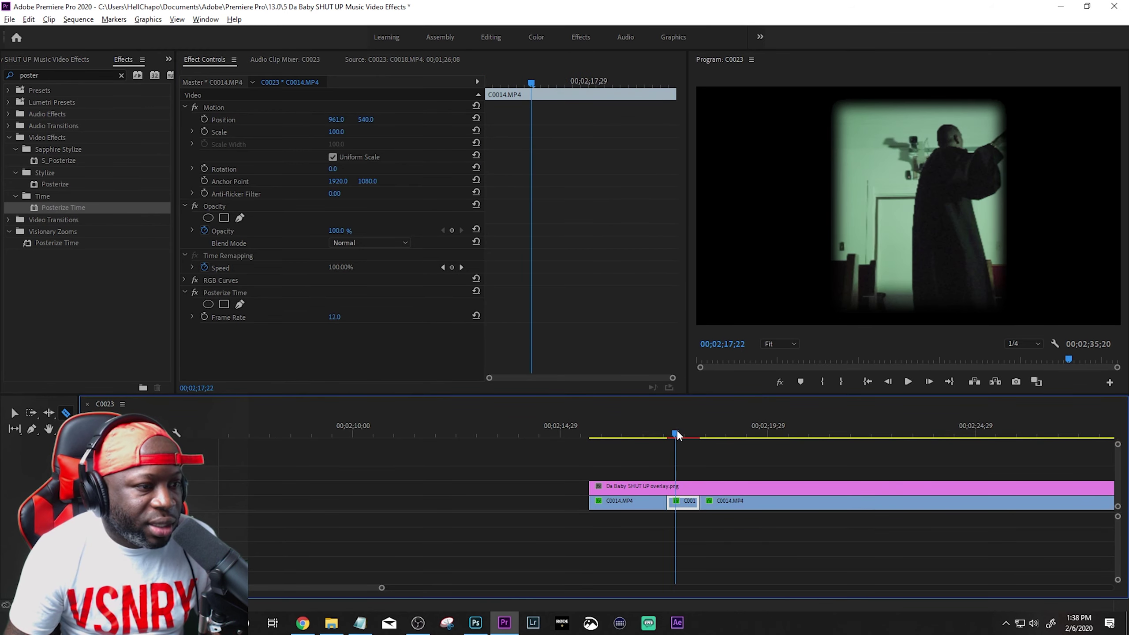
drag(677, 435, 673, 431)
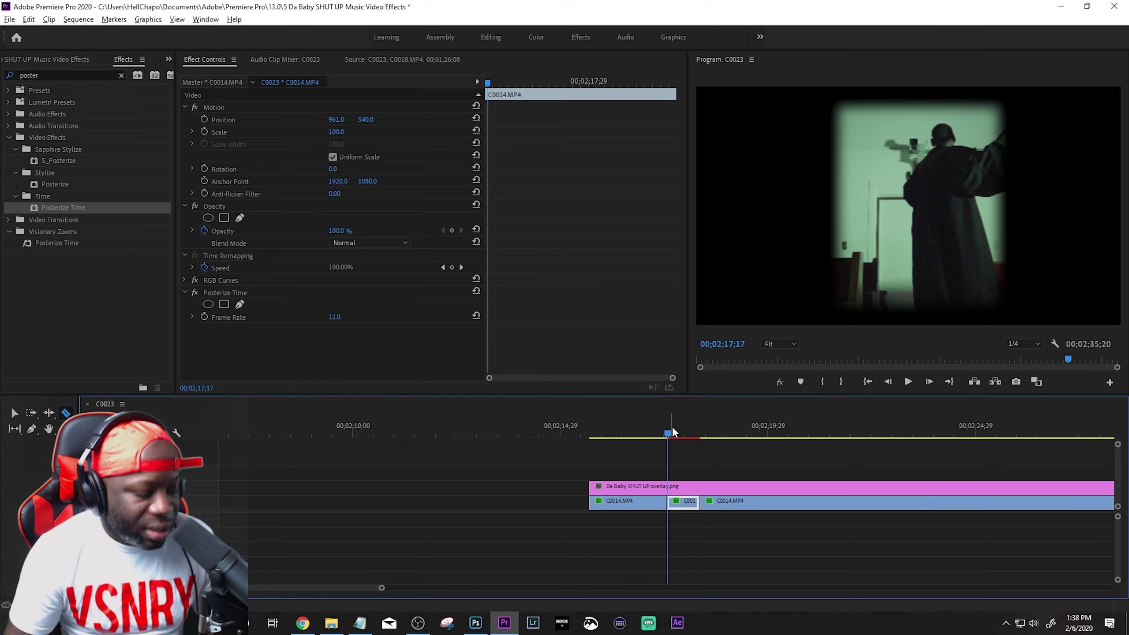
- Compare playback of the short C0014.MP4 segment with the Posterize Time effect turned off and on
click(196, 294)
click(658, 436)
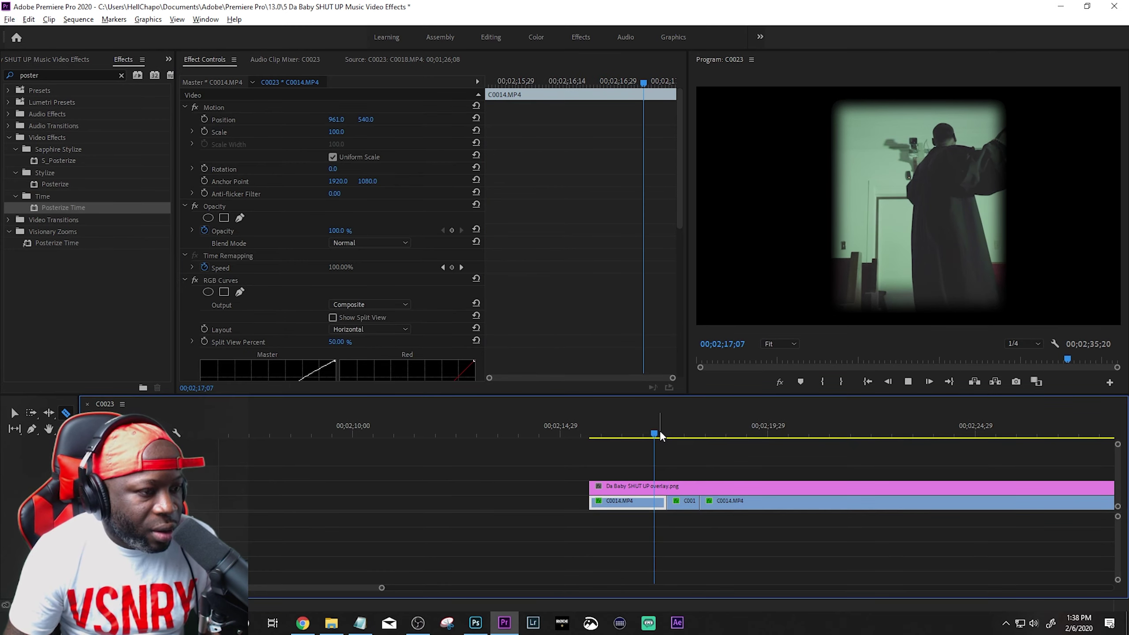
key(space)
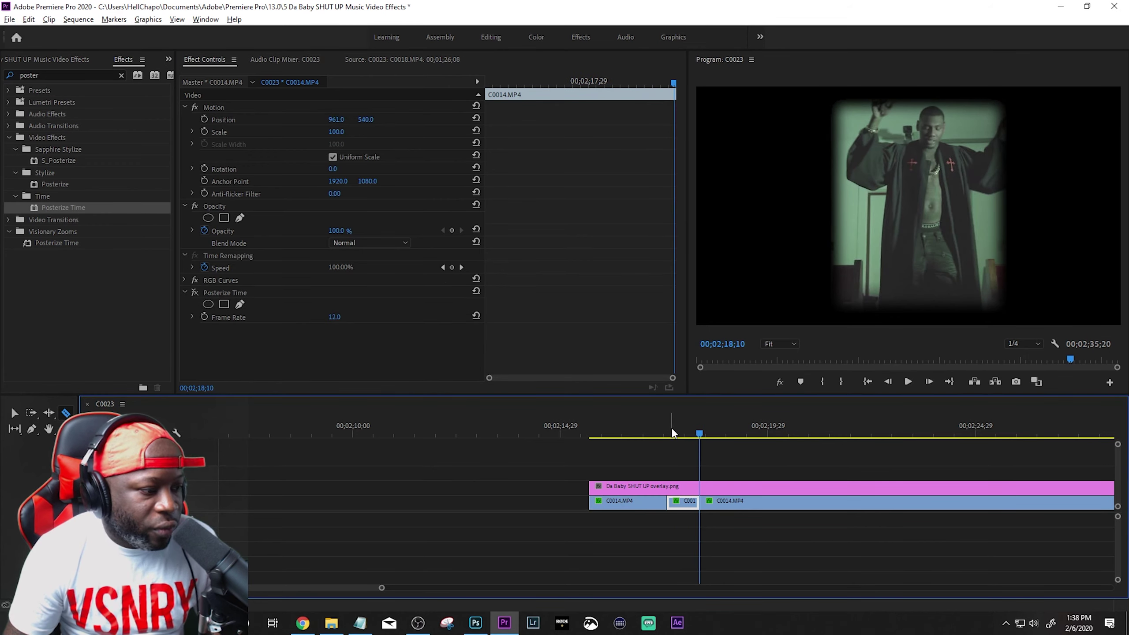
click(672, 434)
click(195, 293)
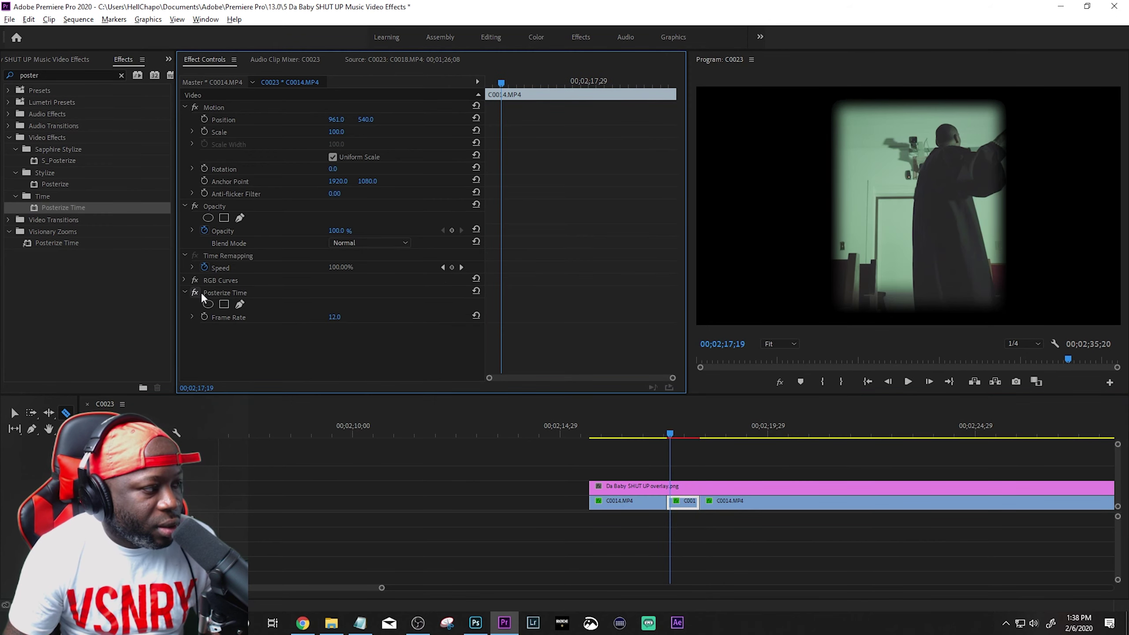
click(662, 434)
key(space)
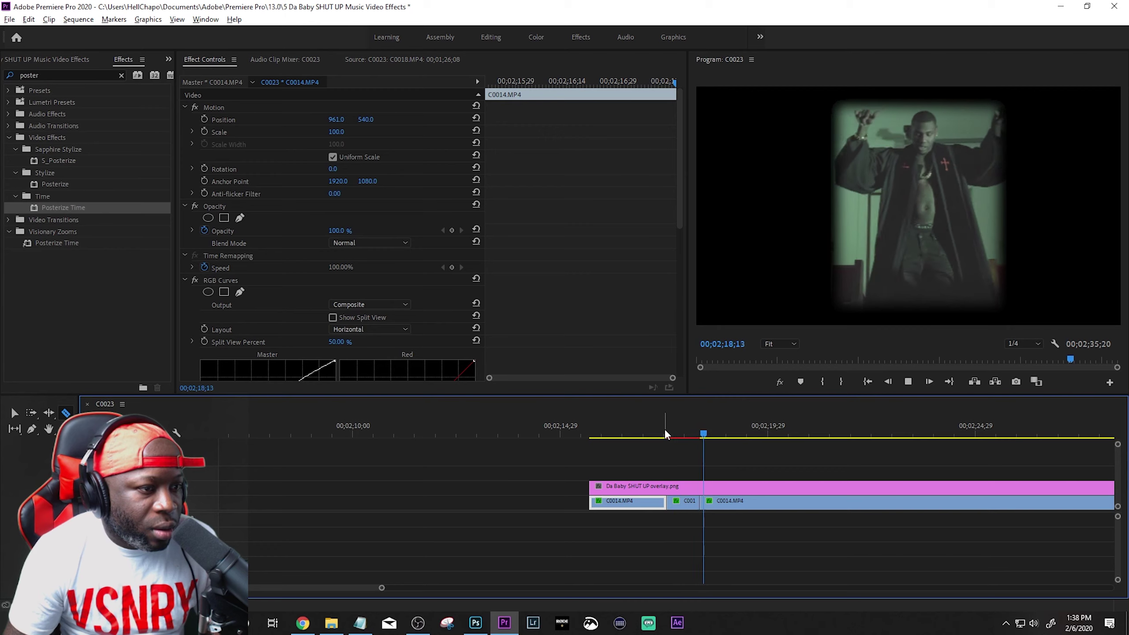
click(678, 433)
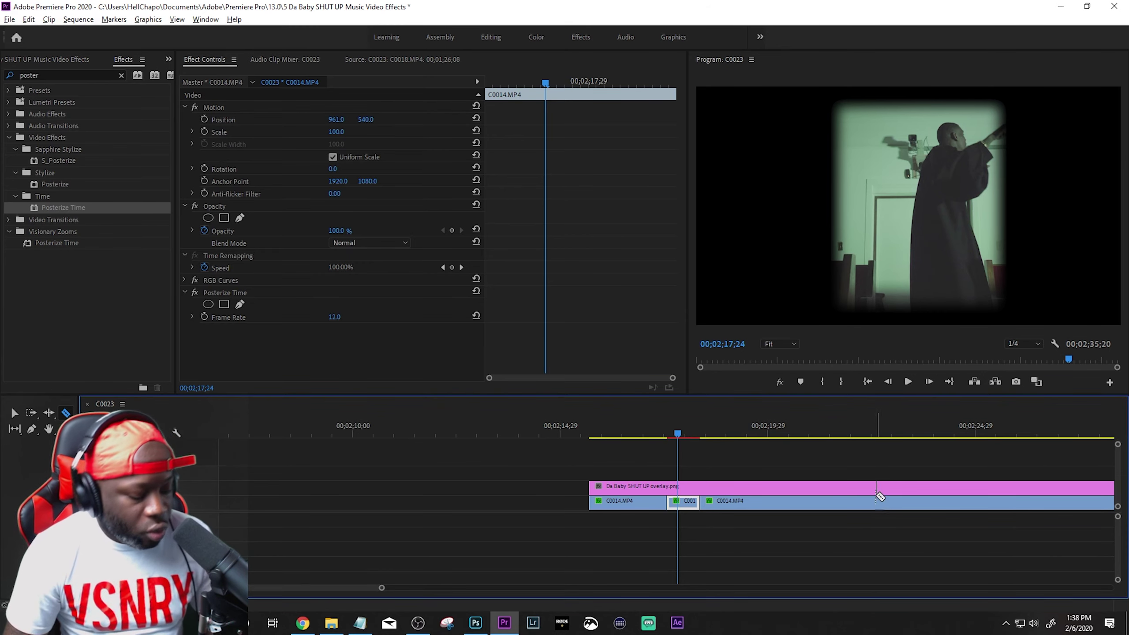
- Switch to the Shut Up music video on YouTube and pause it at the shot with three upright panels
key(alt+Tab)
key(alt+Tab)
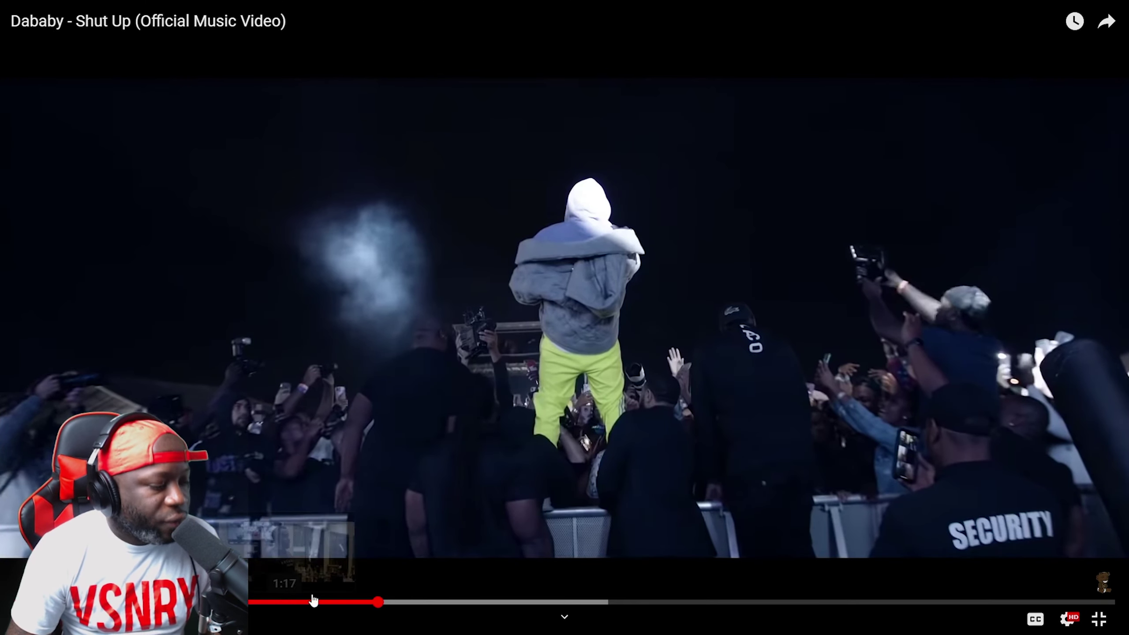
click(428, 601)
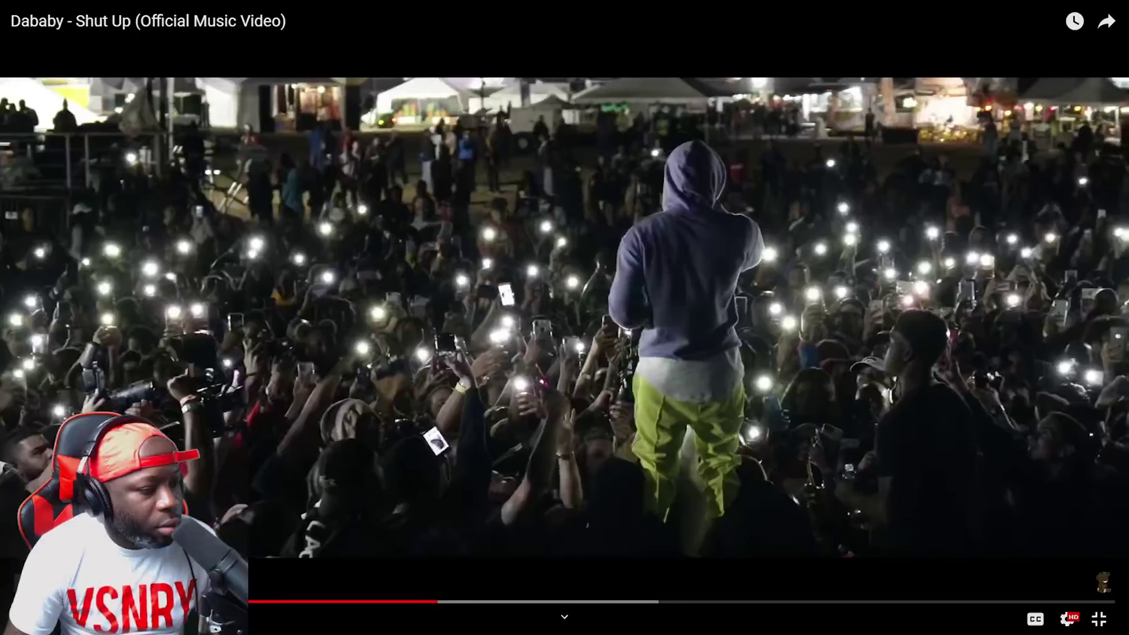
click(428, 602)
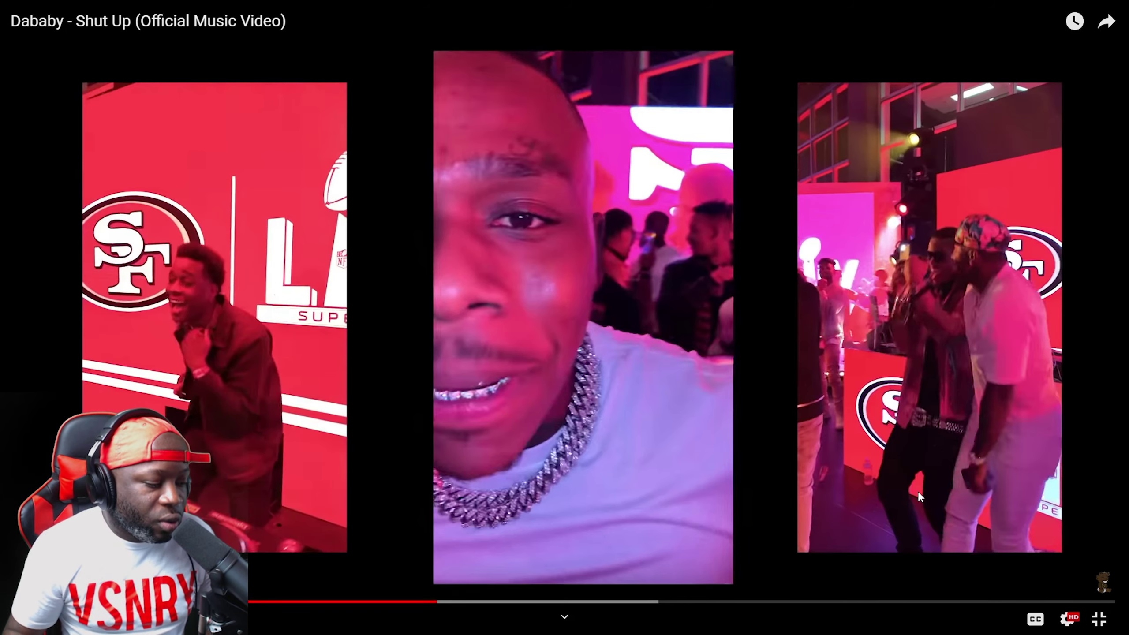
- Switch to Photoshop, create a transparent 1920 x 1080 px document at 72 ppi and fill its layer with black
key(alt+Tab)
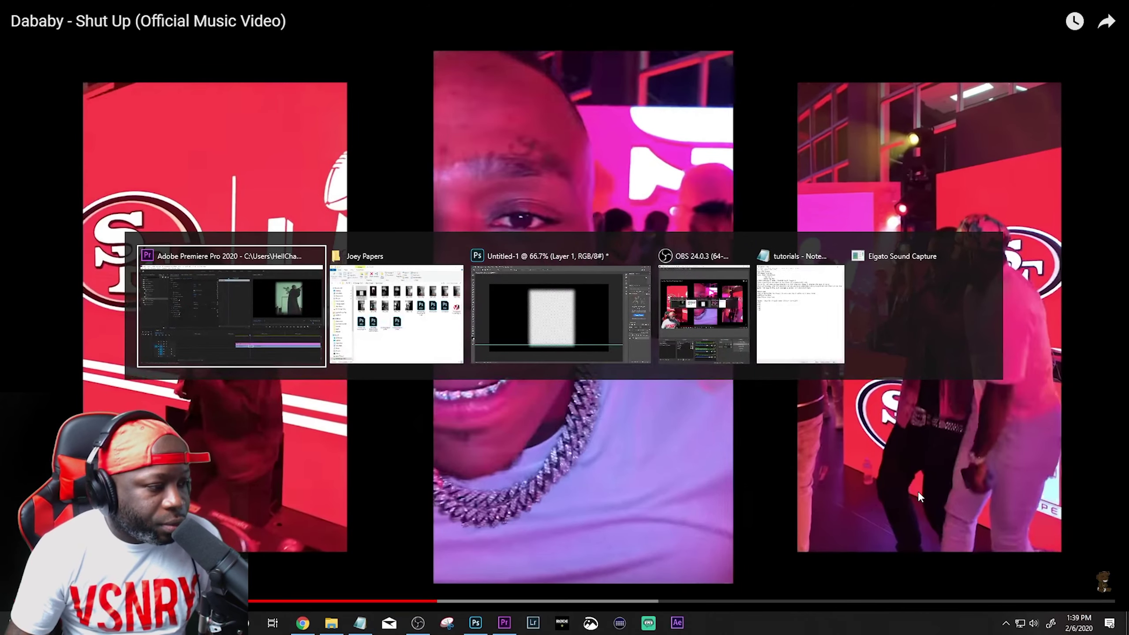
key(alt+Tab)
key(alt+Tab)
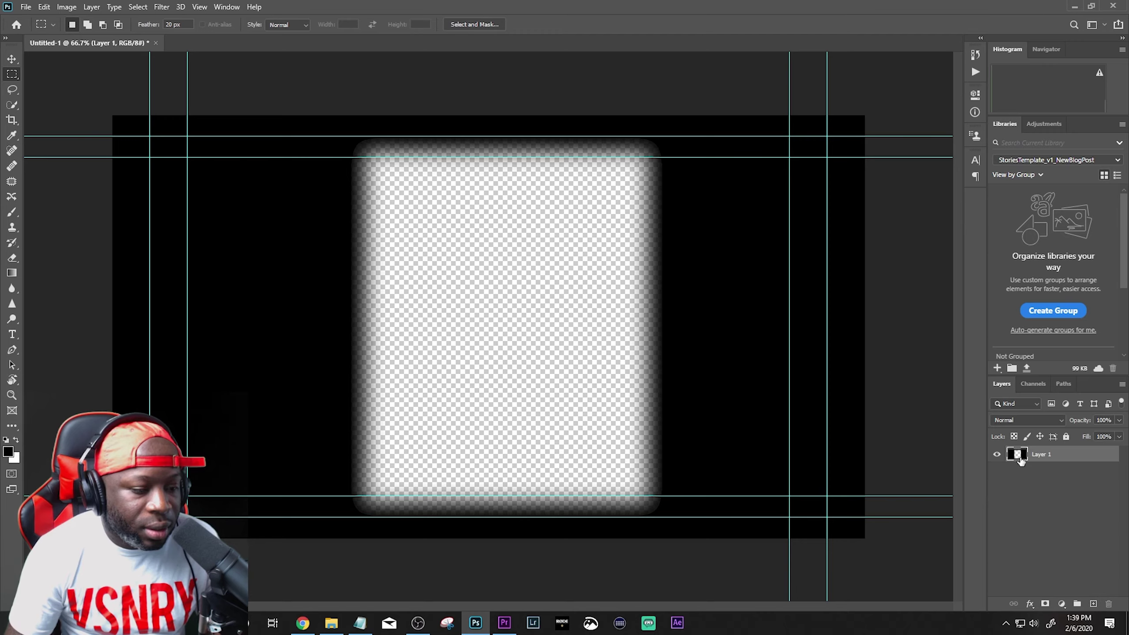
click(25, 6)
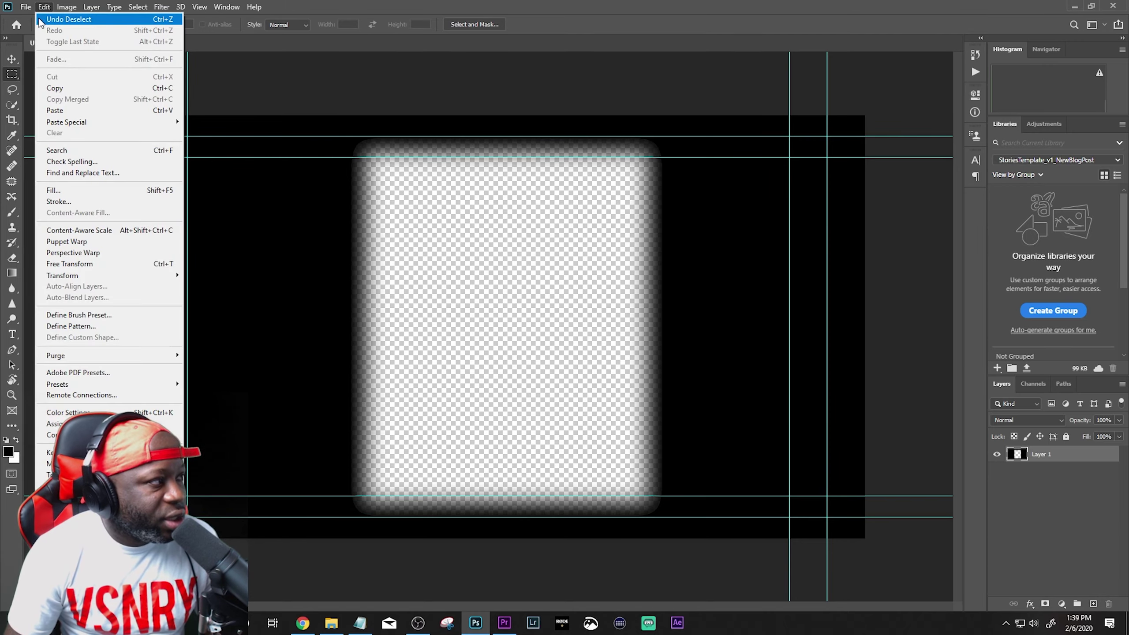
click(29, 19)
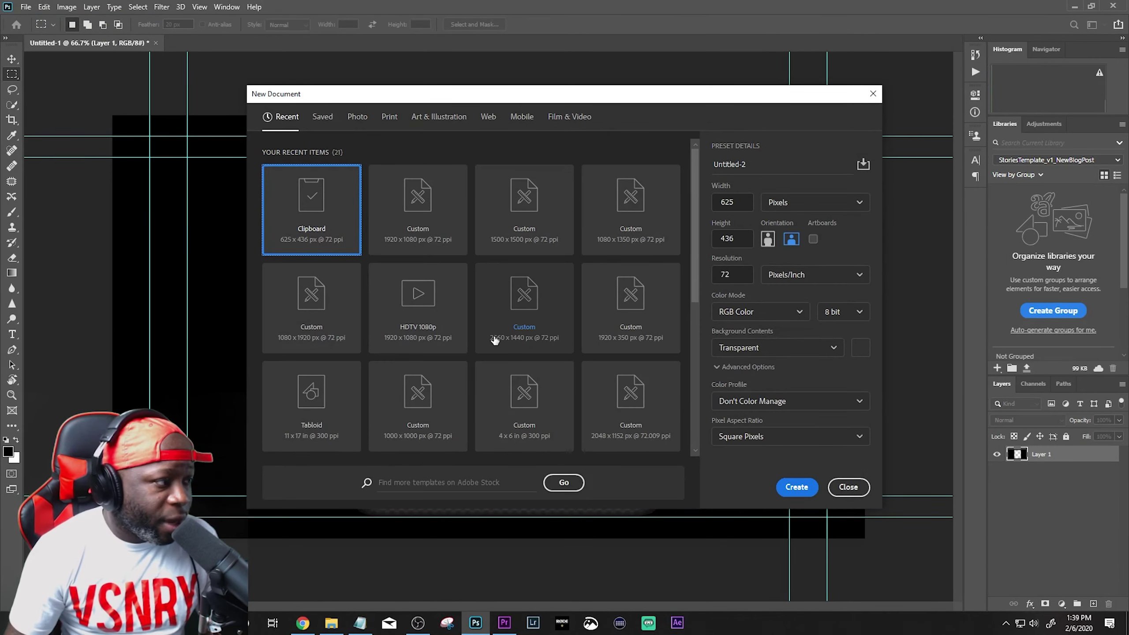
click(435, 210)
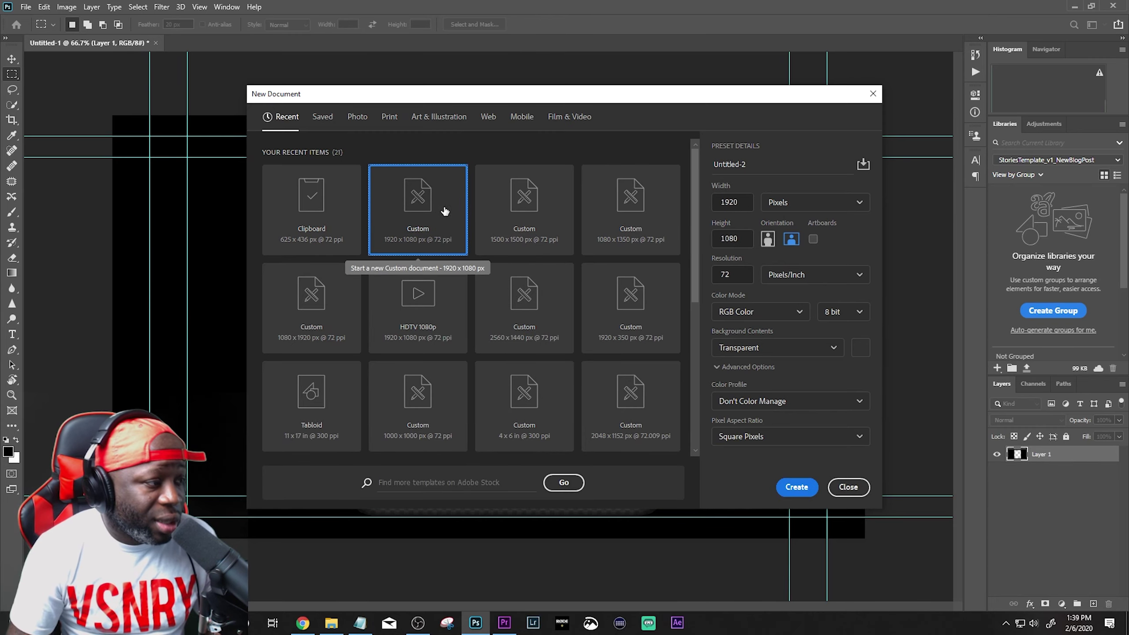
click(797, 489)
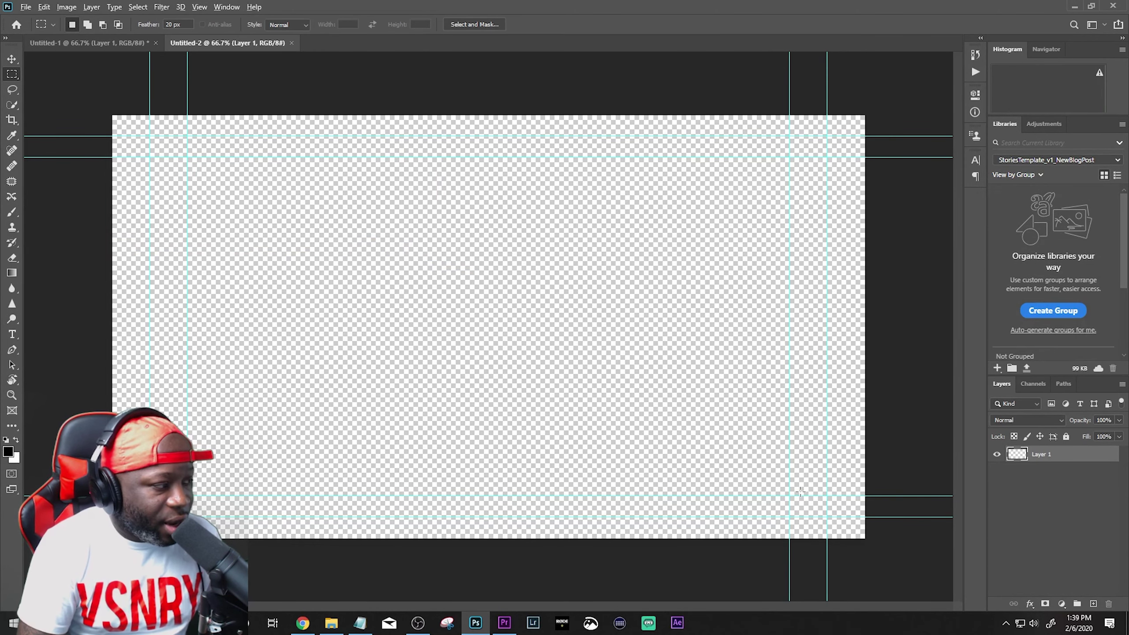
key(alt+BackSpace)
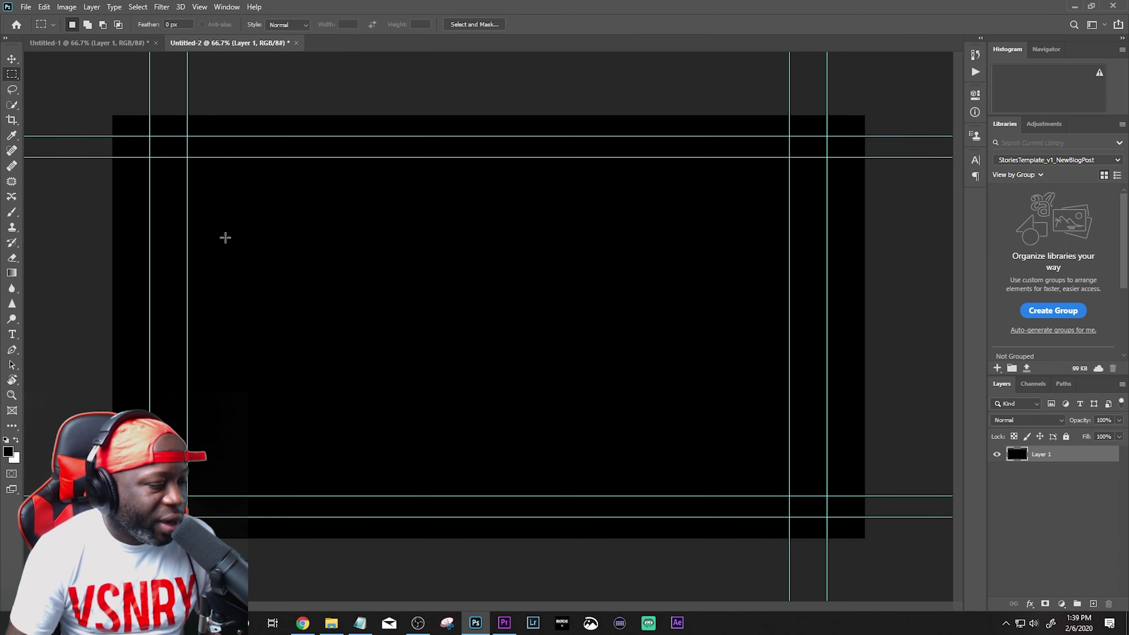
- Cut three upright unfeathered rectangular openings side by side in the black layer, the middle one largest, modelled on the music video's three-panel shot
key(alt+Tab)
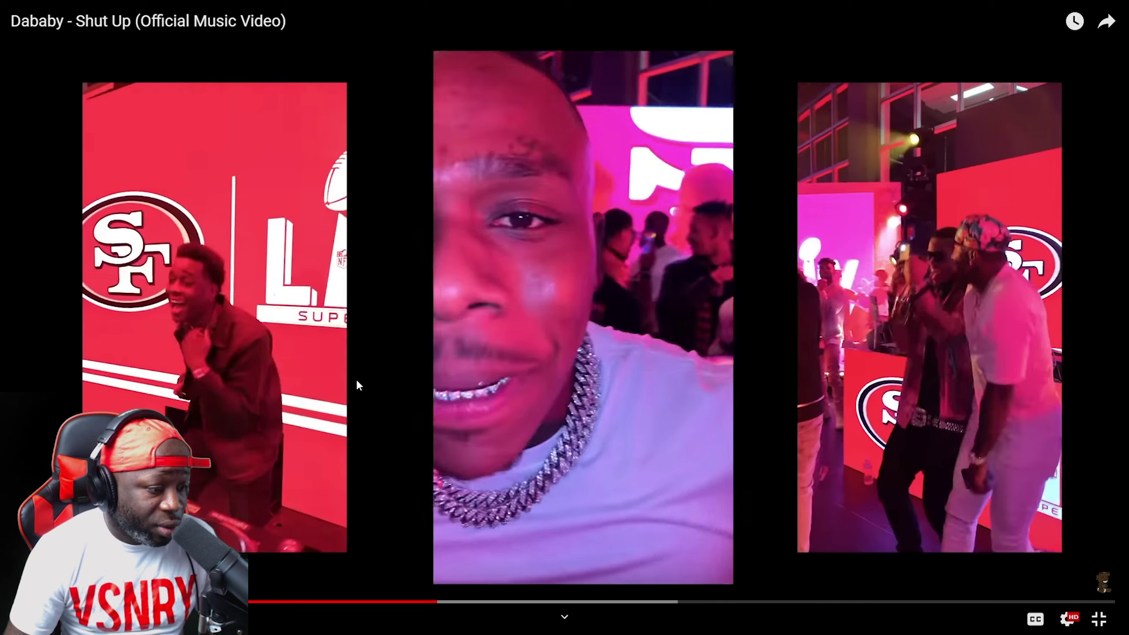
key(alt+Tab)
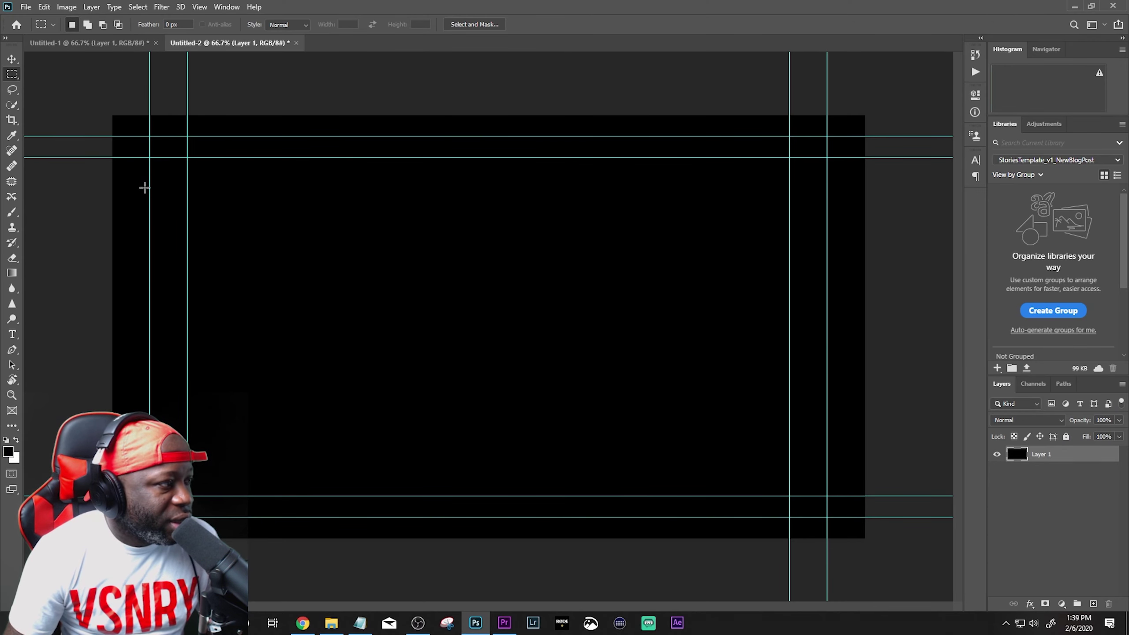
drag(145, 188, 316, 460)
key(Delete)
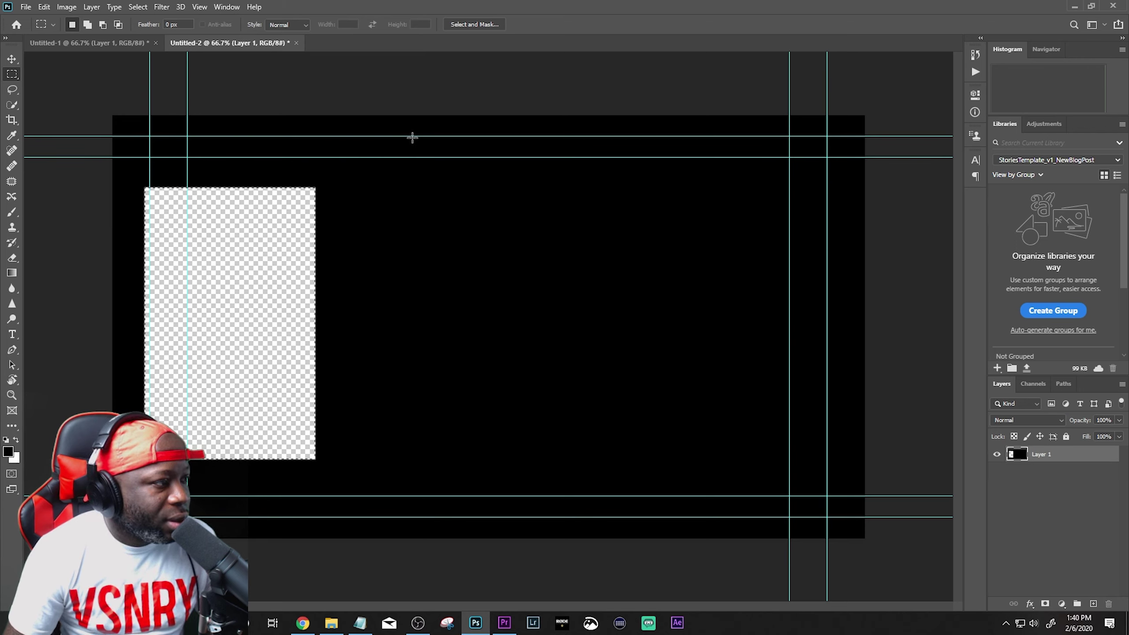
drag(396, 137, 659, 507)
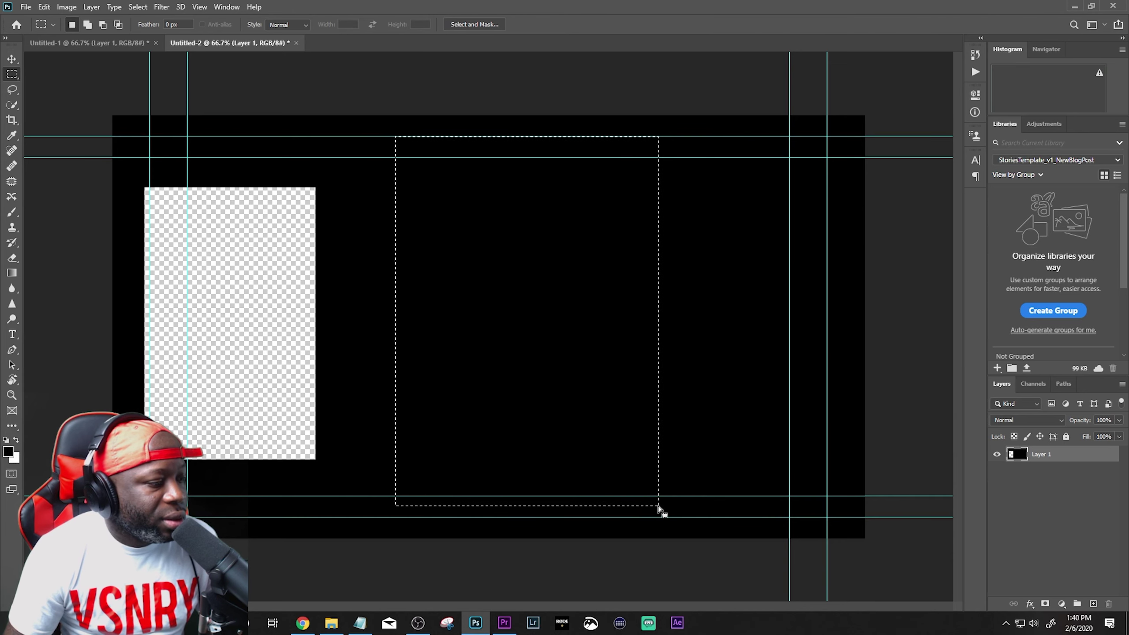
key(Delete)
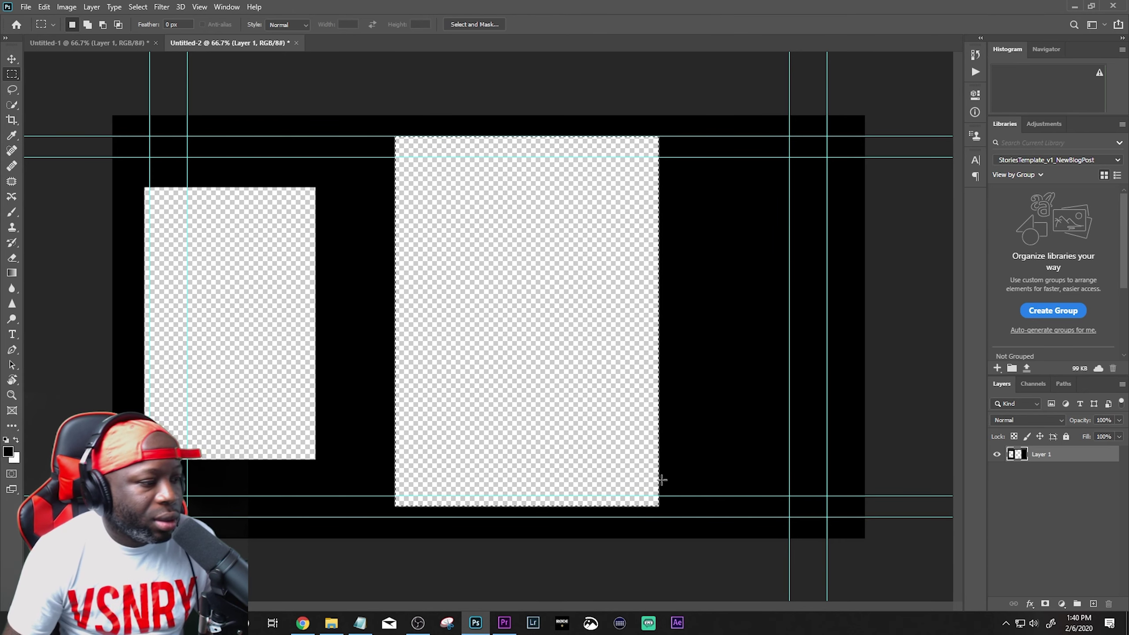
drag(687, 201, 812, 443)
key(Delete)
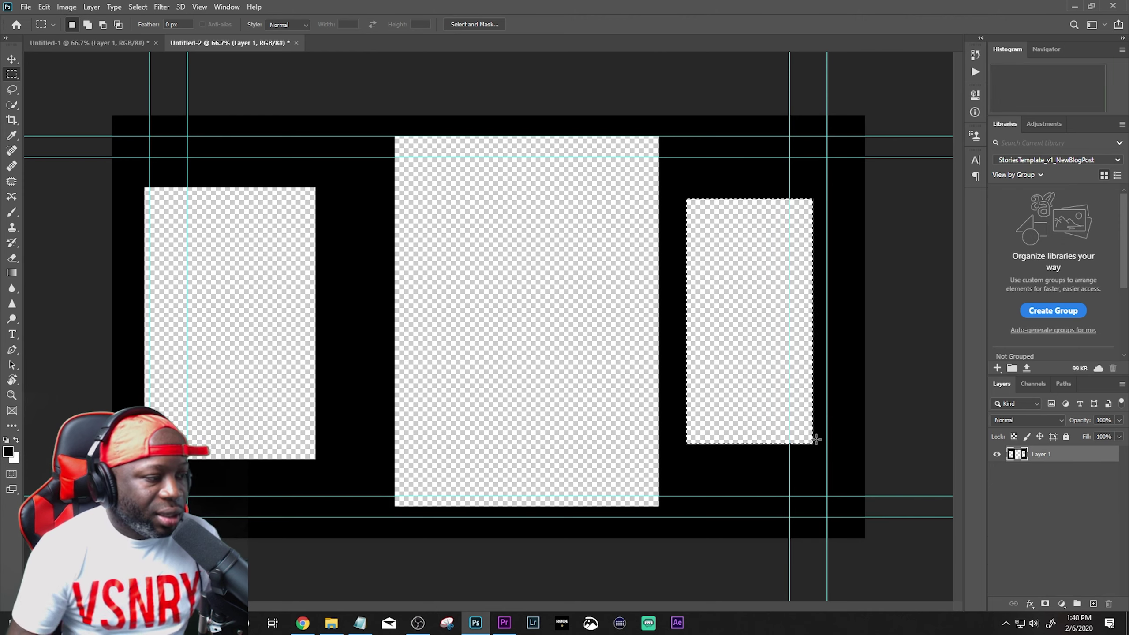
- Save the three-panel overlay as a PNG copy named dababyshutoverlay2
click(25, 7)
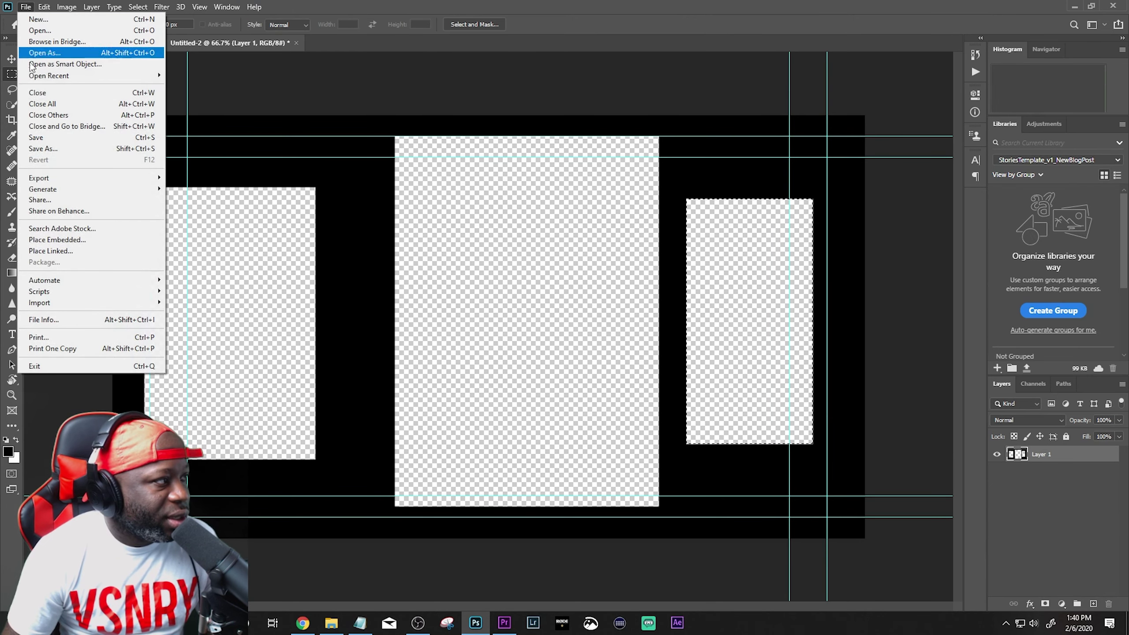
click(91, 150)
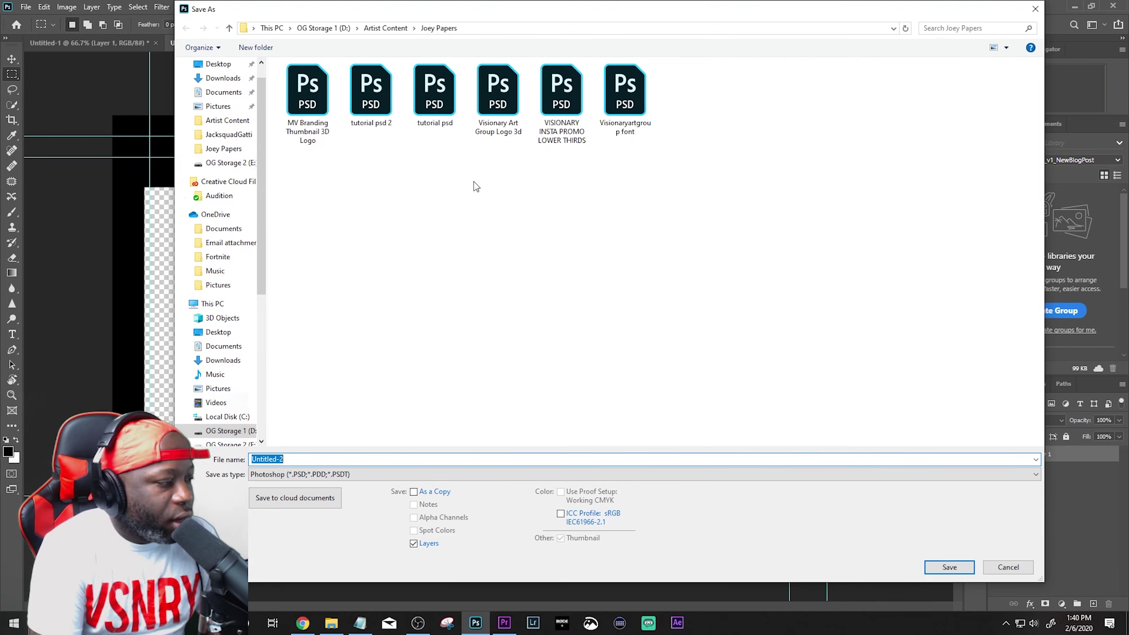
text(dababyshutoverlay2)
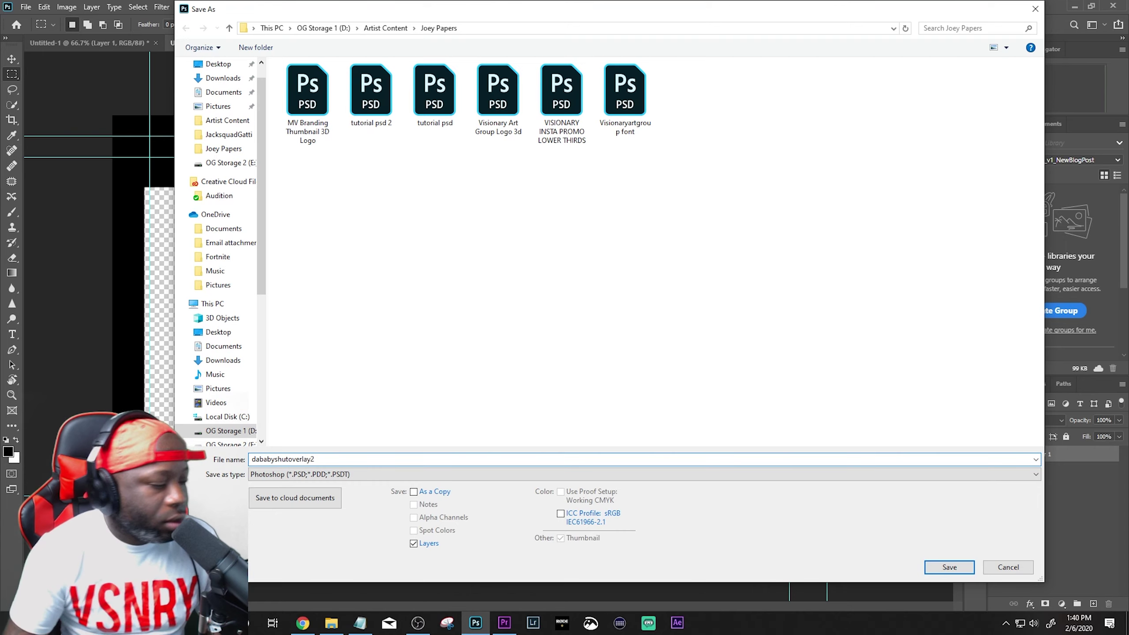
click(337, 475)
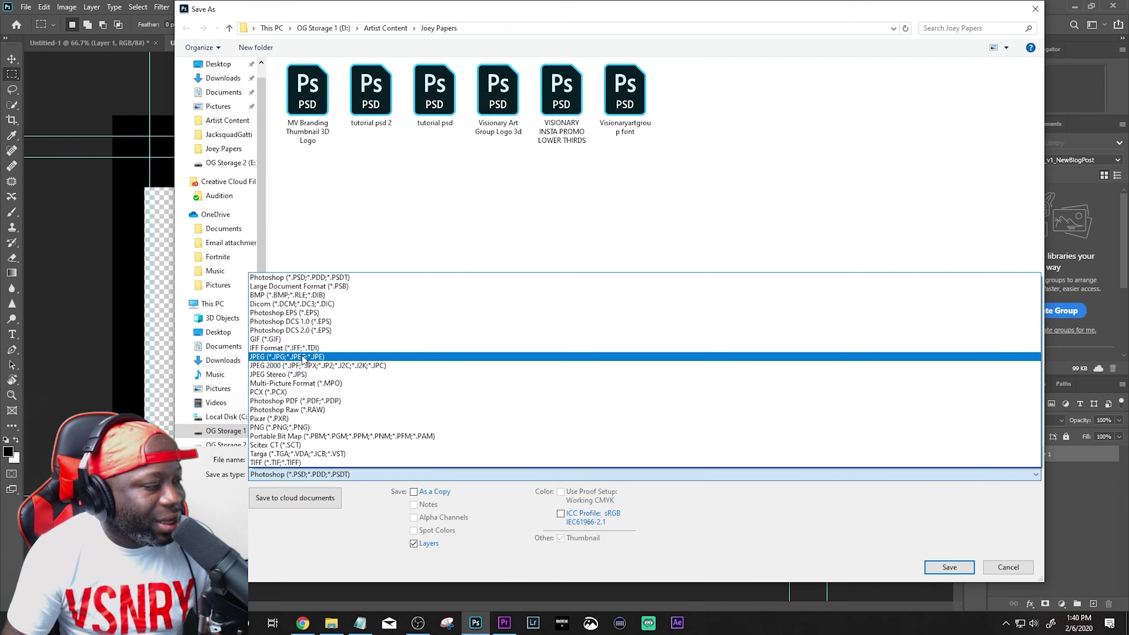
click(302, 427)
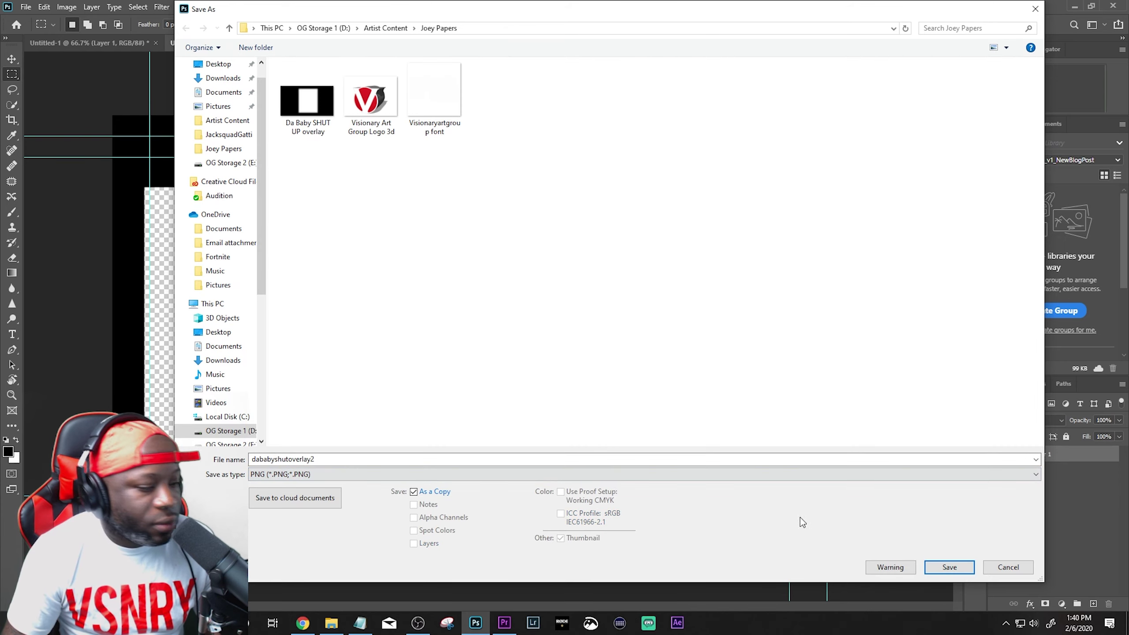
click(949, 567)
click(633, 184)
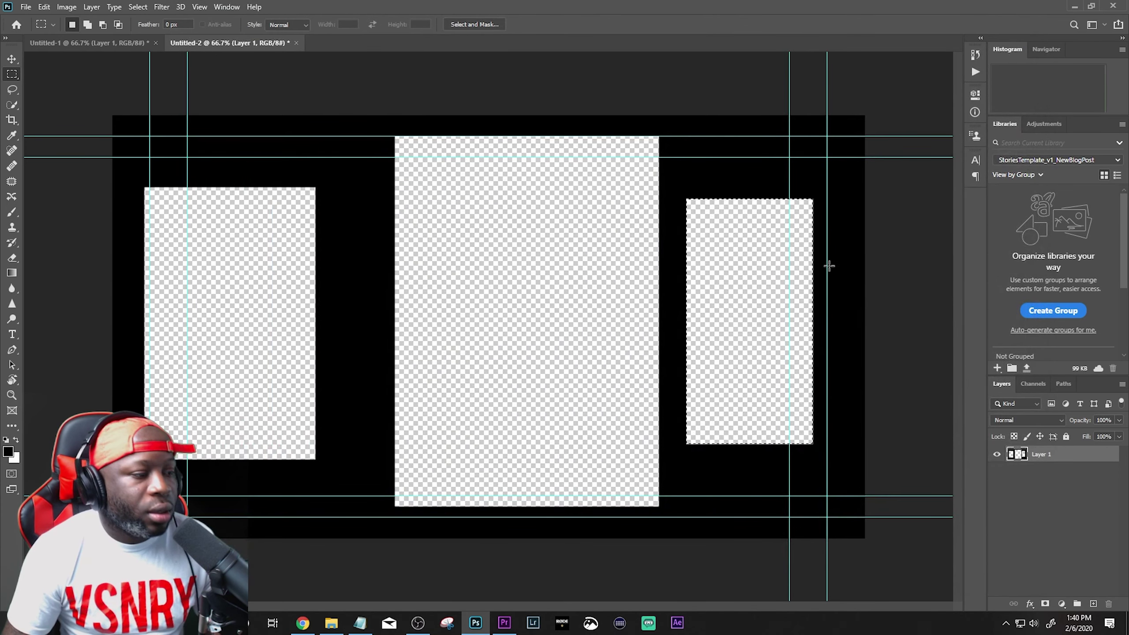
key(alt+Tab)
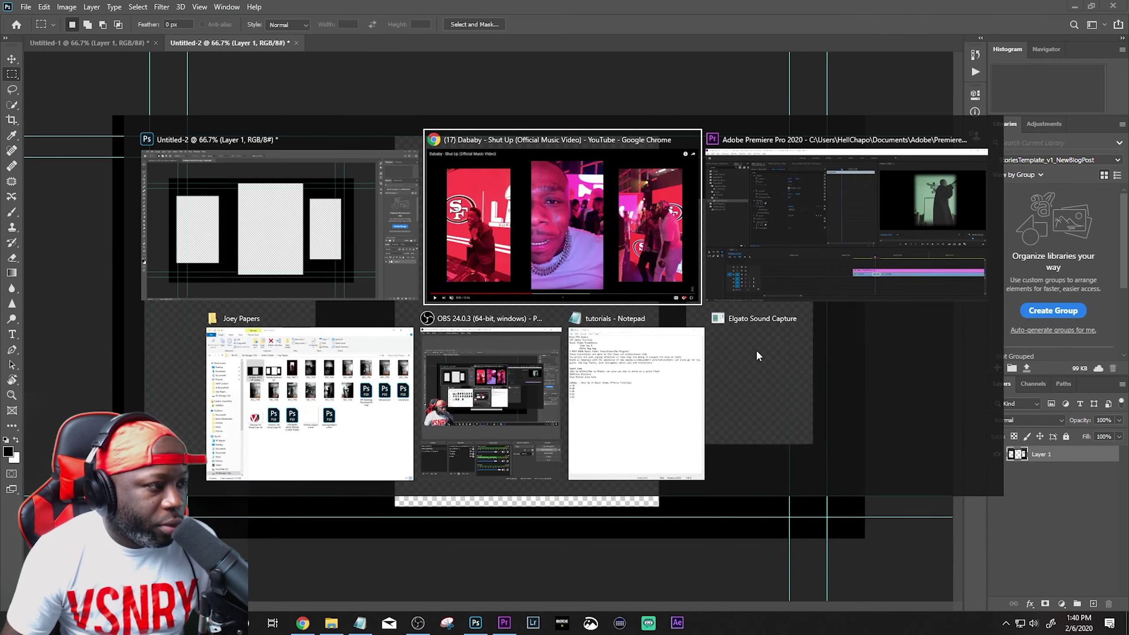
- Switch to Premiere Pro and delete the feathered-frame overlay and the short C0014.MP4 pieces before the last C0014.MP4 clip in the sequence
key(alt+Tab)
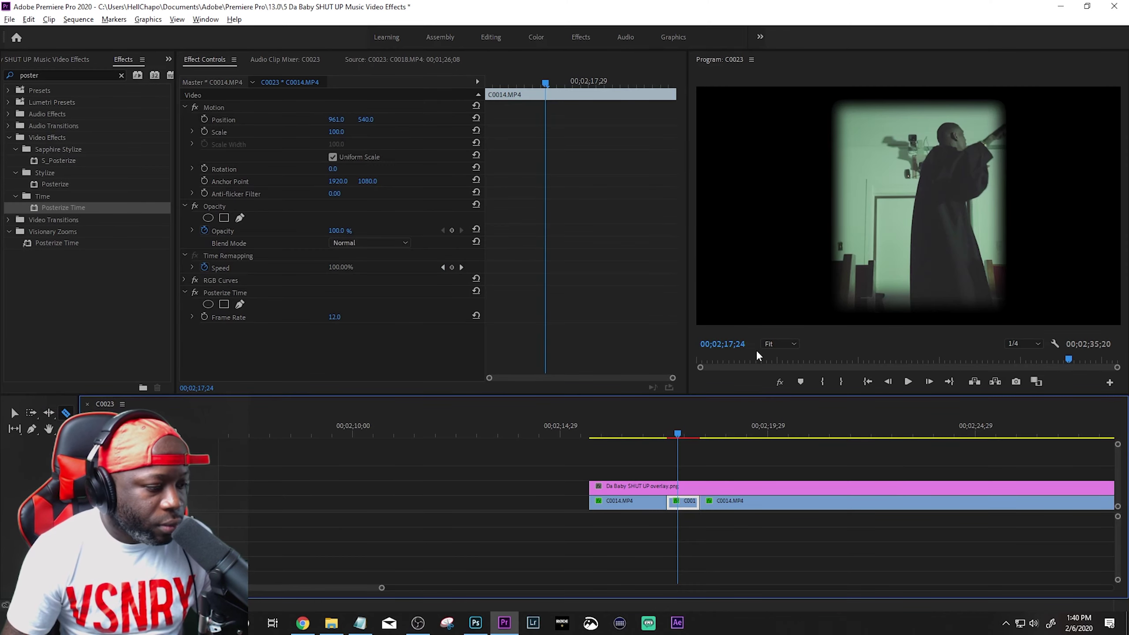
key(v)
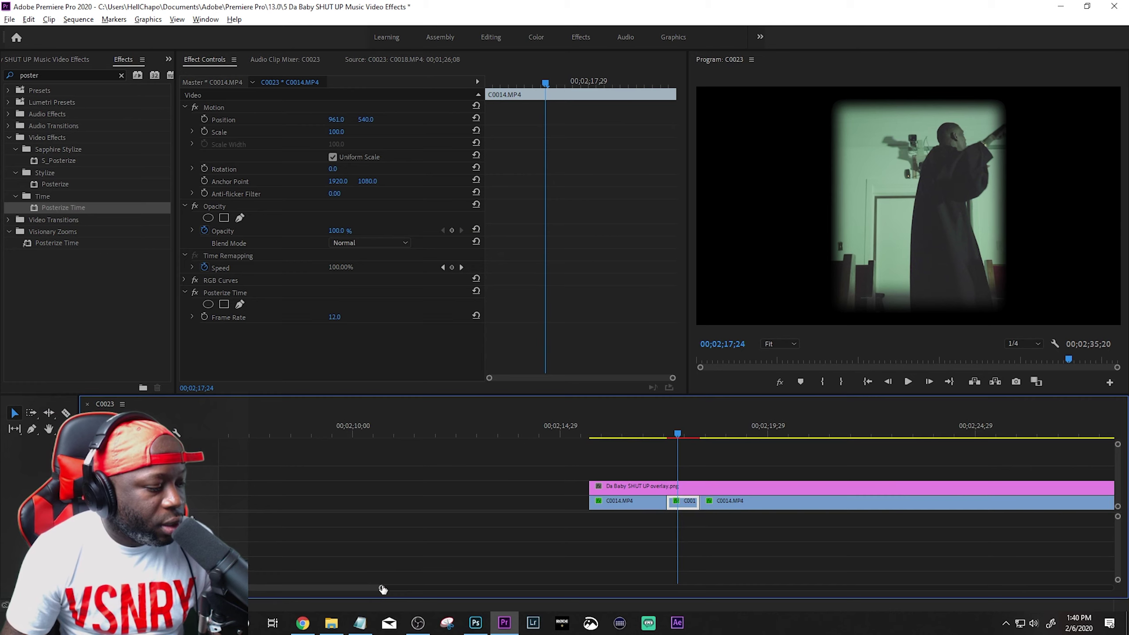
key(minus)
key(minus)
drag(632, 463, 701, 487)
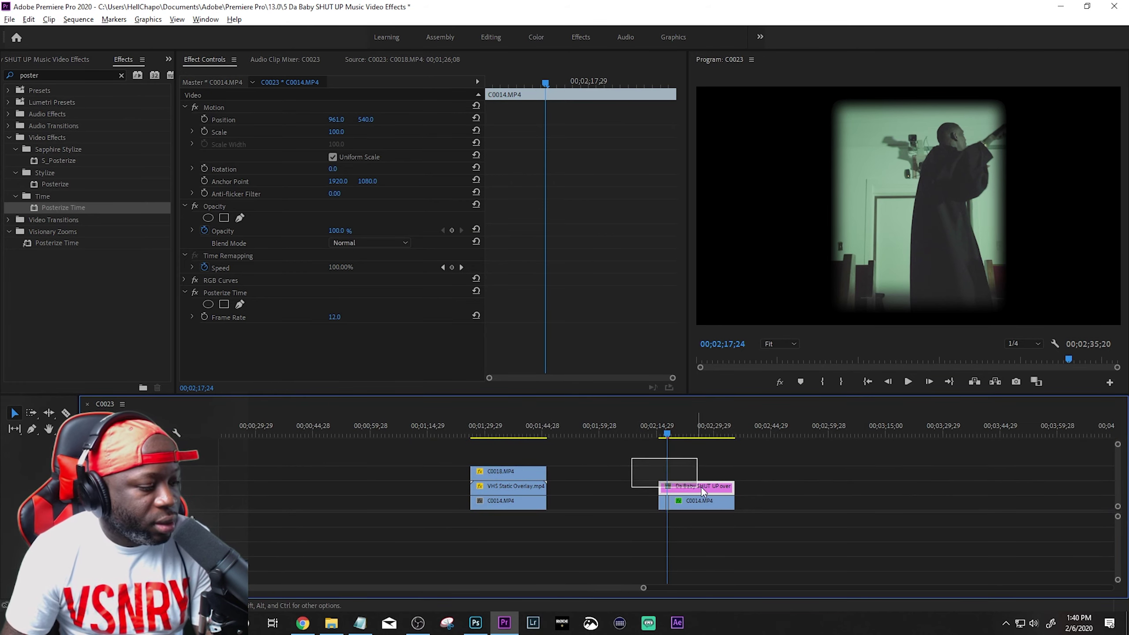
key(Delete)
drag(631, 496, 671, 512)
key(Delete)
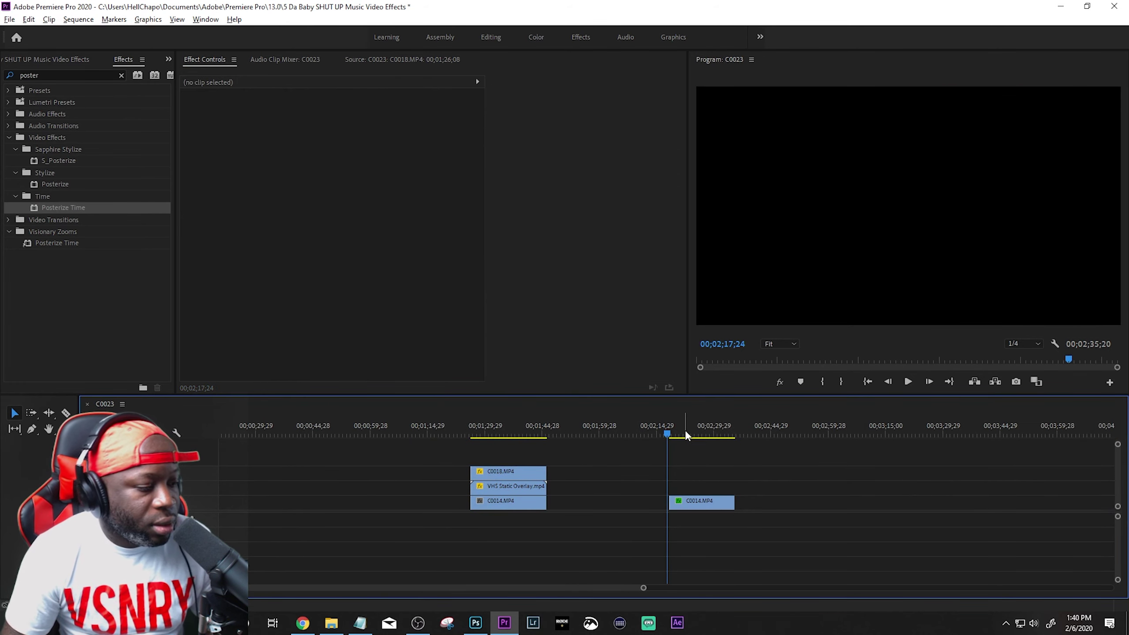
- Check the three-panel shot in the Shut Up music video on YouTube and return to Premiere Pro
click(688, 501)
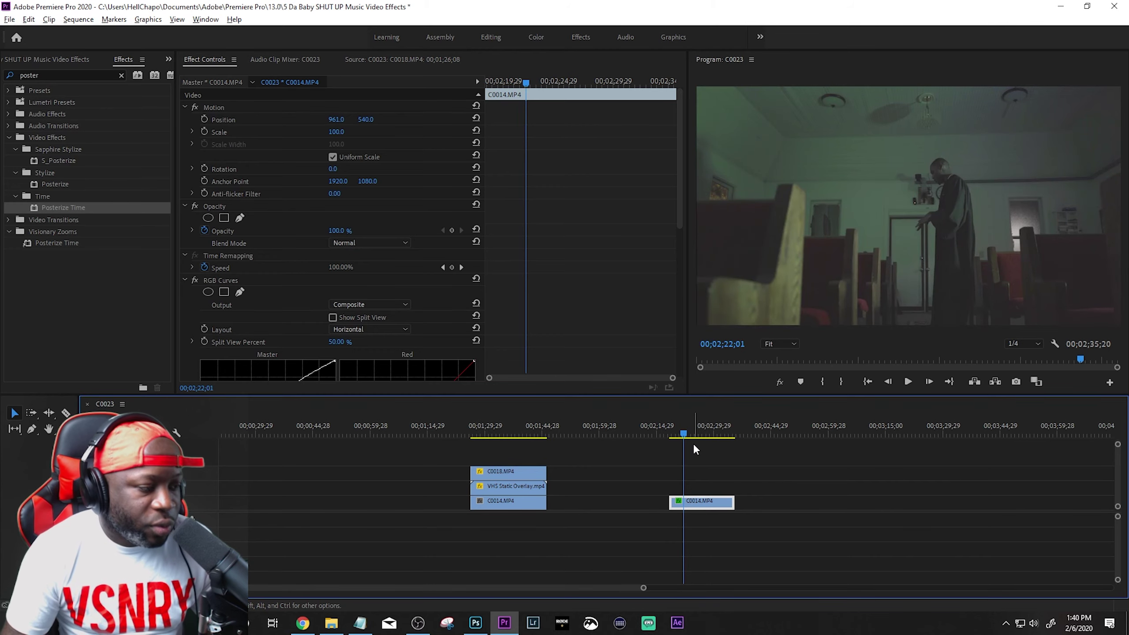
key(alt+Tab)
key(alt+Tab)
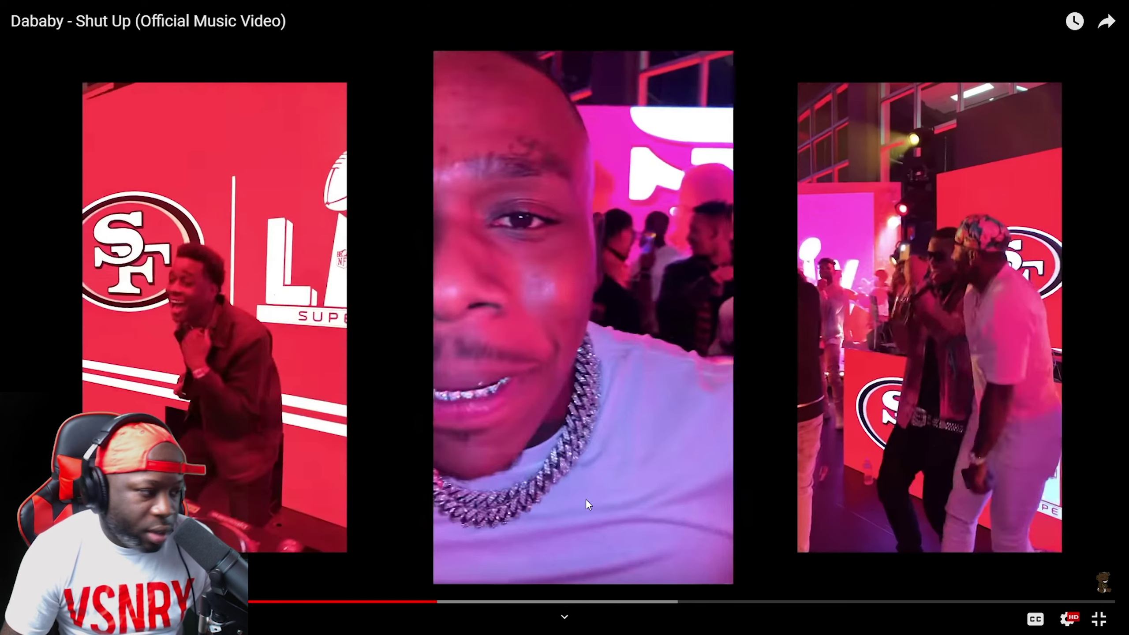
key(alt+Tab)
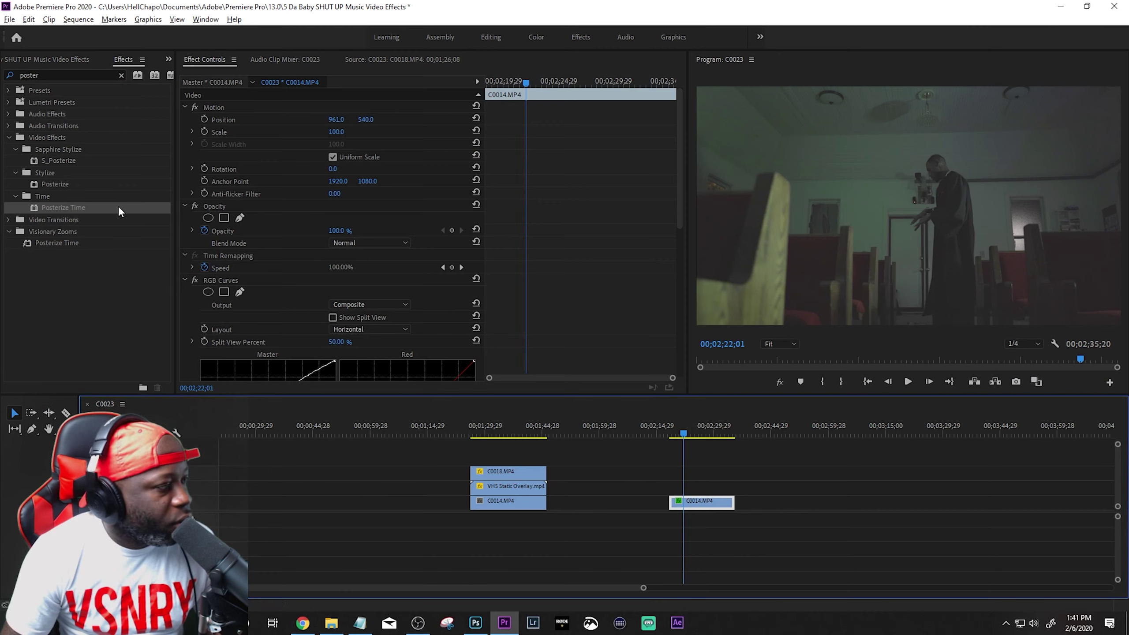
- Add only the video of C0018.MP4 on the track above the remaining C0014.MP4 clip, matching its length
click(45, 60)
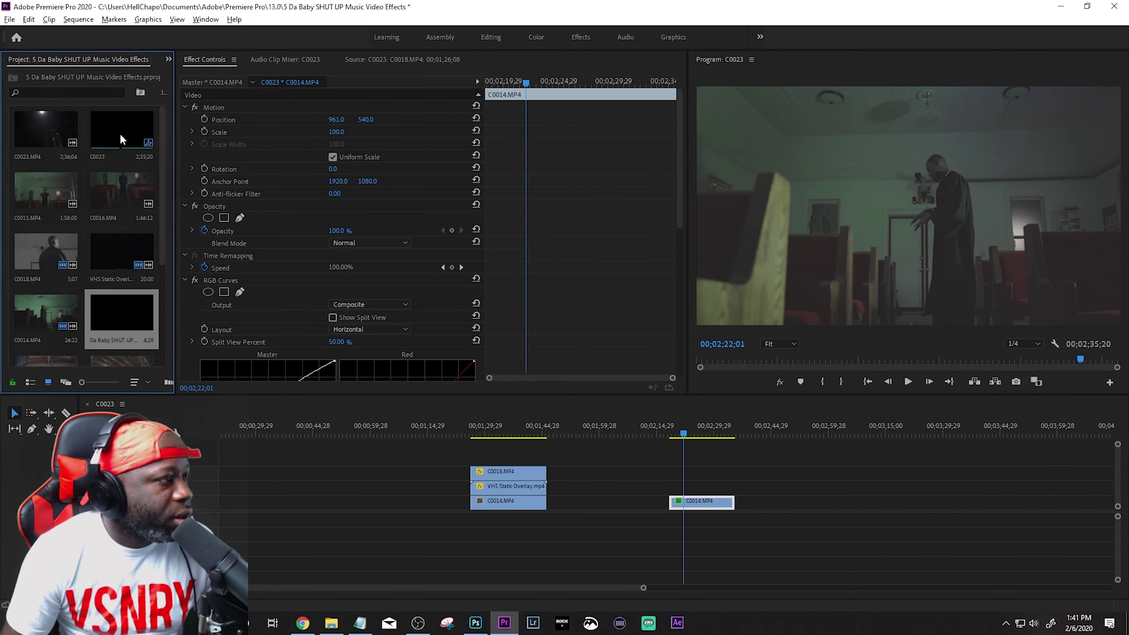
double_click(53, 257)
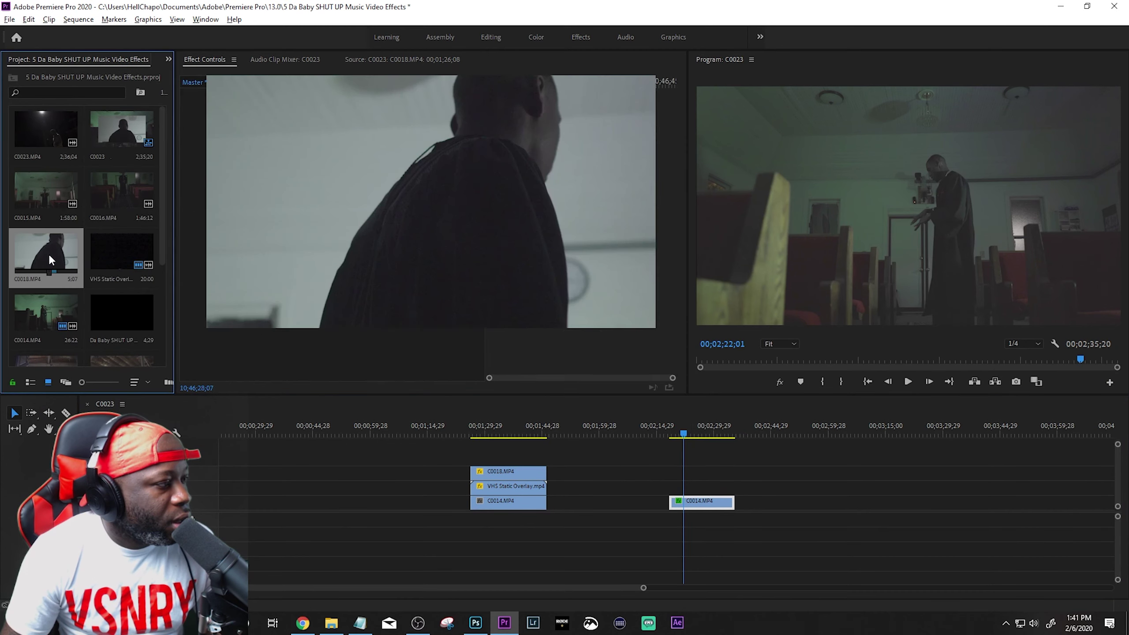
drag(414, 336, 669, 486)
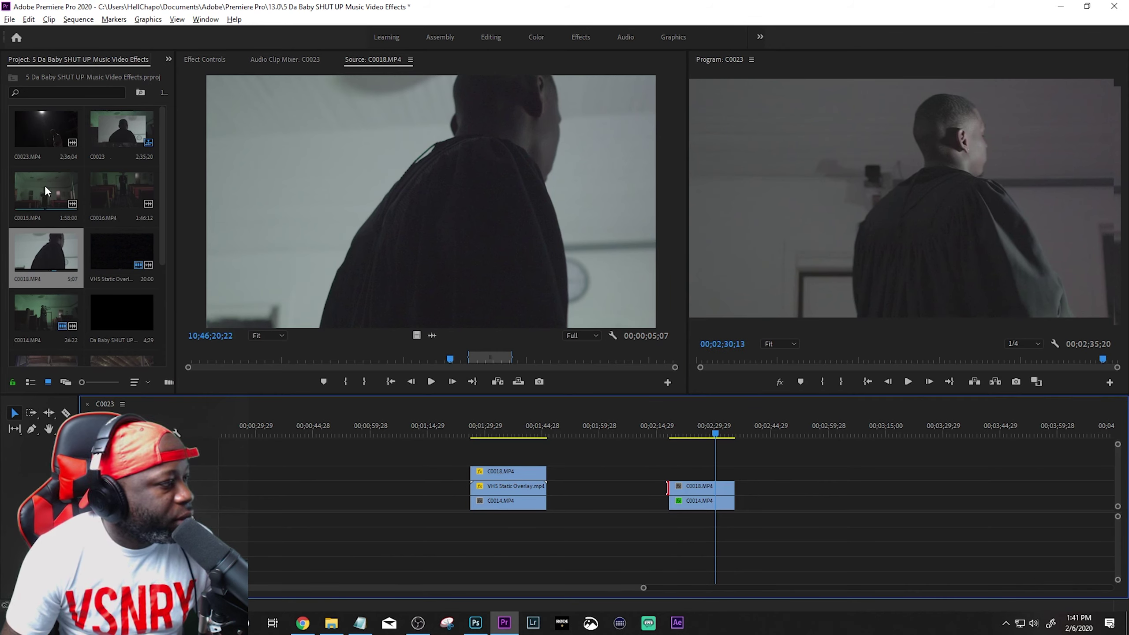
- Mark a section of C0003.MP4 about 16 seconds long and place its video above C0018.MP4, matching the clips' length
scroll(50, 188, down, 1)
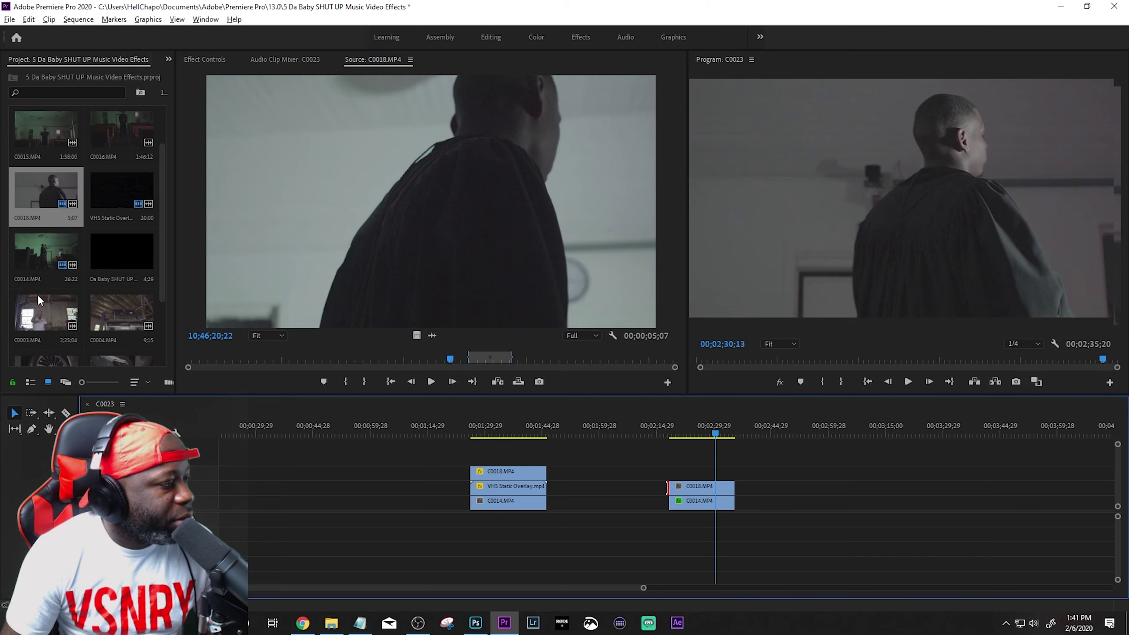
double_click(61, 315)
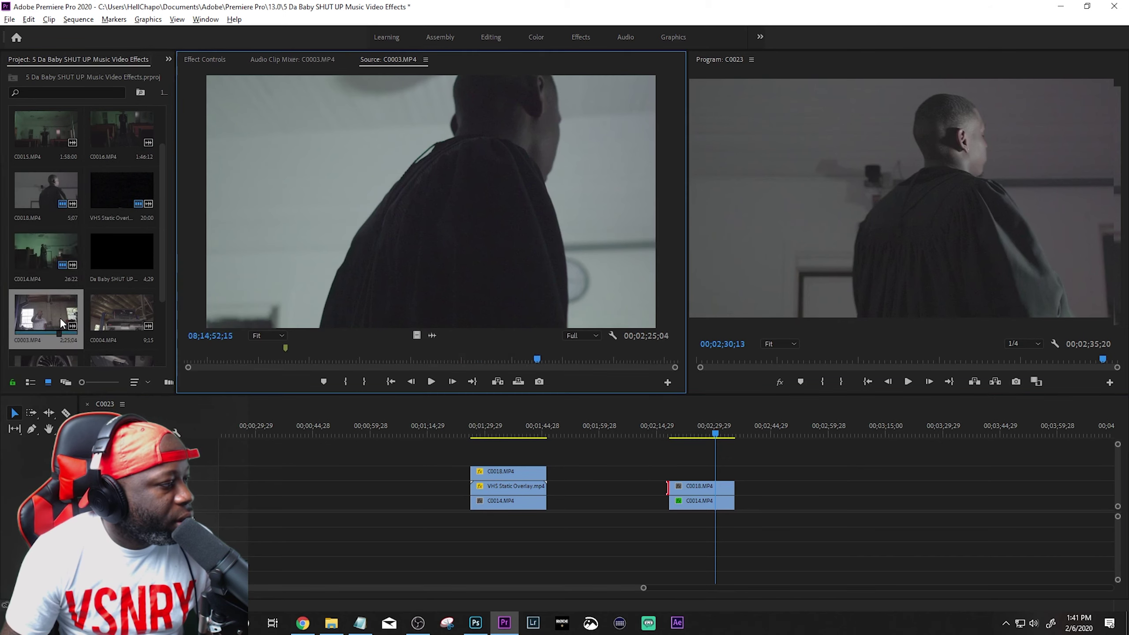
click(379, 359)
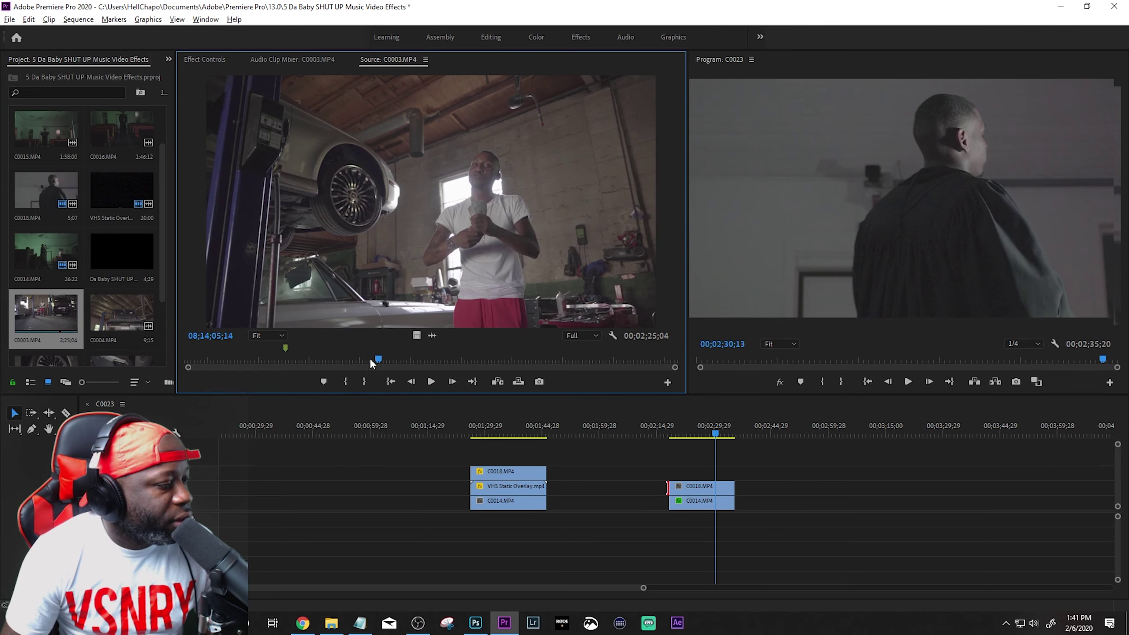
click(435, 361)
click(372, 381)
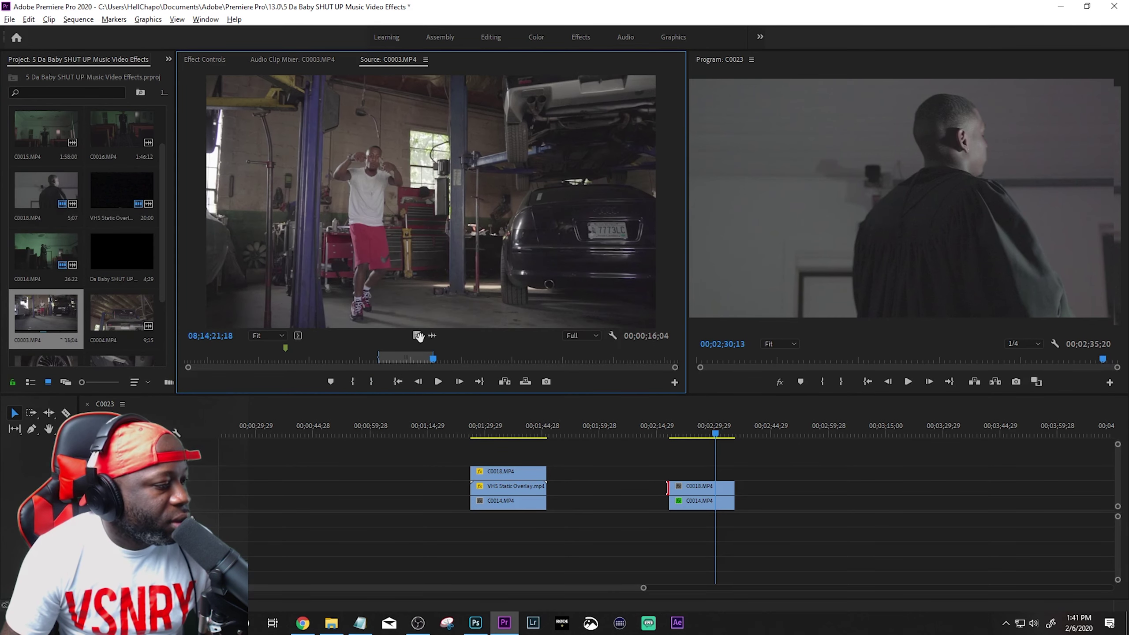
drag(416, 335, 734, 471)
- Lay the dababyshutoverlay2 PNG over the three stacked clips for their full length and play back part of the result
click(682, 435)
click(680, 500)
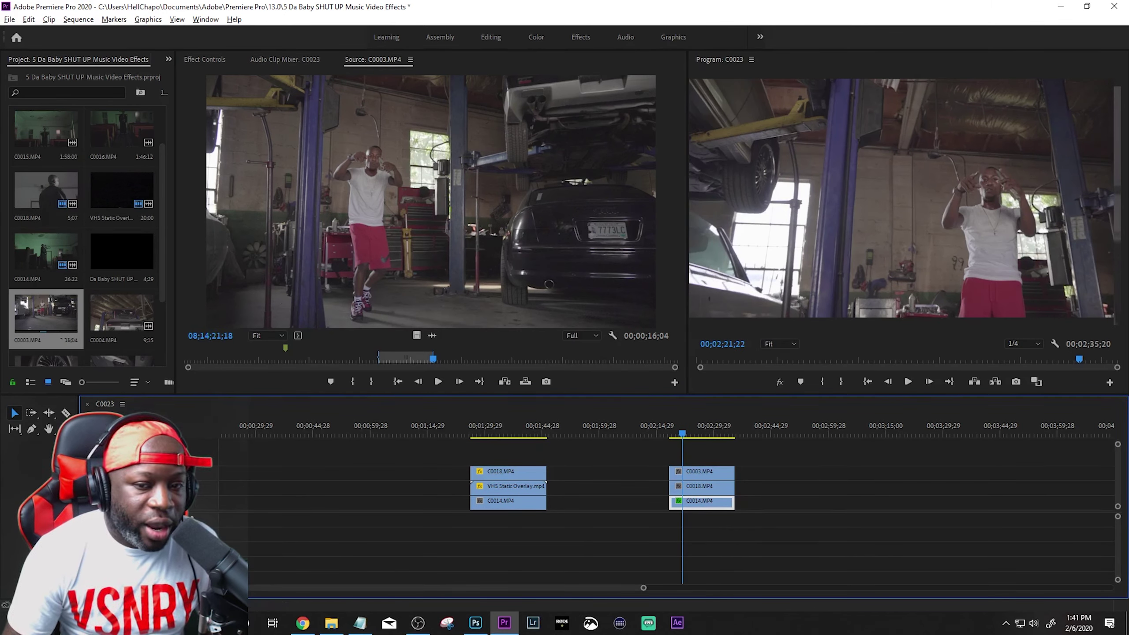
mouse_move(439, 316)
mouse_down()
mouse_move(112, 272)
mouse_move(678, 458)
mouse_move(746, 463)
mouse_move(736, 461)
mouse_up()
click(695, 432)
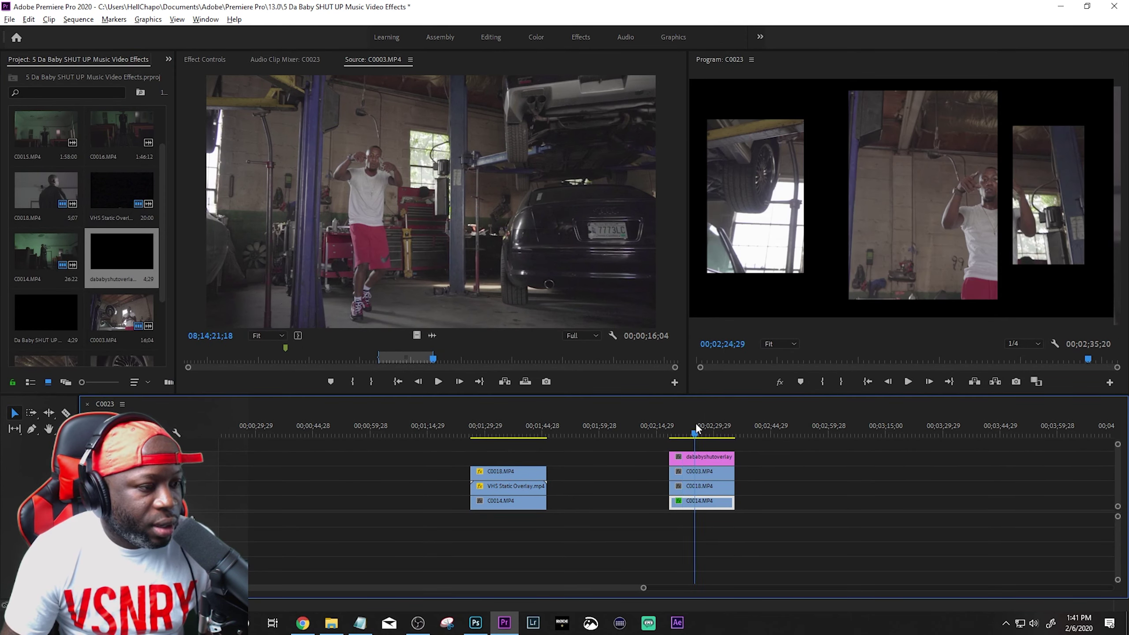
key(space)
key(space)
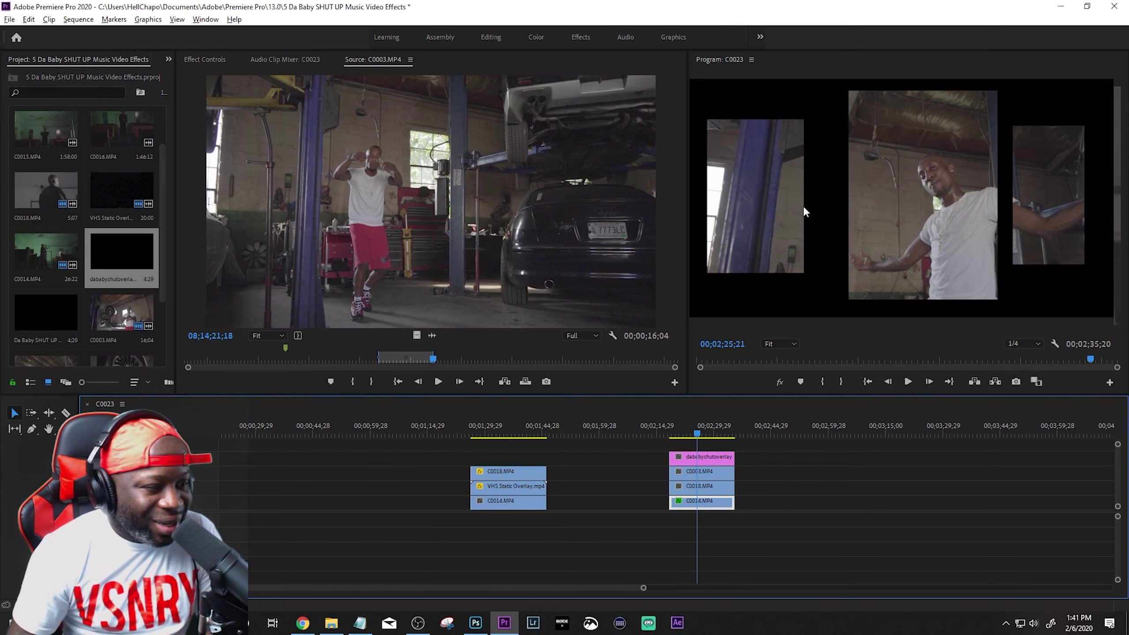
- Find the Crop effect and apply it to the C0003.MP4 clip under the three-panel overlay
click(702, 473)
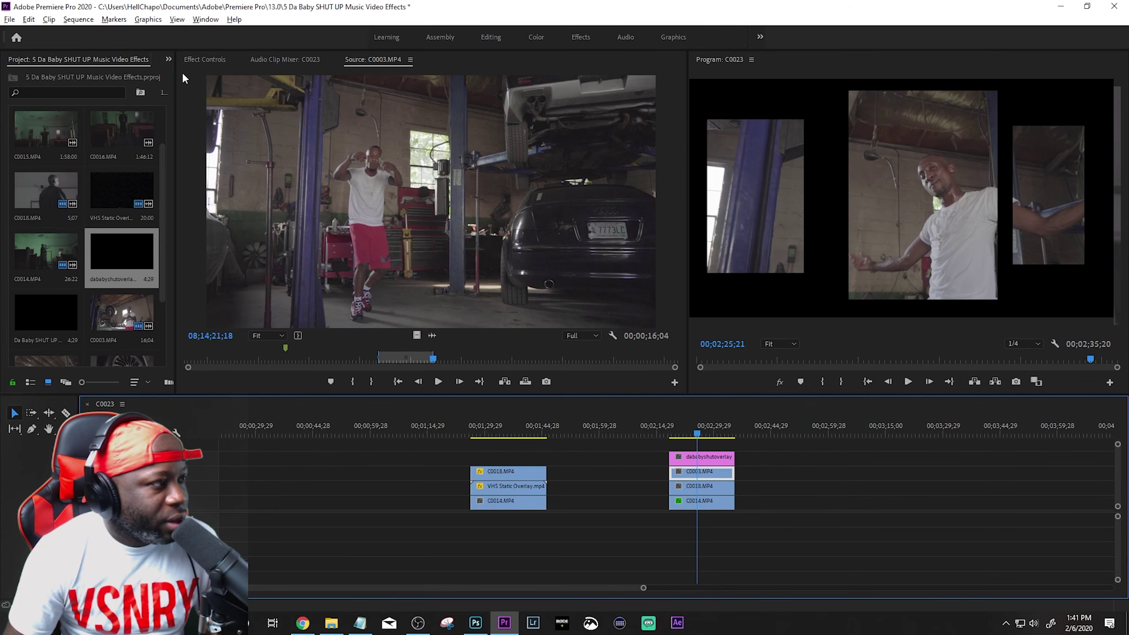
click(205, 59)
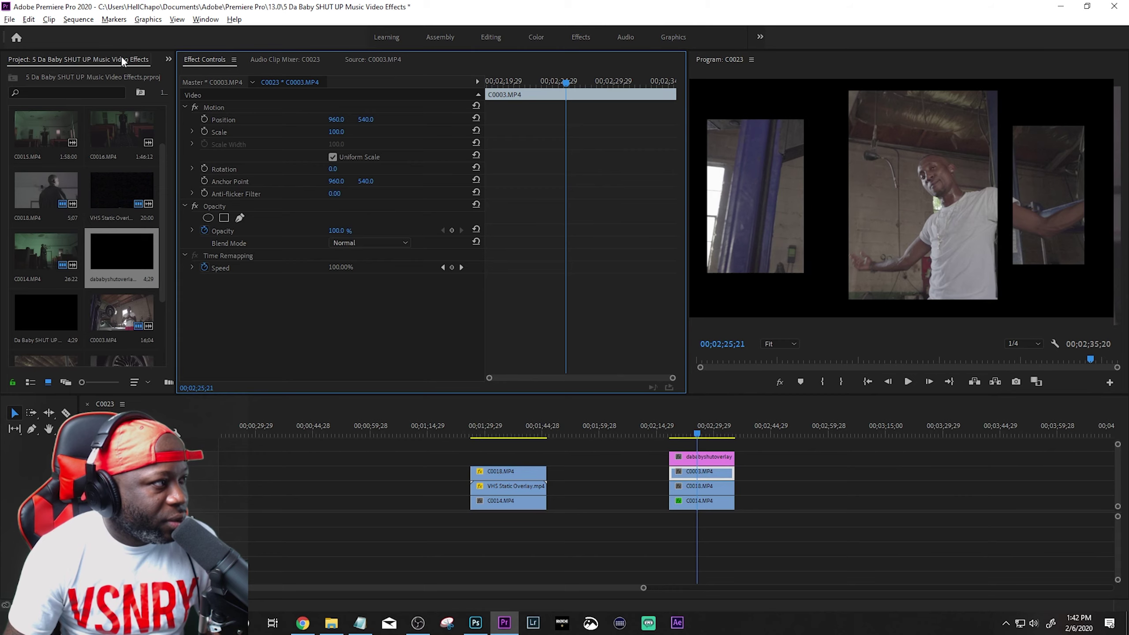
key(shift+7)
text(crop)
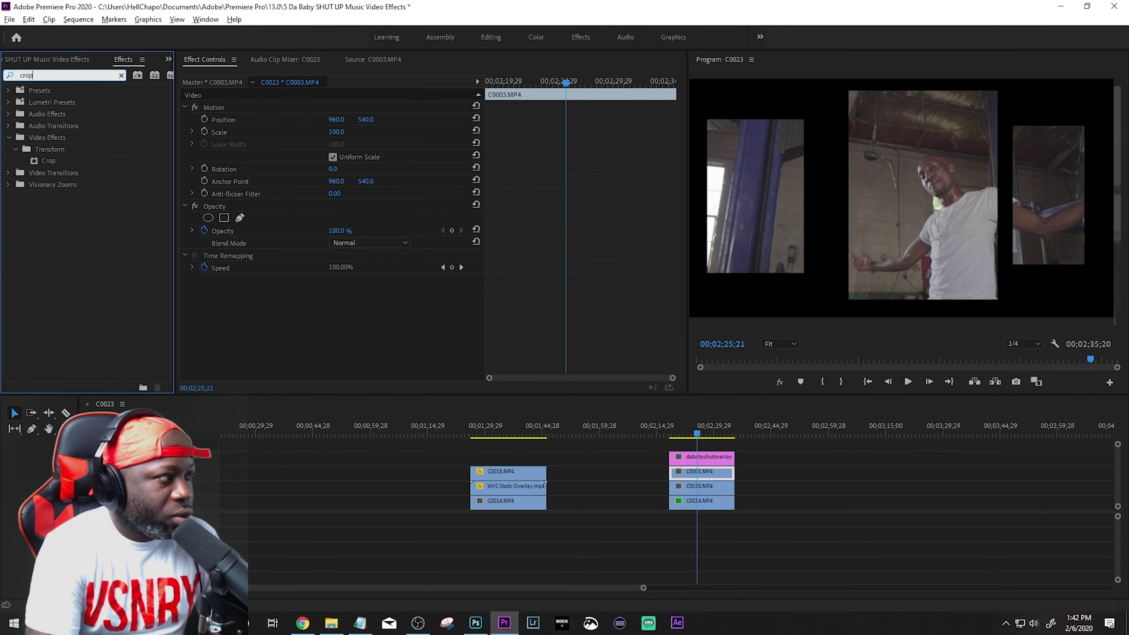
drag(31, 166, 692, 477)
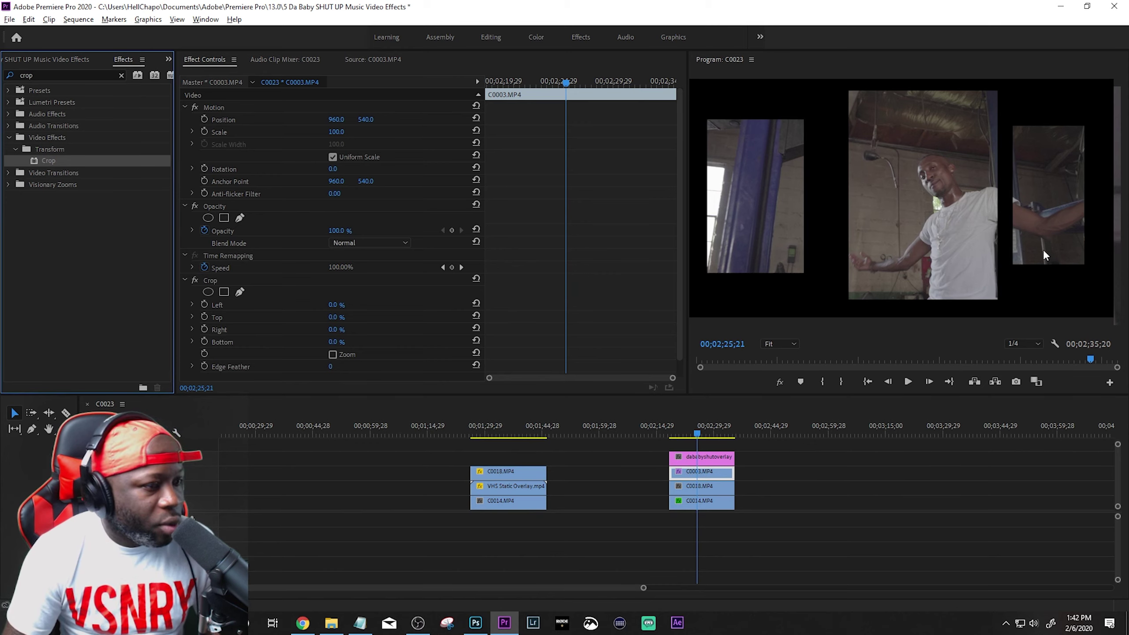
- Move C0003.MP4 into the right panel with a horizontal position of 1410 and crop 50% off its left side
drag(337, 119, 537, 119)
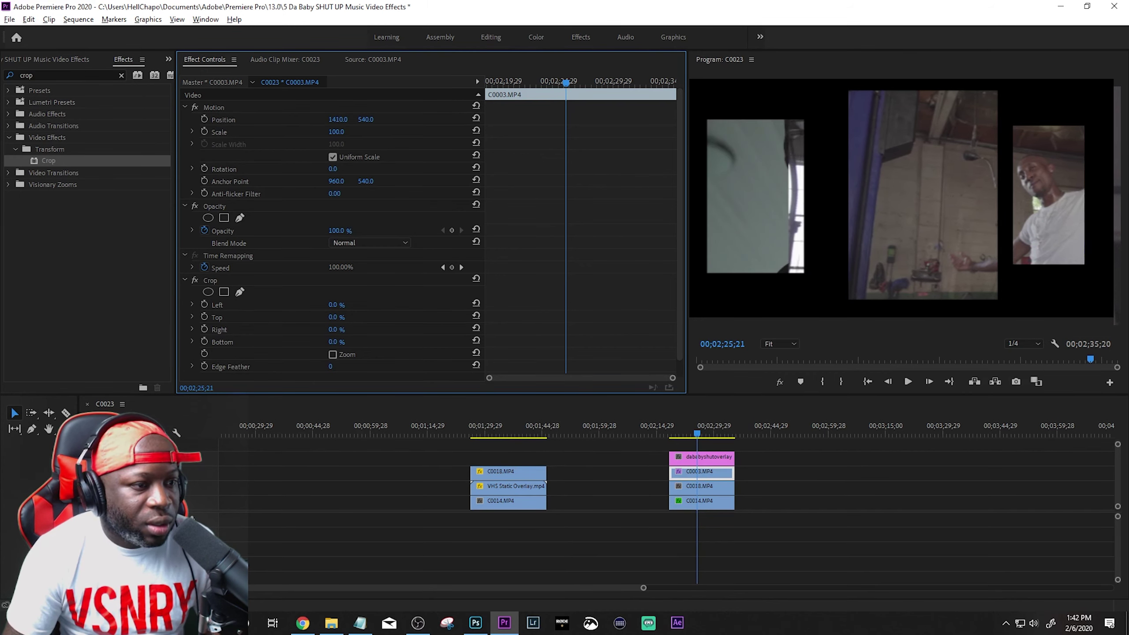
drag(339, 305, 361, 305)
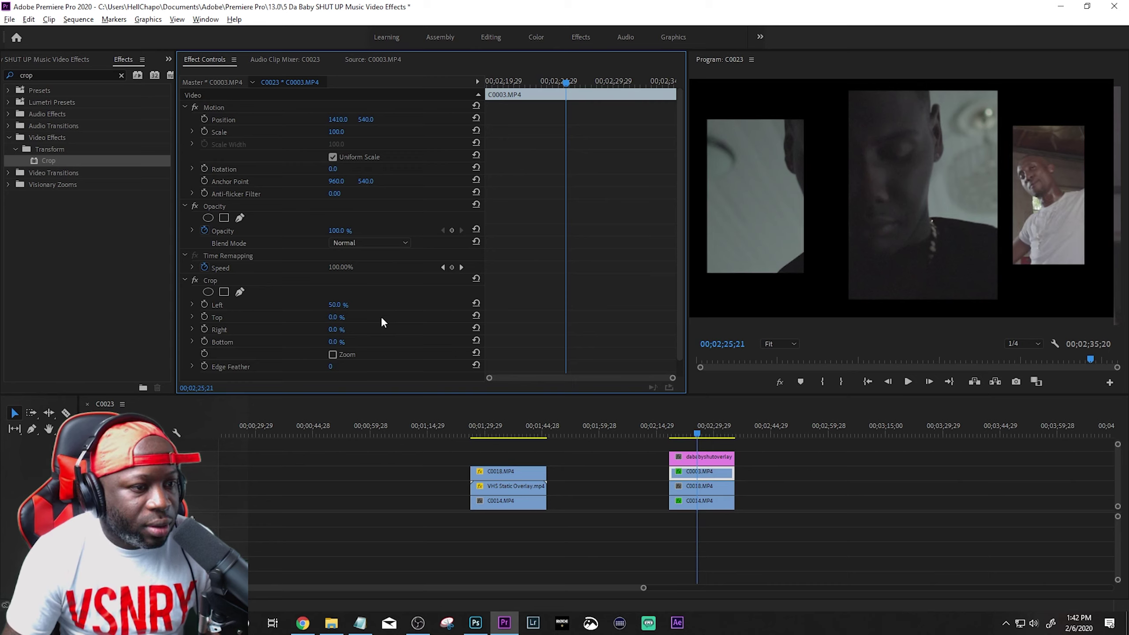
key(space)
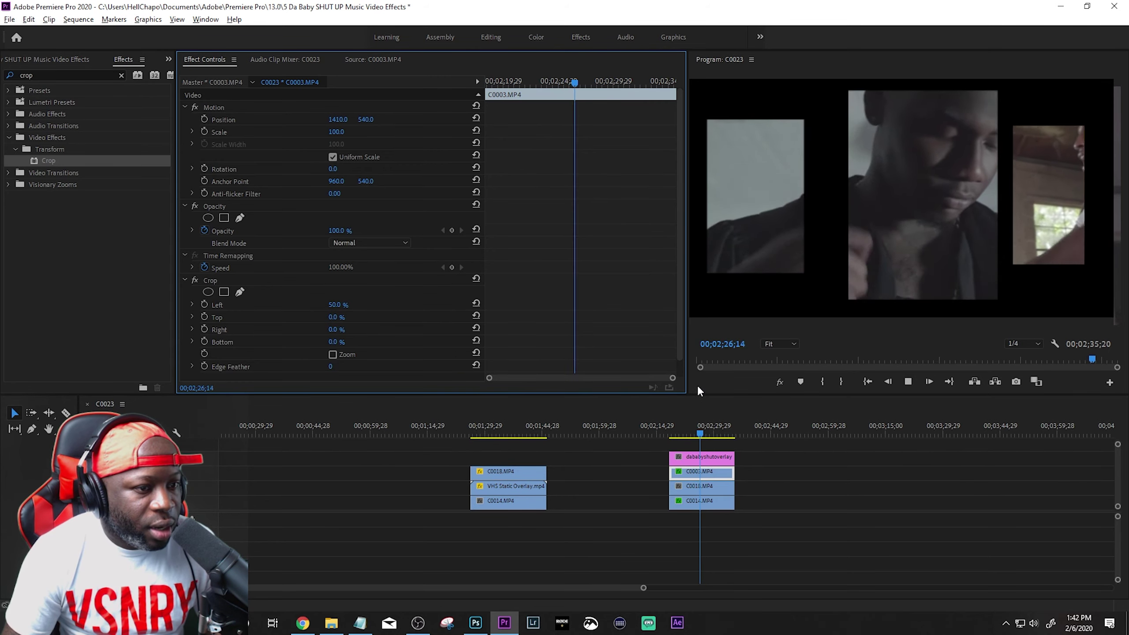
key(space)
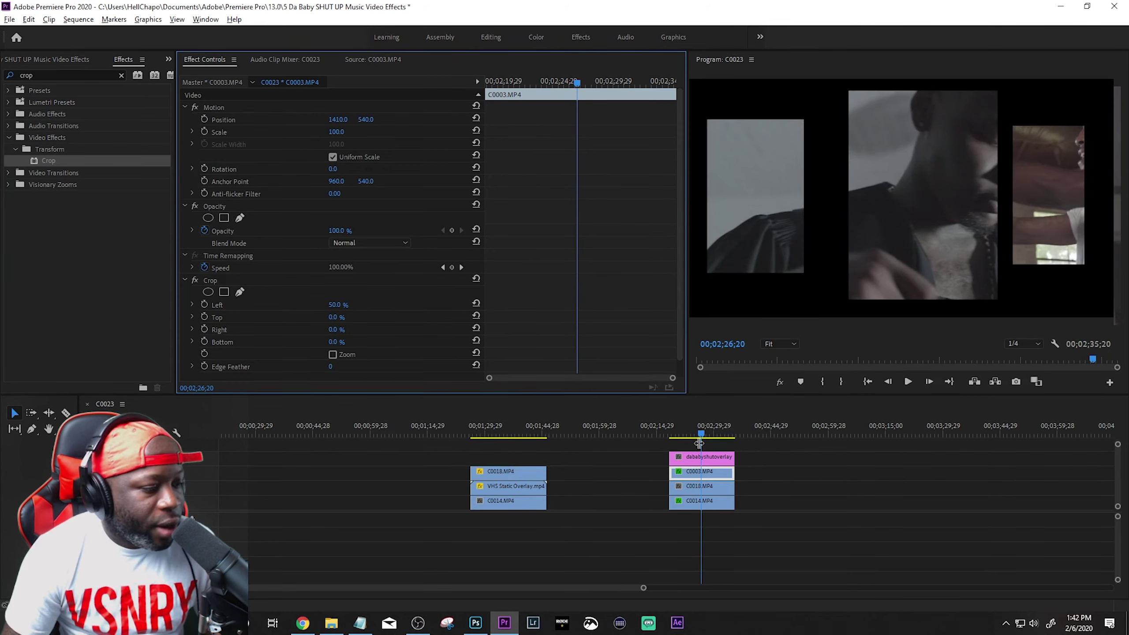
- Set C0018.MP4's horizontal position to 697 to frame the performer in the middle panel, and apply Crop to the clip
click(693, 486)
mouse_move(335, 121)
mouse_down()
mouse_move(314, 120)
mouse_move(353, 121)
mouse_up()
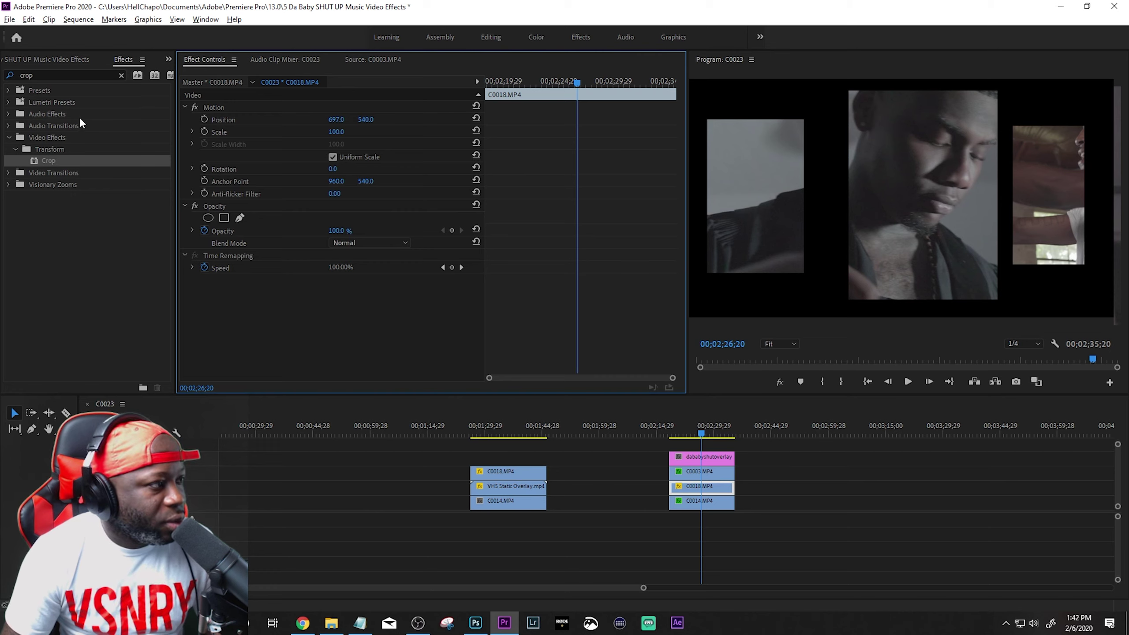
drag(27, 161, 696, 489)
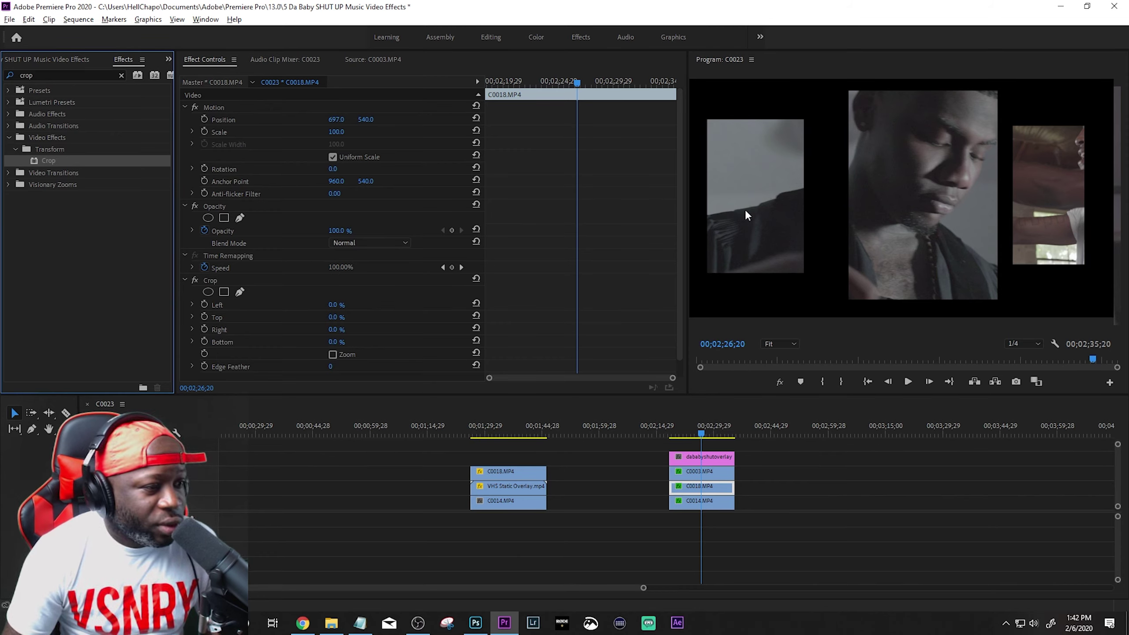
- Crop 45% off the left side of C0018.MP4, leaving its top uncropped, and play back the three panels
click(344, 321)
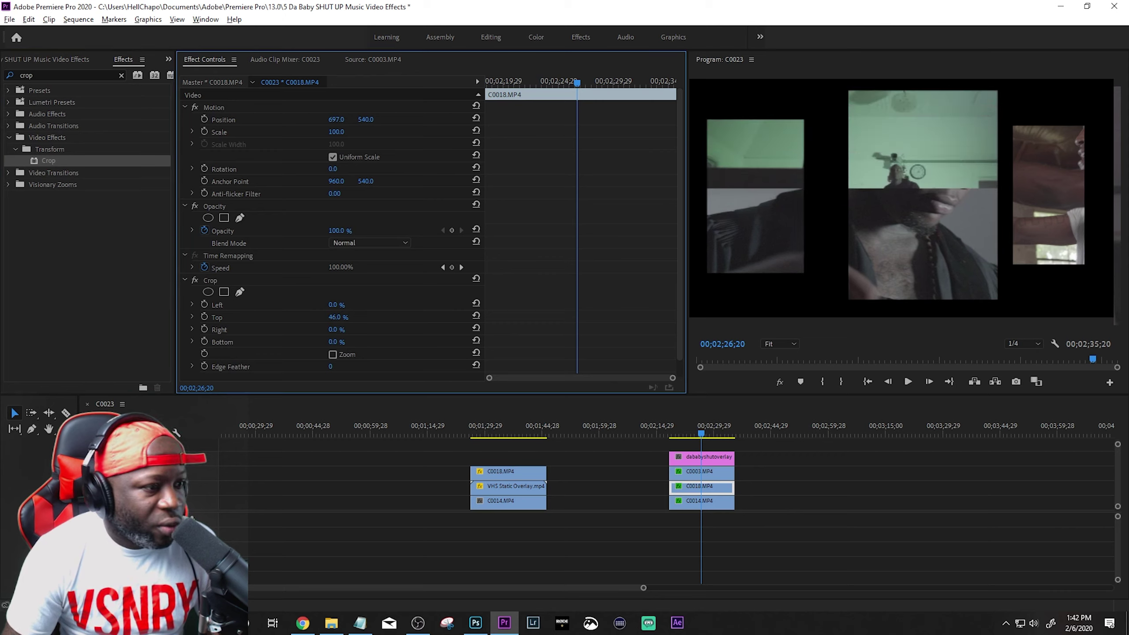
click(337, 305)
text(48)
key(Return)
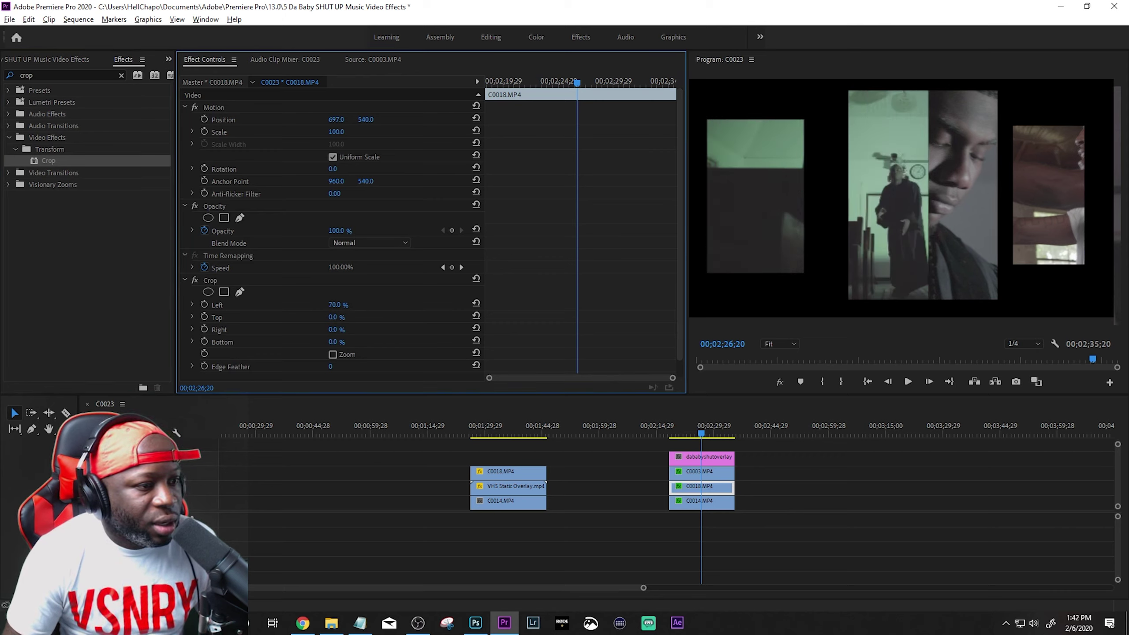
drag(336, 305, 331, 305)
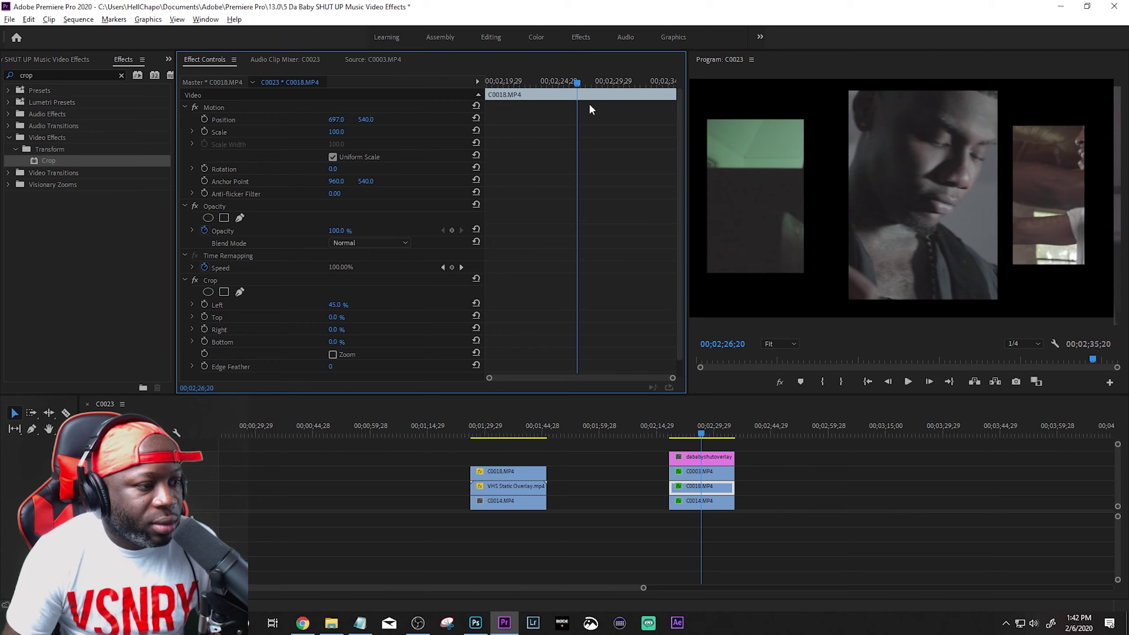
key(space)
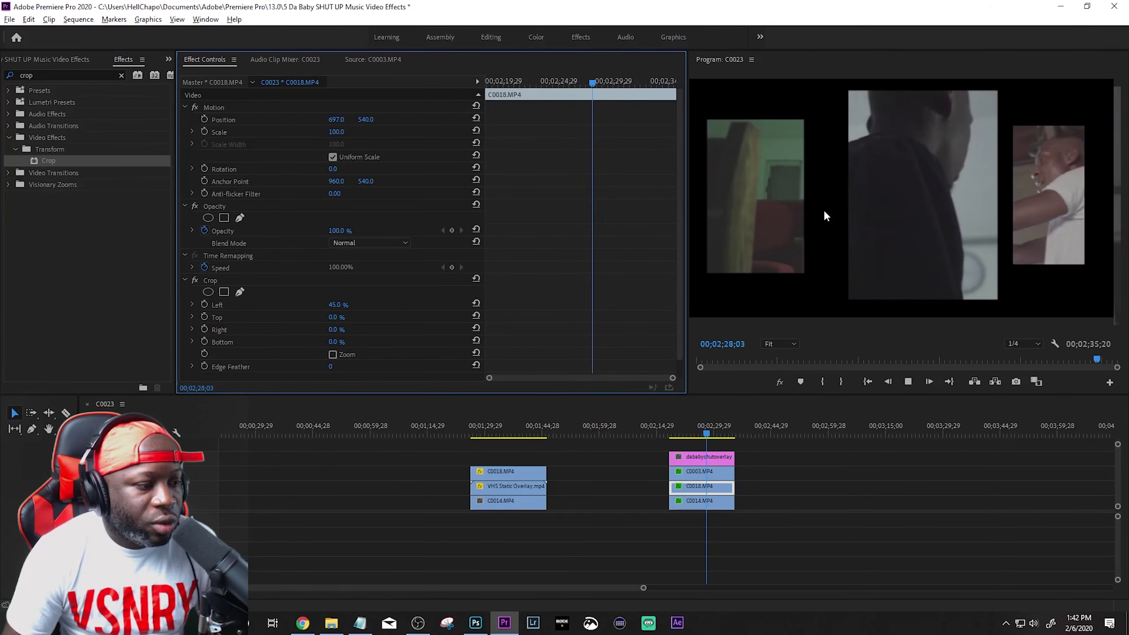
key(space)
- Frame the performer of C0014.MP4 in the left panel with position 134, 636 and scale 89, and preview the three-panel effect
click(676, 430)
click(696, 501)
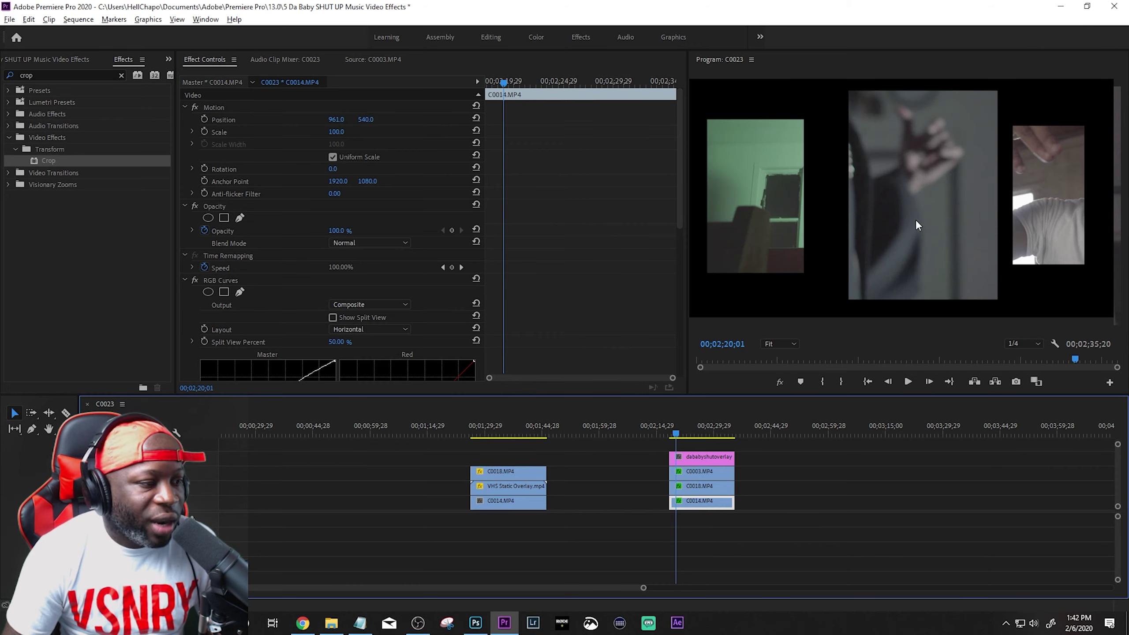
mouse_move(336, 119)
mouse_down()
mouse_move(214, 119)
mouse_move(409, 119)
mouse_move(337, 131)
mouse_up()
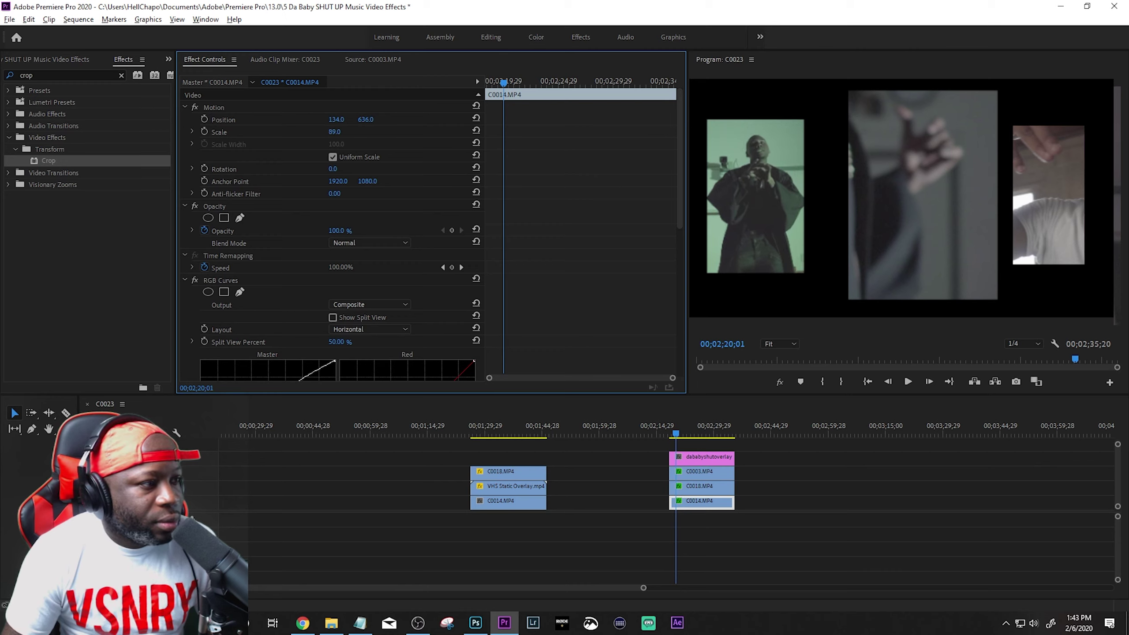
click(702, 471)
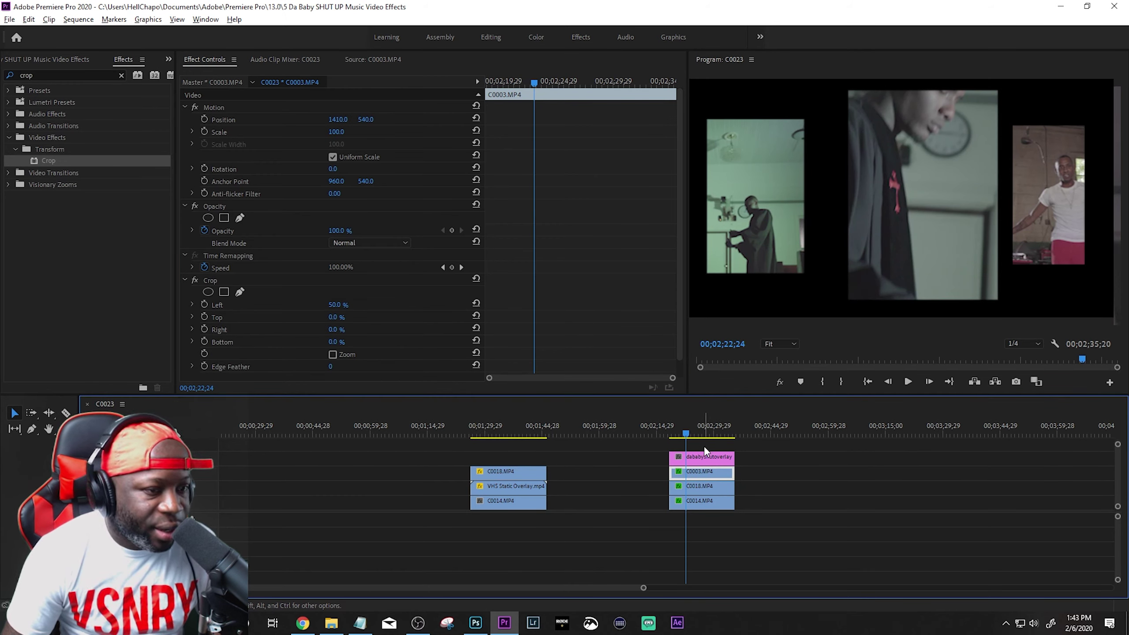
key(space)
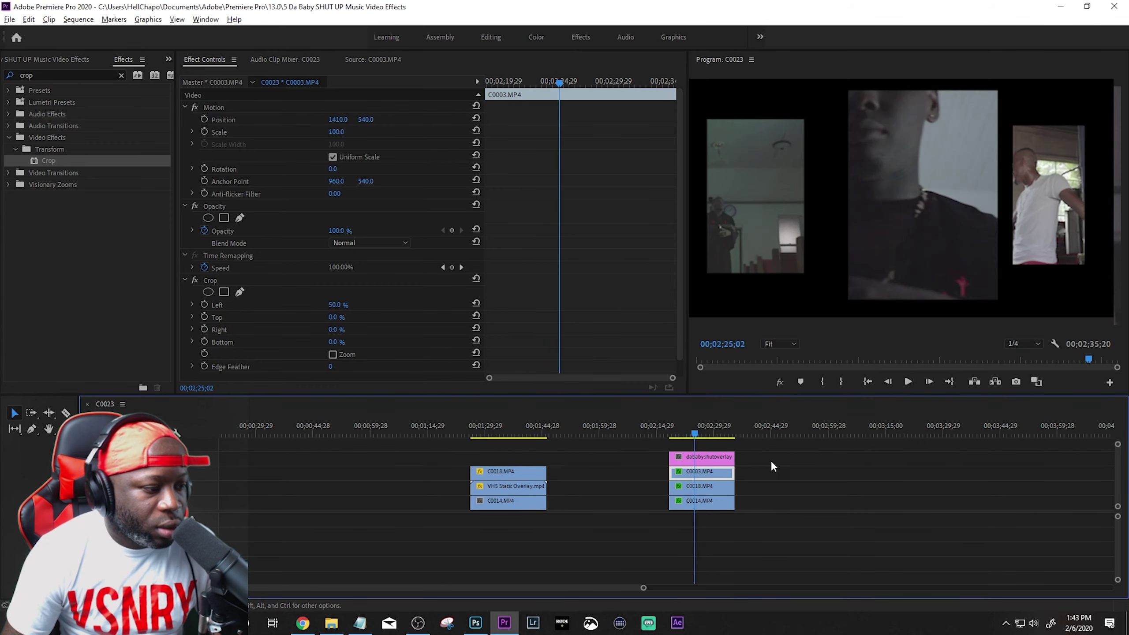
- Play back the finished three-panel effect from earlier in the clip stack
click(694, 427)
click(688, 431)
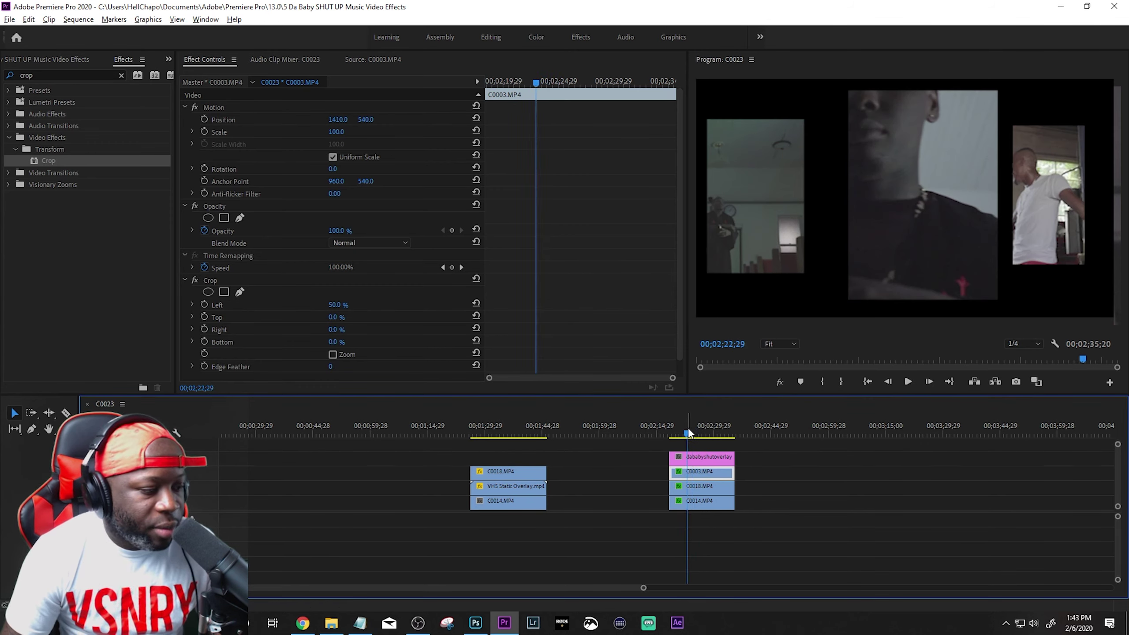
key(space)
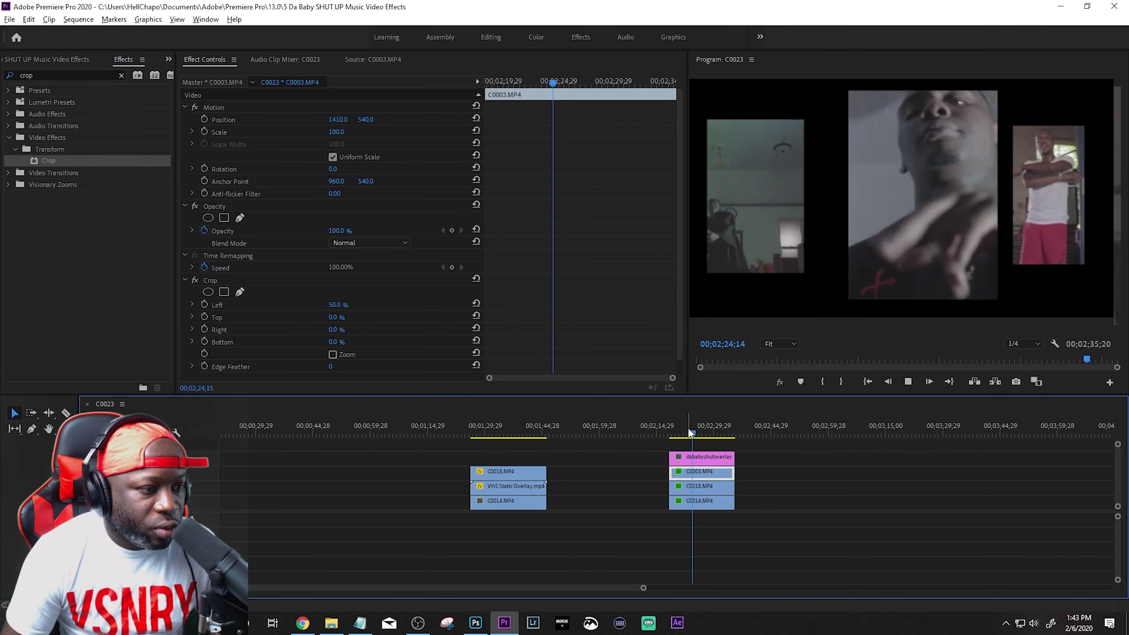
key(space)
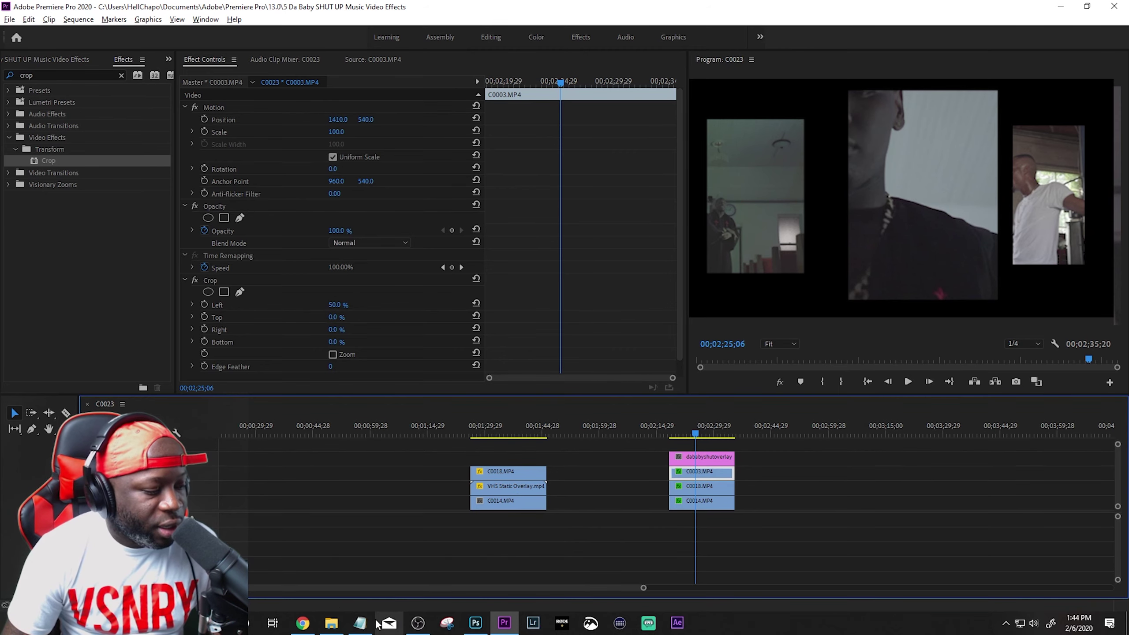
- Switch to the DaBaby Shut Up video in the browser and find the slanted picture-in-picture shot around 2:01
mouse_move(316, 626)
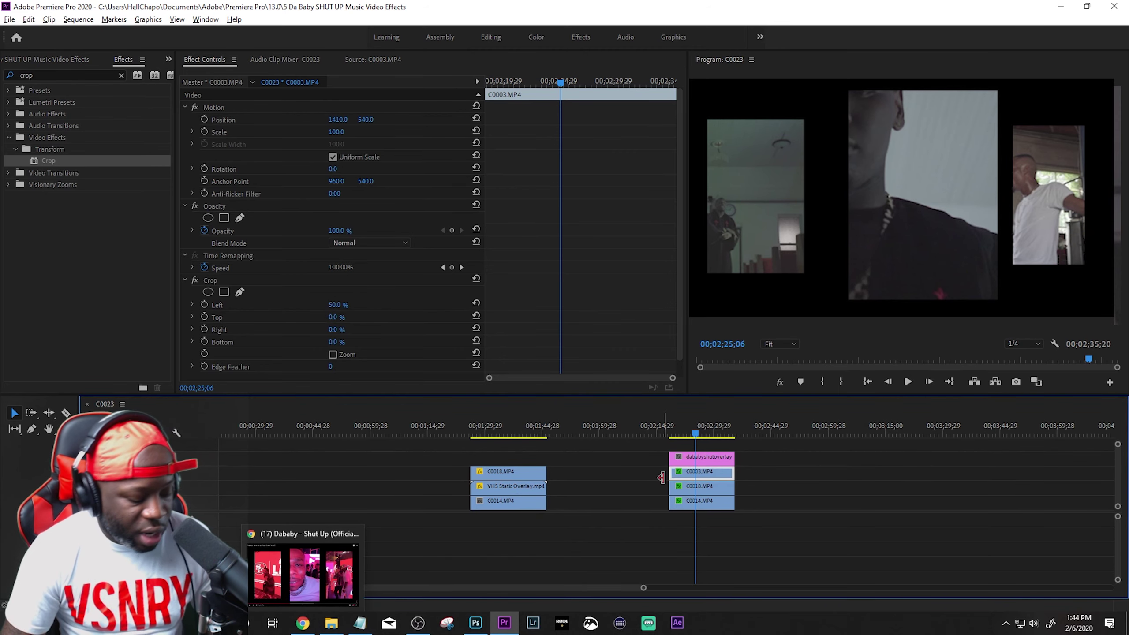
key(alt+Tab)
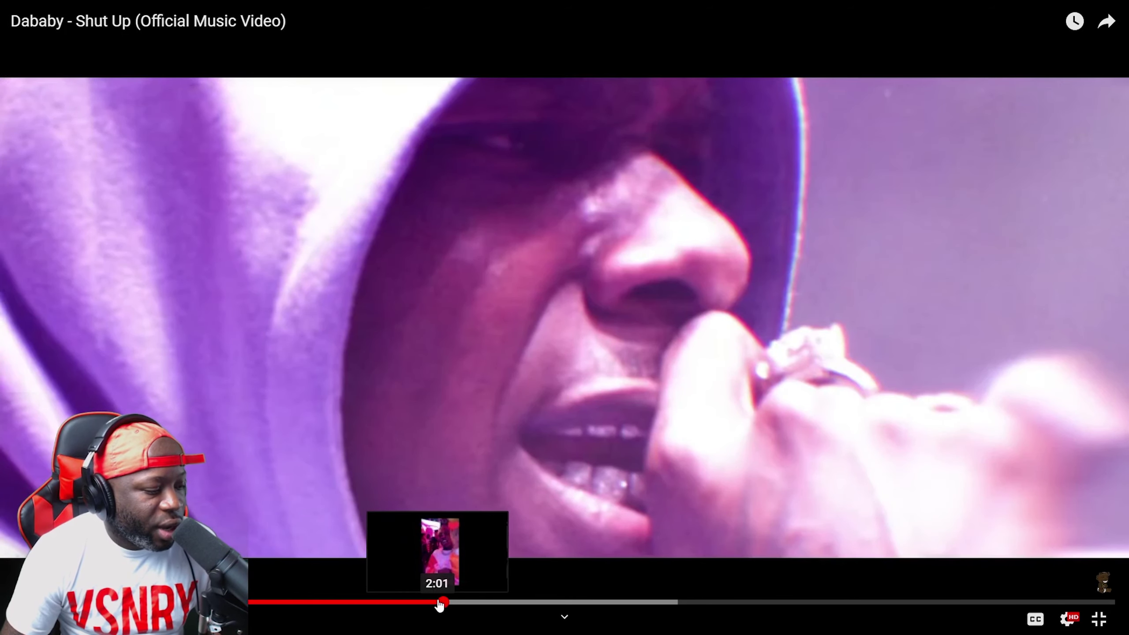
click(435, 603)
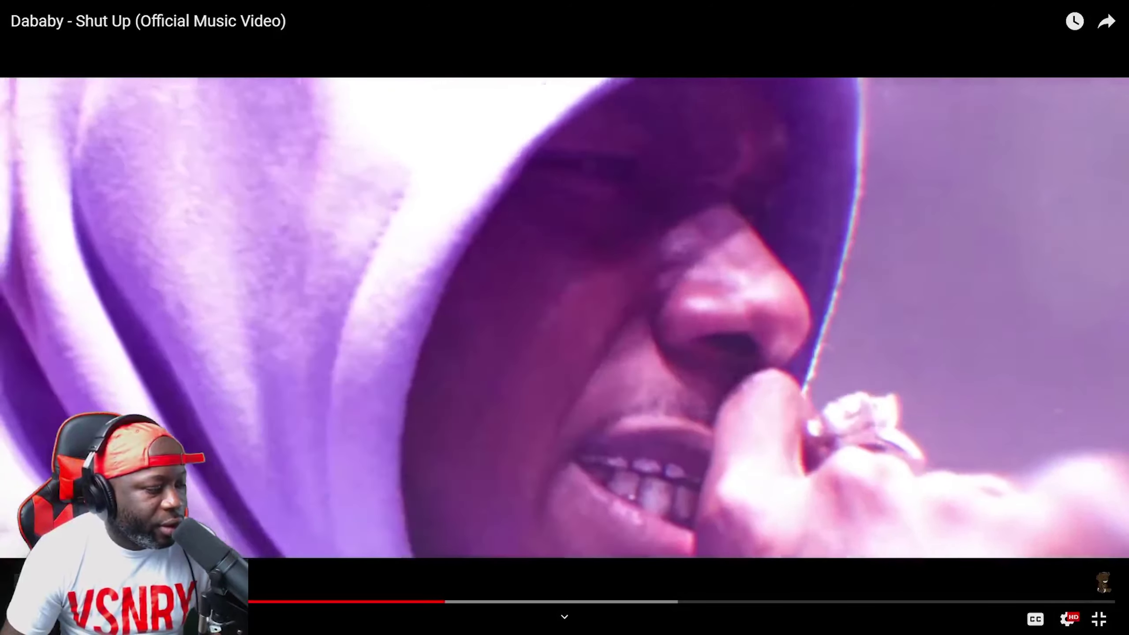
click(431, 603)
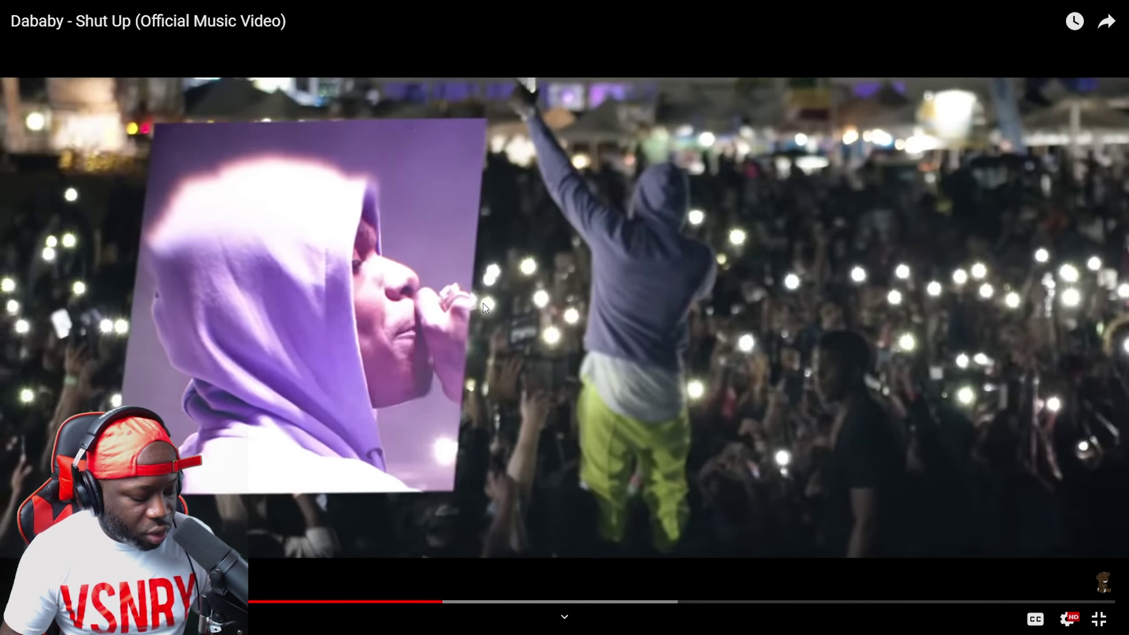
- Return to Premiere Pro and delete the three-panel overlay with its three clips from the timeline
key(alt+Tab)
key(alt+Tab)
key(alt+Tab)
key(alt+Tab)
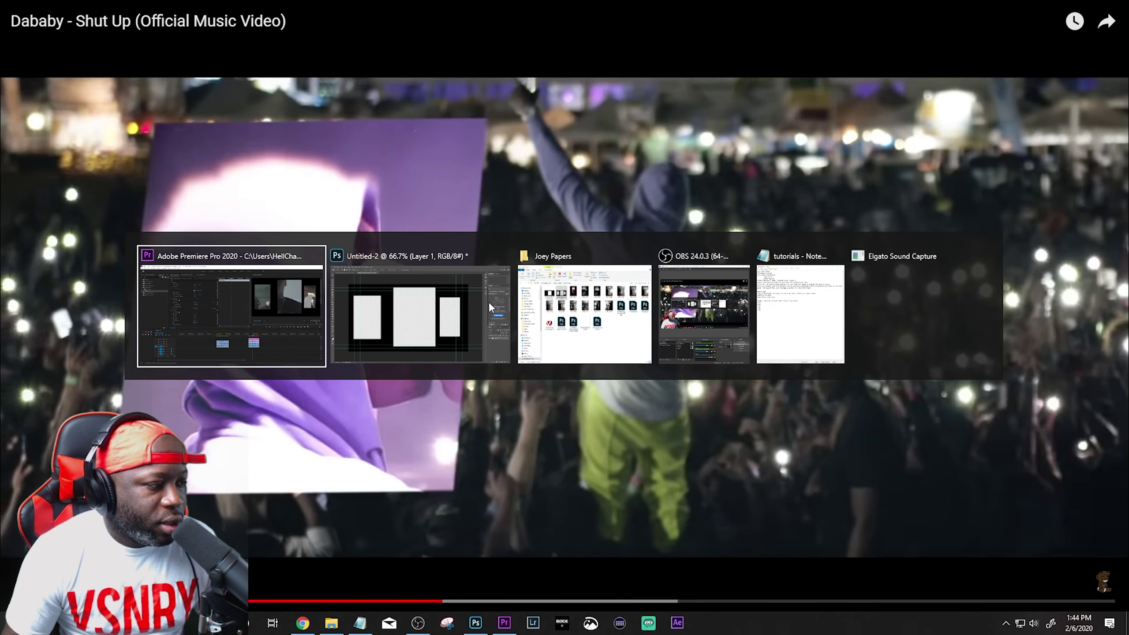
key(alt+Tab)
key(alt+Tab)
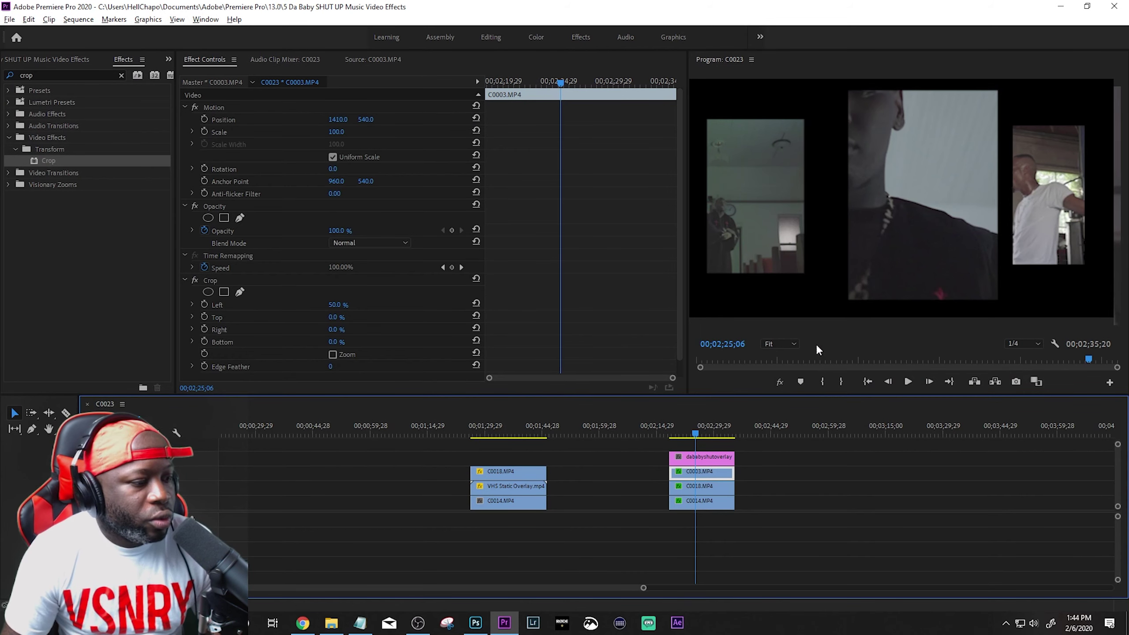
mouse_move(808, 466)
mouse_down()
mouse_move(669, 496)
mouse_move(655, 514)
mouse_move(783, 446)
mouse_up()
key(Delete)
key(Delete)
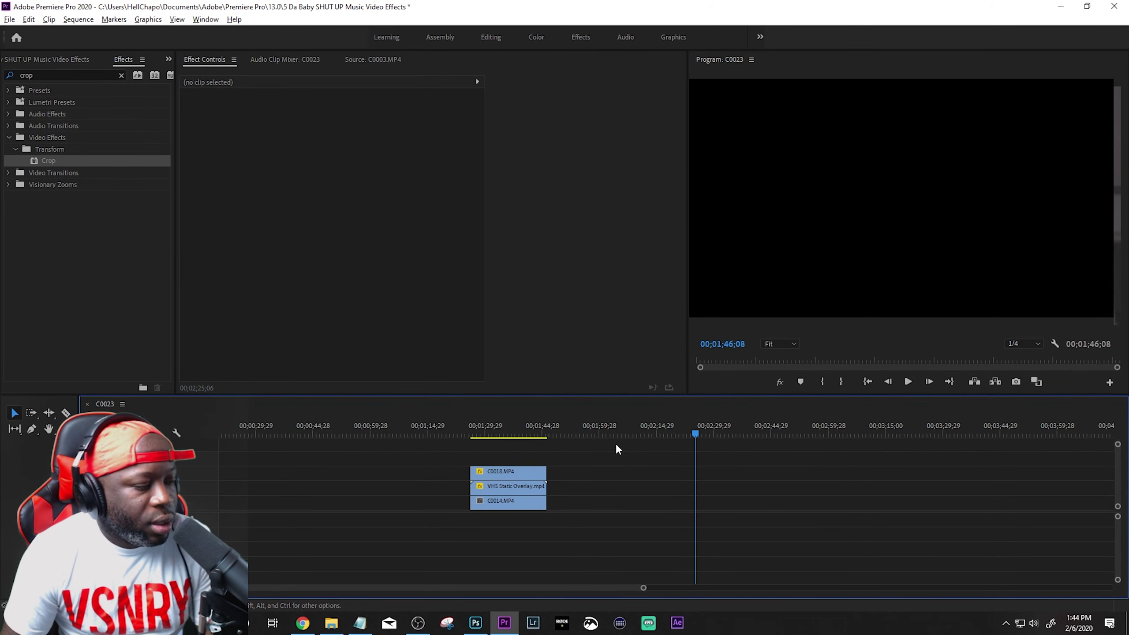
- Place only the video of C0018.MP4 on the lowest video track around 2:20 and play it back
click(39, 60)
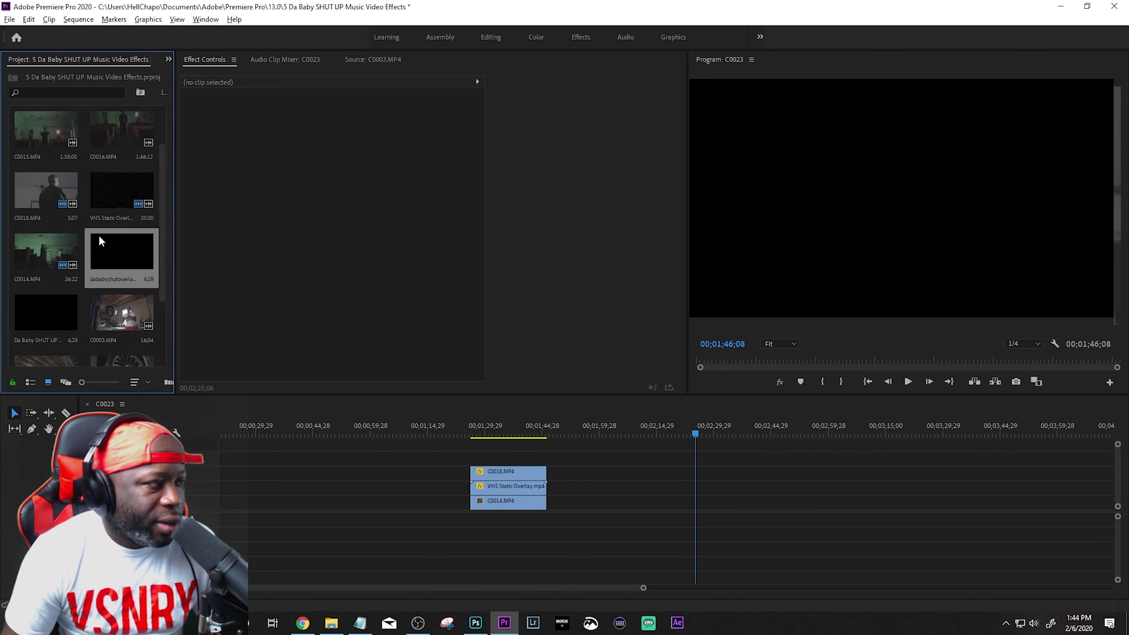
double_click(38, 204)
drag(411, 335, 697, 503)
key(space)
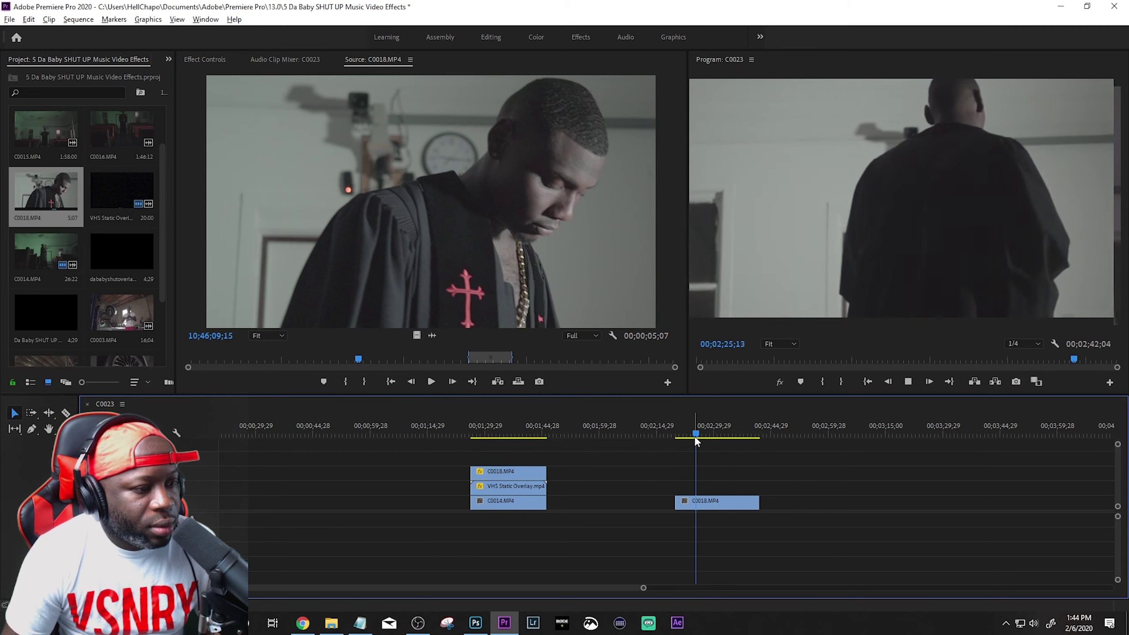
key(space)
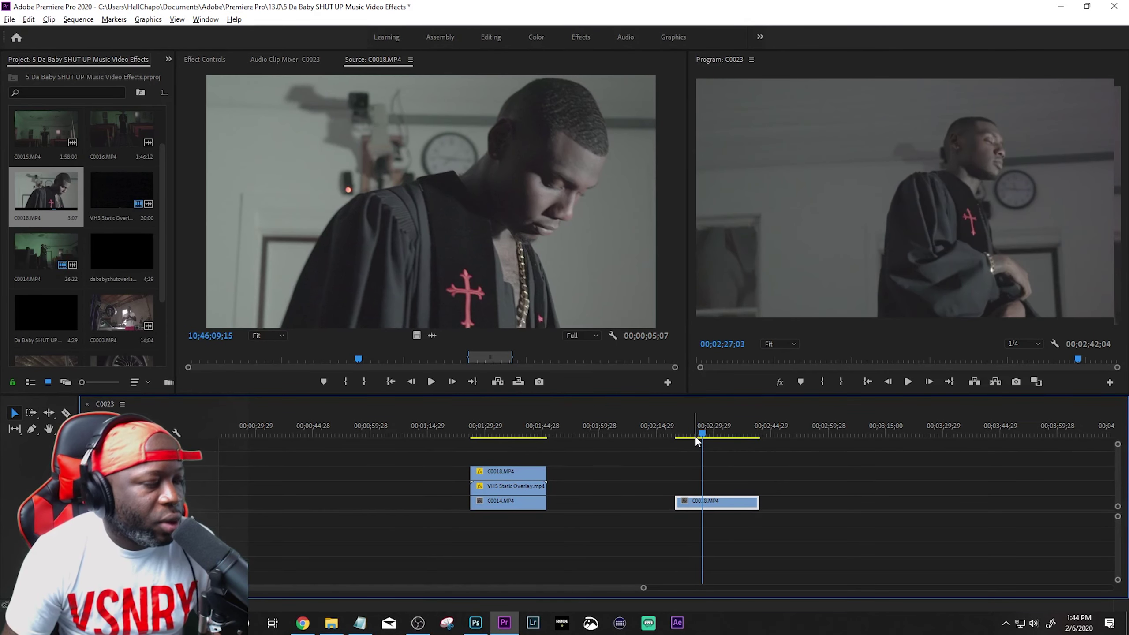
- Mark a short range of C0016.MP4 and place its video on the lowest track, with C0018.MP4 moved two tracks above it
click(120, 123)
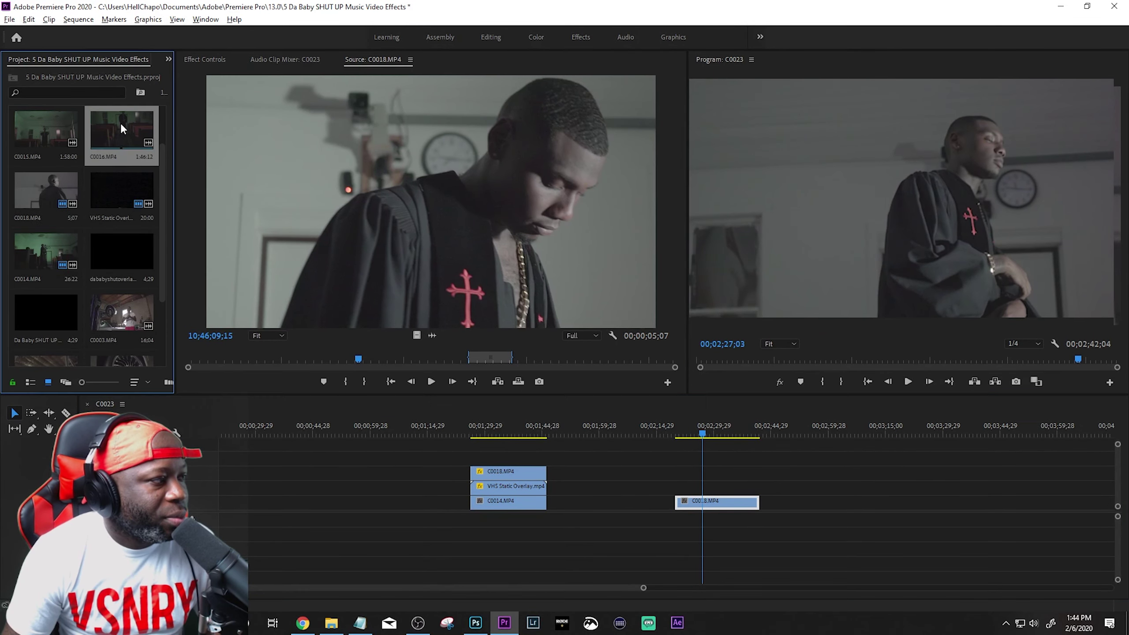
scroll(95, 155, up, 1)
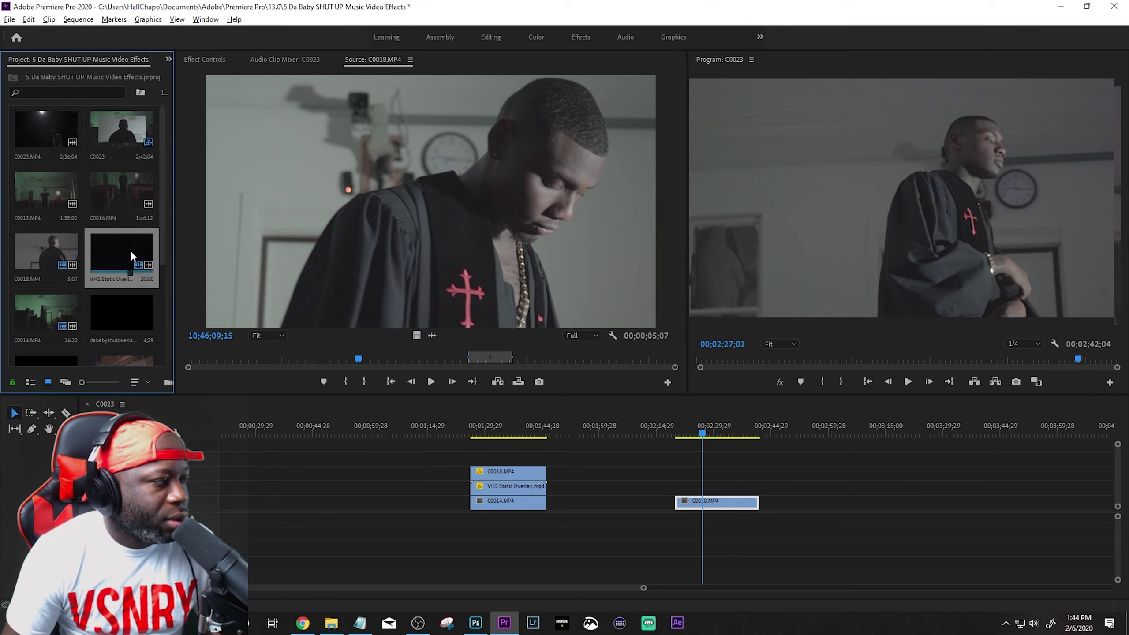
drag(120, 189, 384, 306)
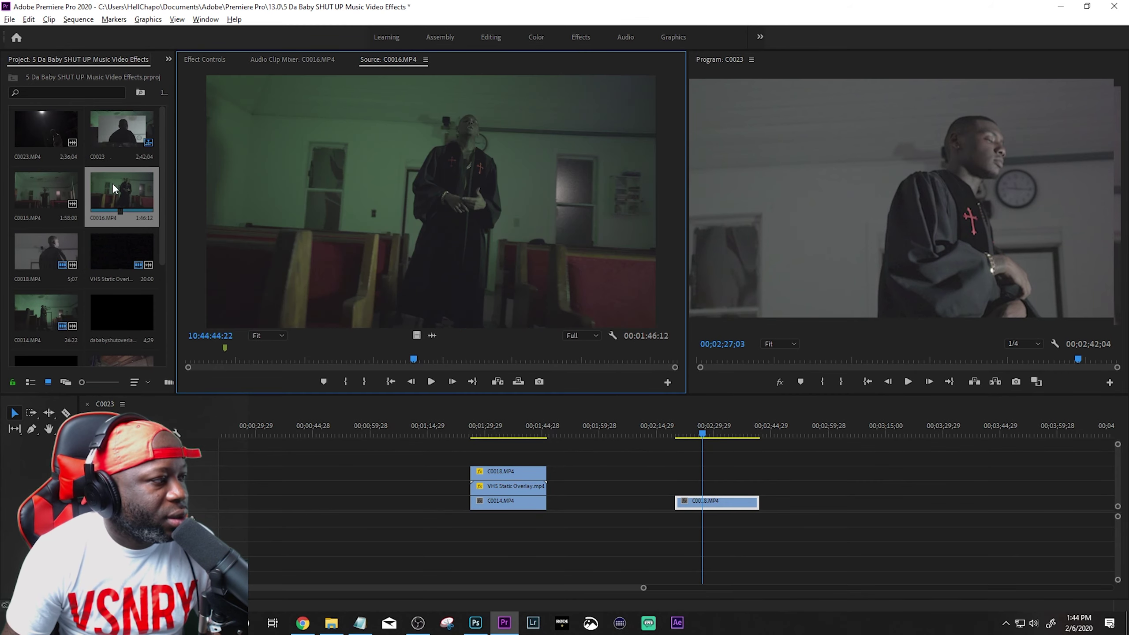
key(i)
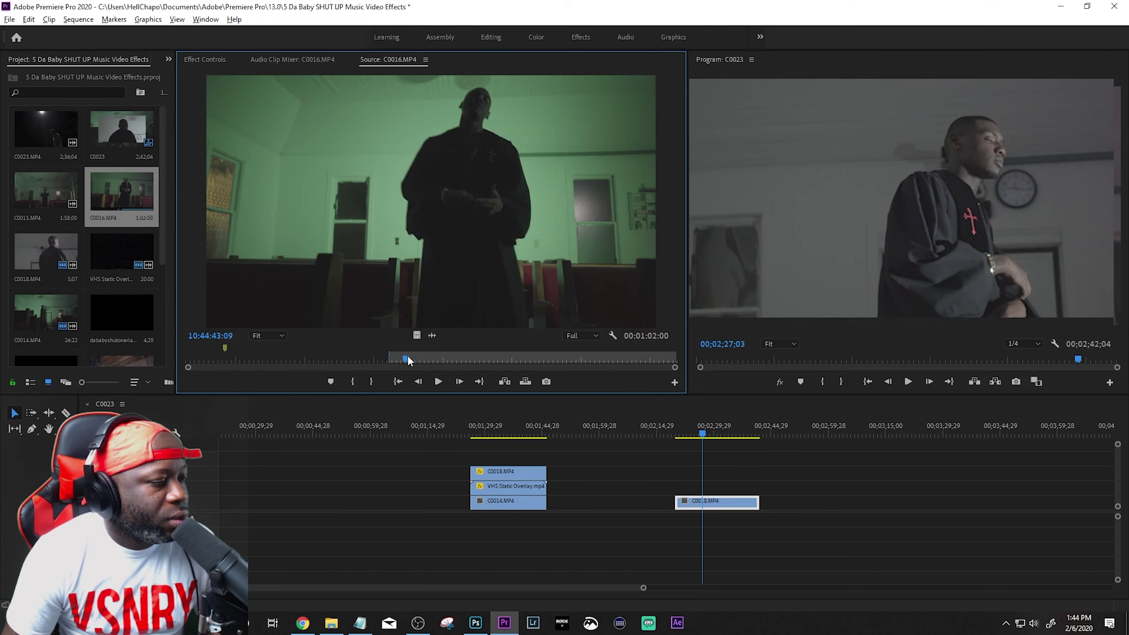
click(372, 381)
drag(416, 336, 706, 500)
key(space)
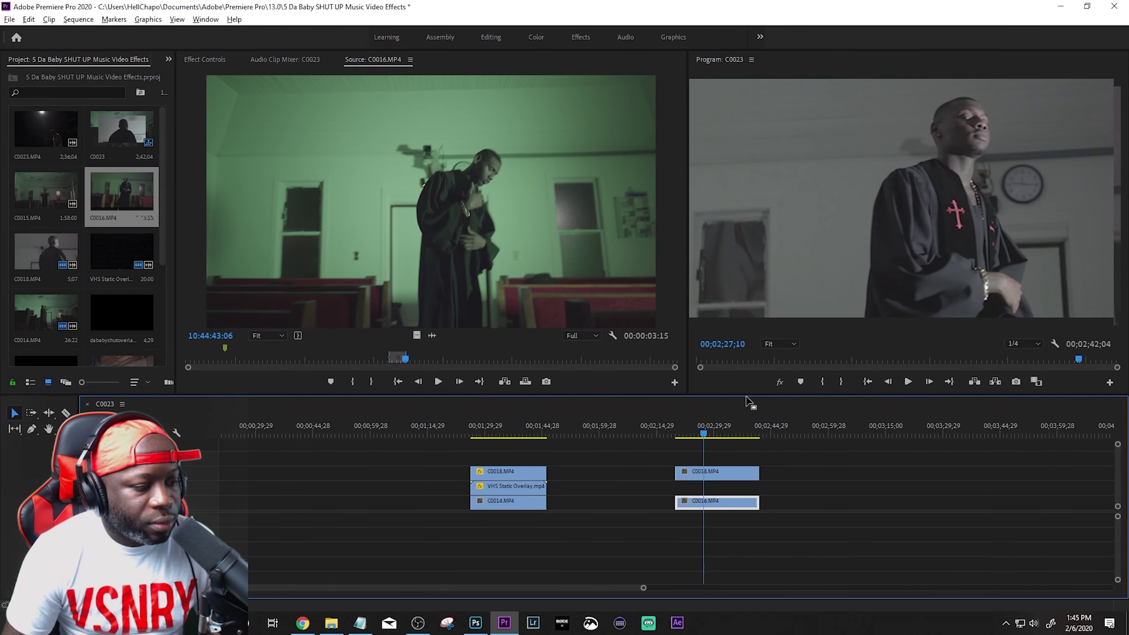
- Save the project and set the scale of the upper C0018.MP4 clip to 65
drag(746, 397, 746, 390)
click(706, 472)
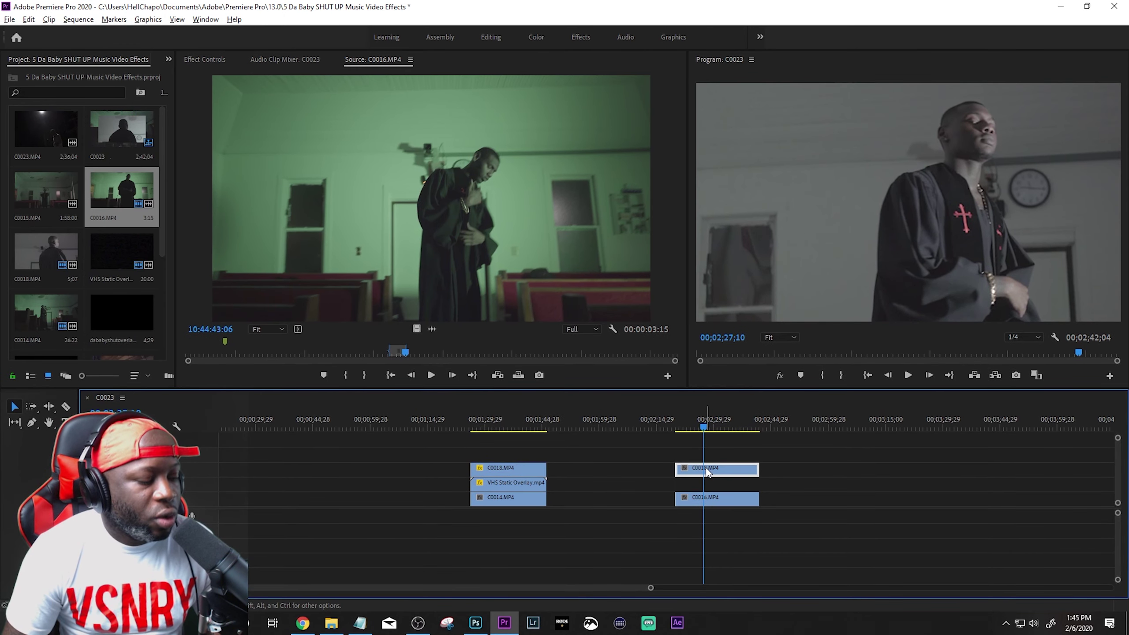
key(ctrl+s)
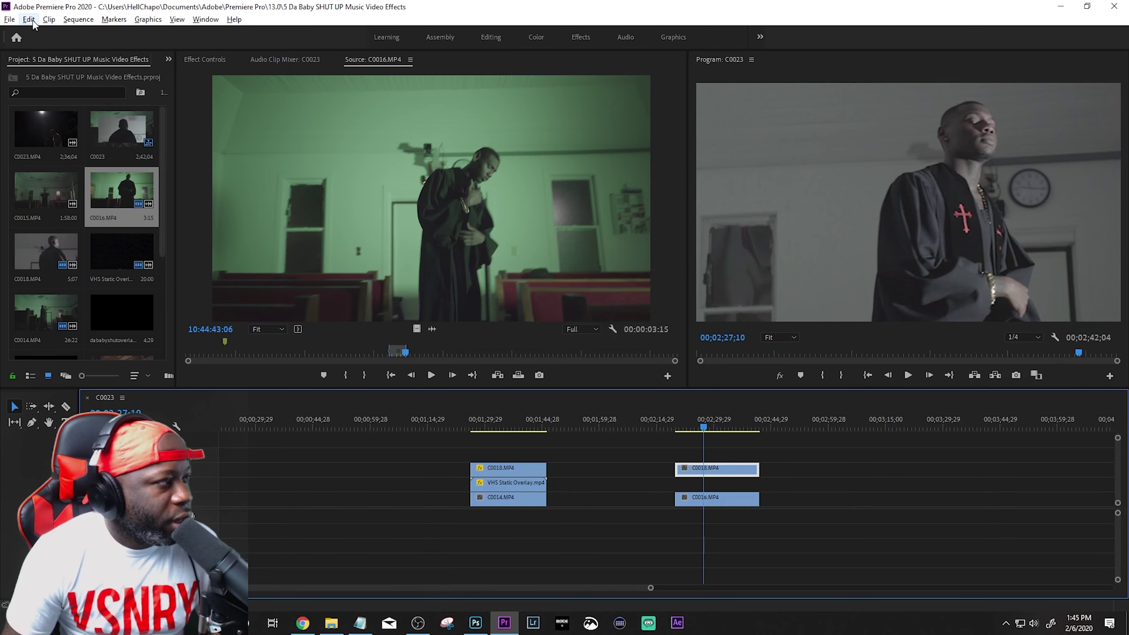
click(205, 60)
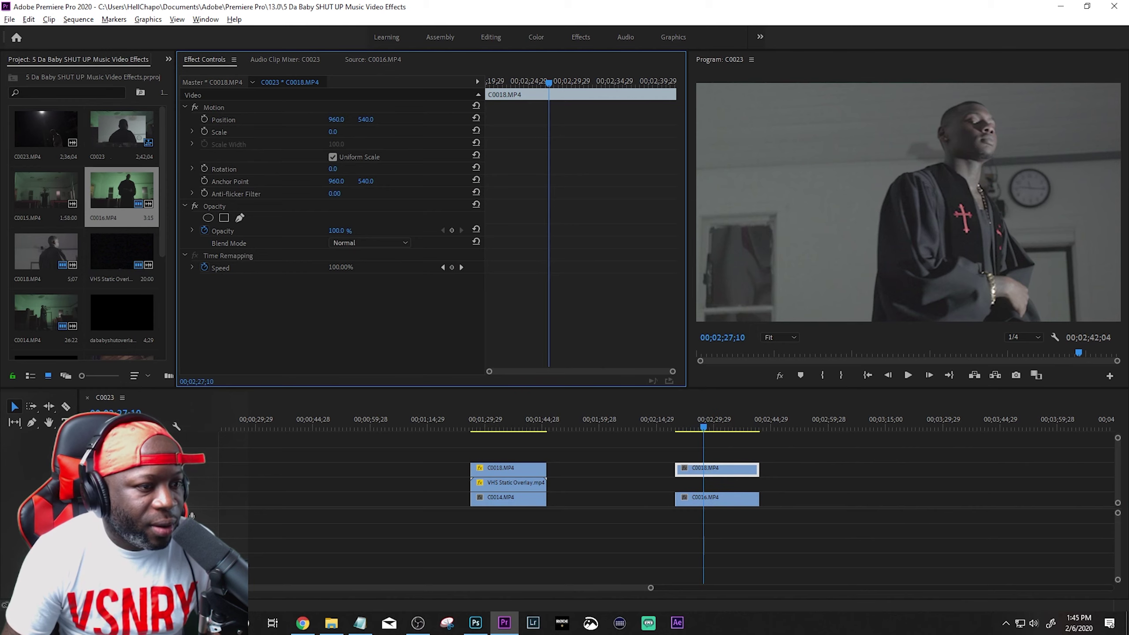
drag(334, 131, 362, 132)
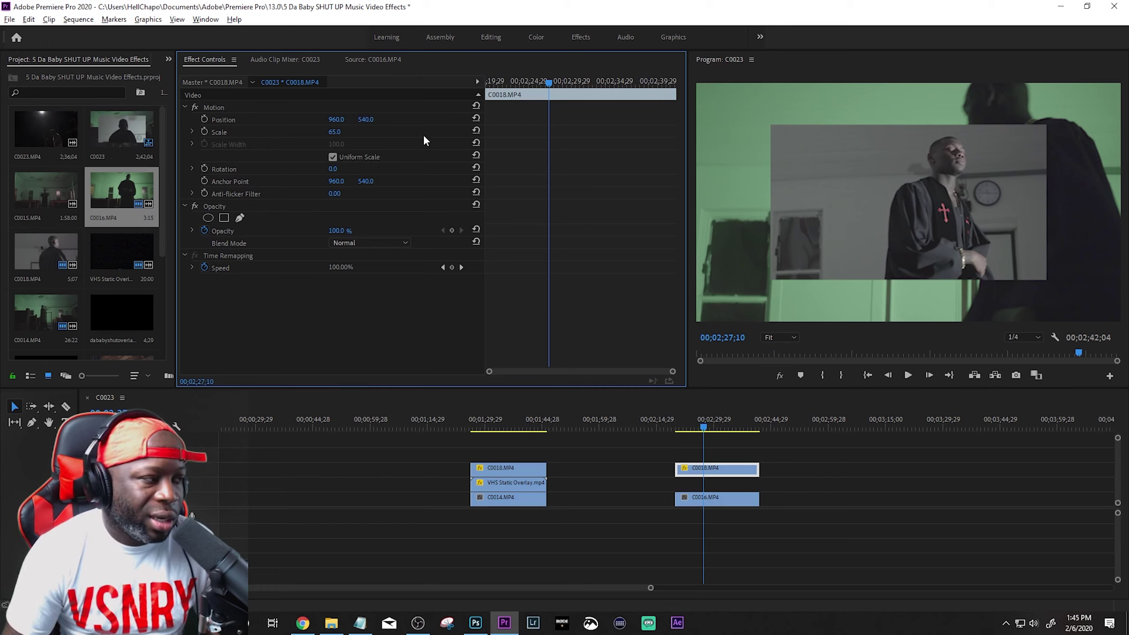
click(223, 217)
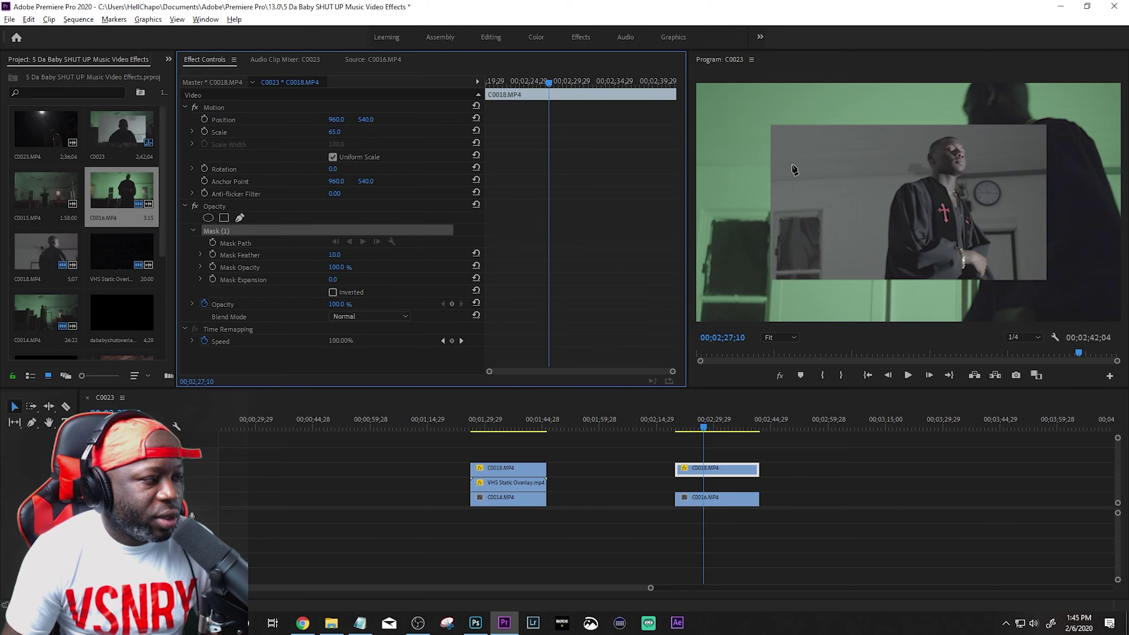
click(855, 129)
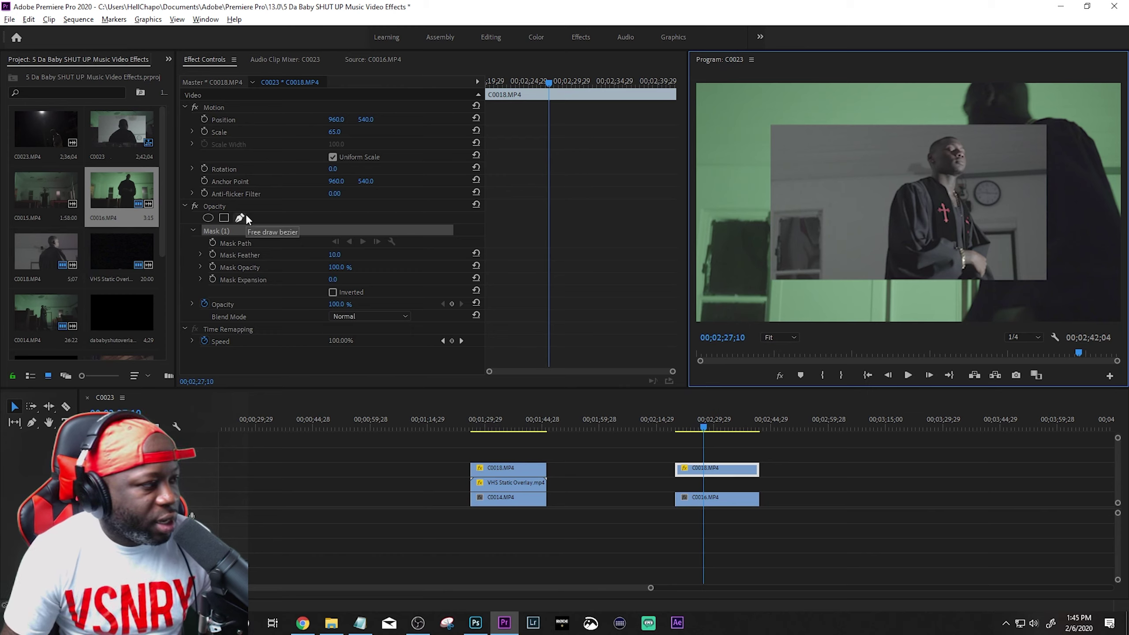
key(Delete)
click(235, 205)
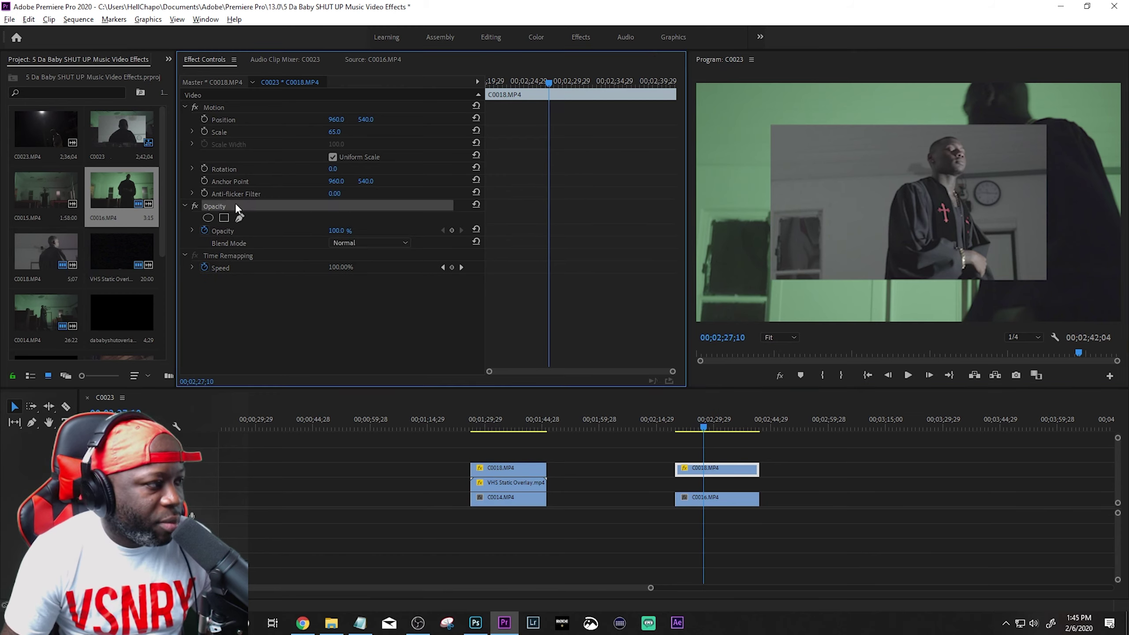
- Draw a closed four-point bezier opacity mask on C0018.MP4, shaped as a slanted frame around the performer
click(706, 469)
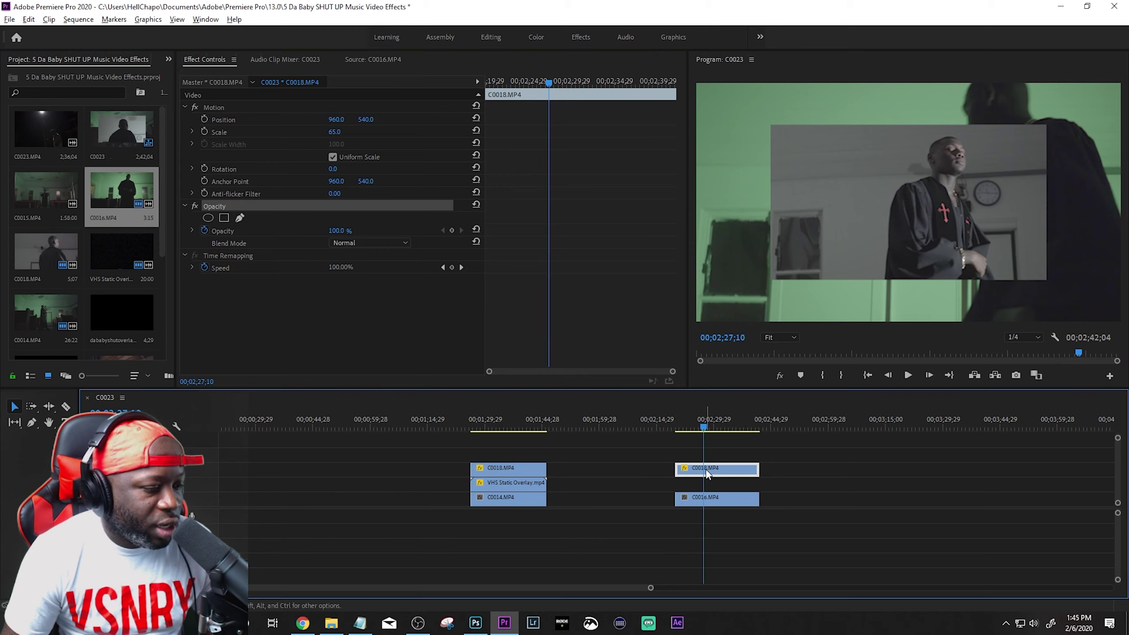
click(226, 204)
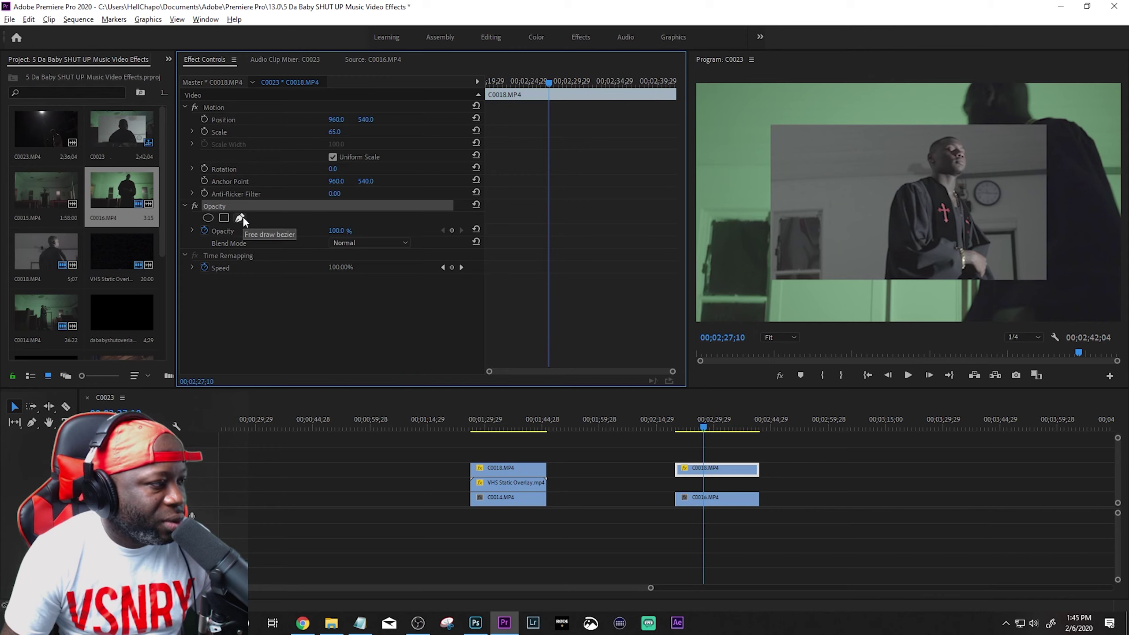
click(243, 217)
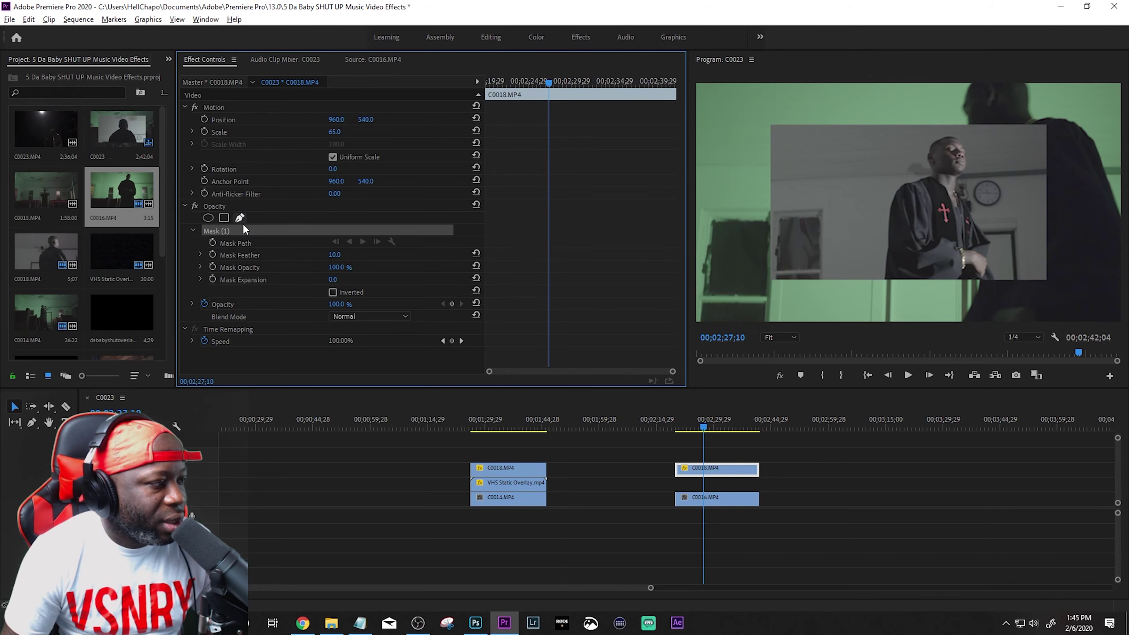
click(867, 127)
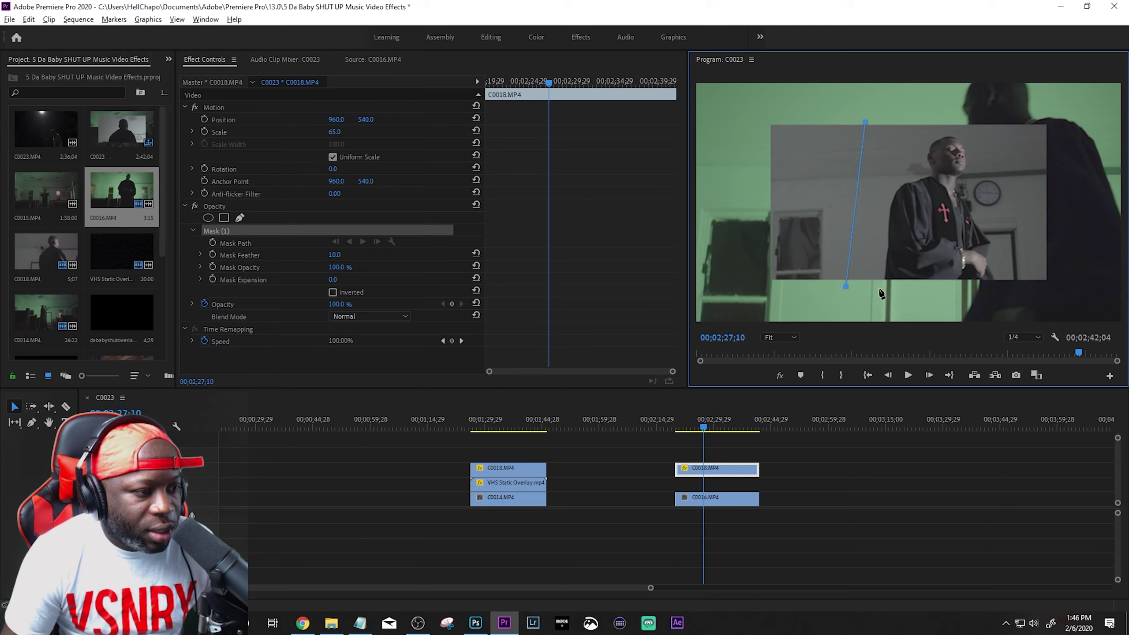
click(1000, 285)
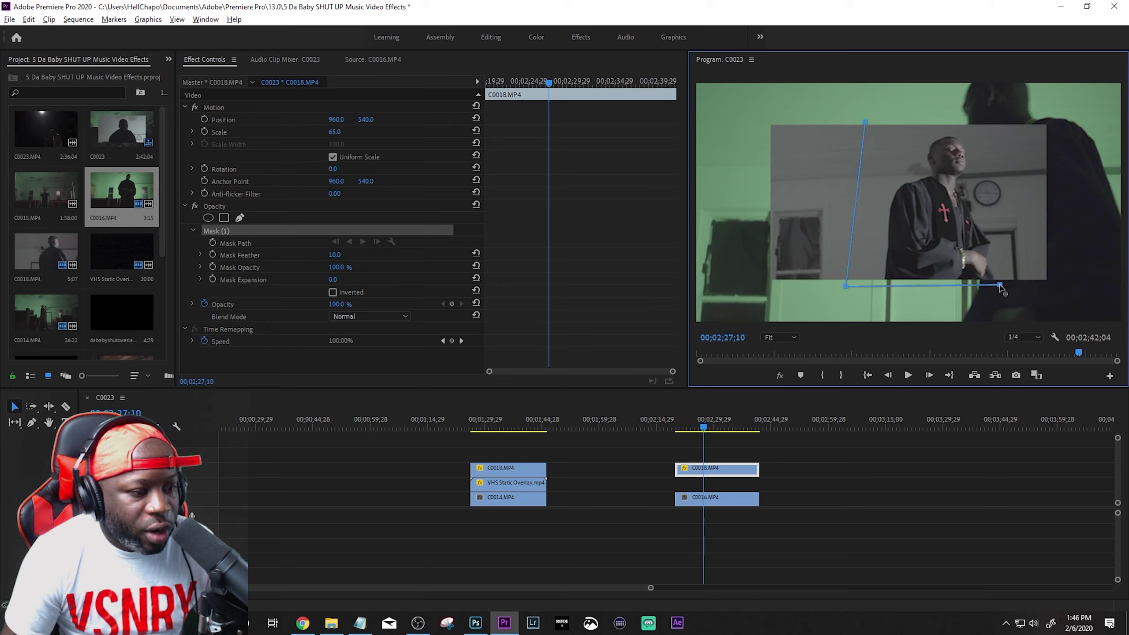
click(1024, 121)
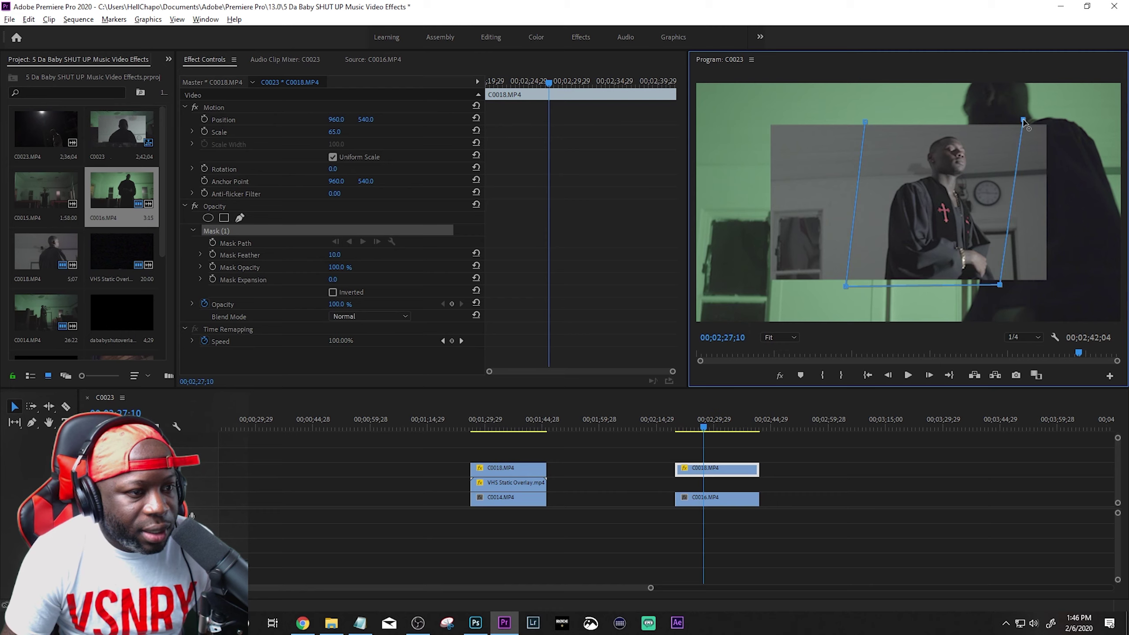
click(866, 122)
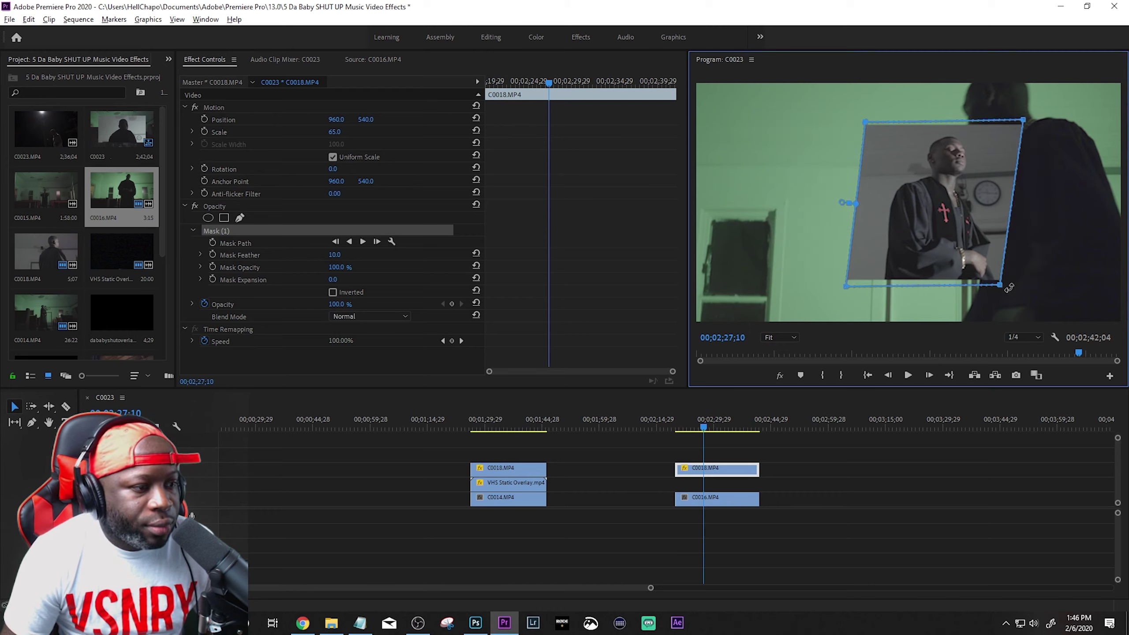
- Scrub and play back the slanted picture-in-picture of C0018.MP4 over C0016.MP4
click(708, 427)
drag(710, 430, 711, 431)
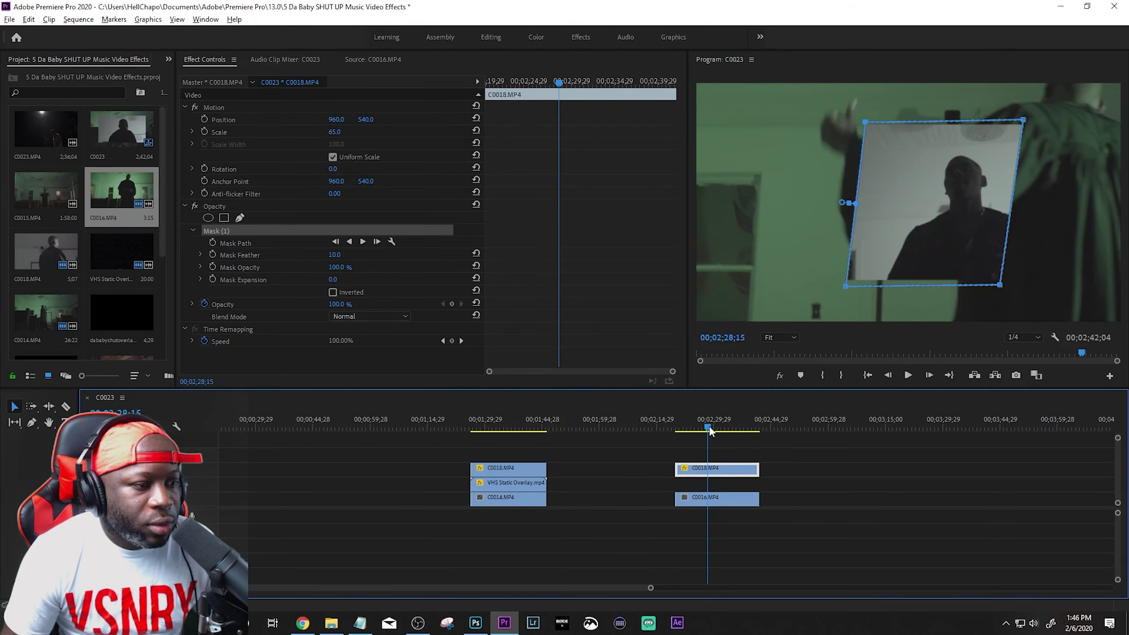
click(677, 424)
key(space)
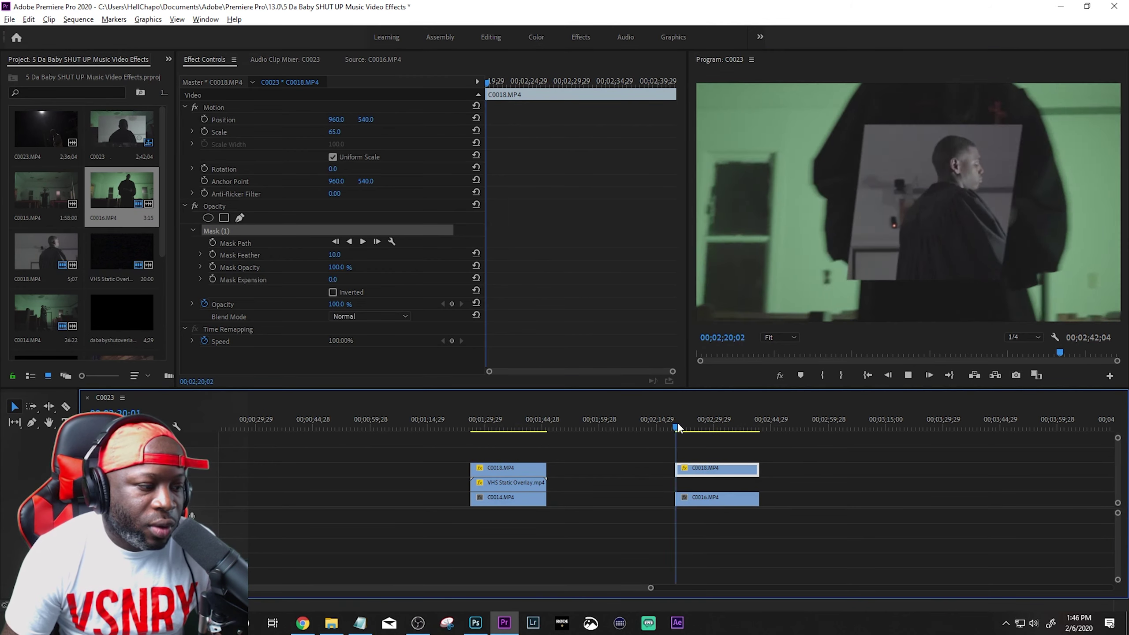
key(space)
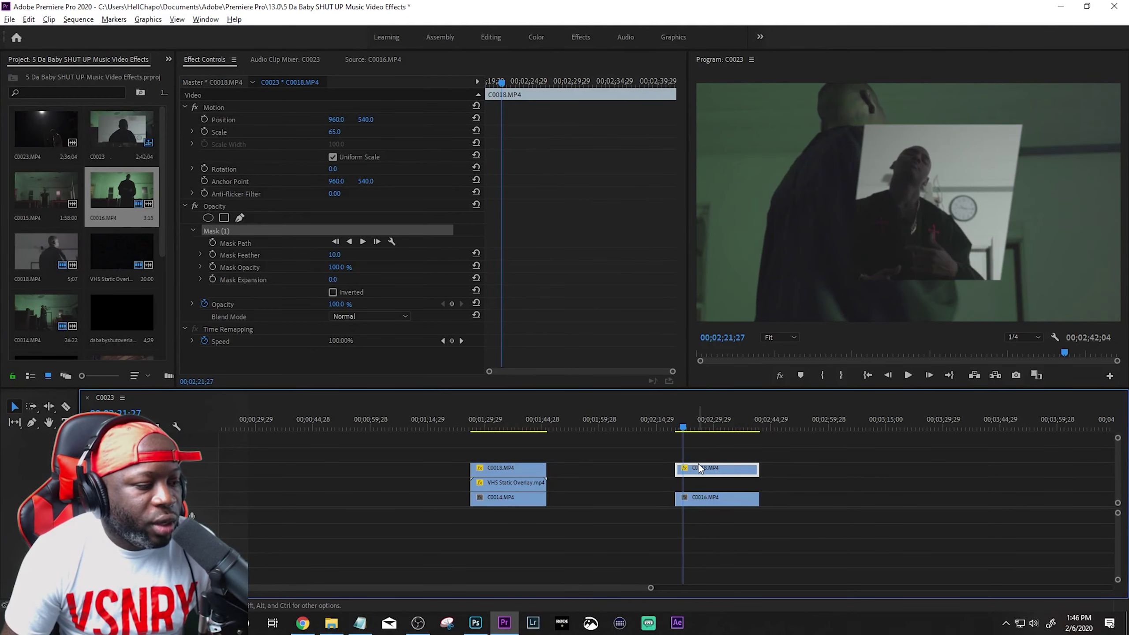
- Set C0018.MP4's horizontal position to 490 and scale to 55, and preview its new placement
click(339, 124)
drag(339, 124, 362, 131)
click(691, 429)
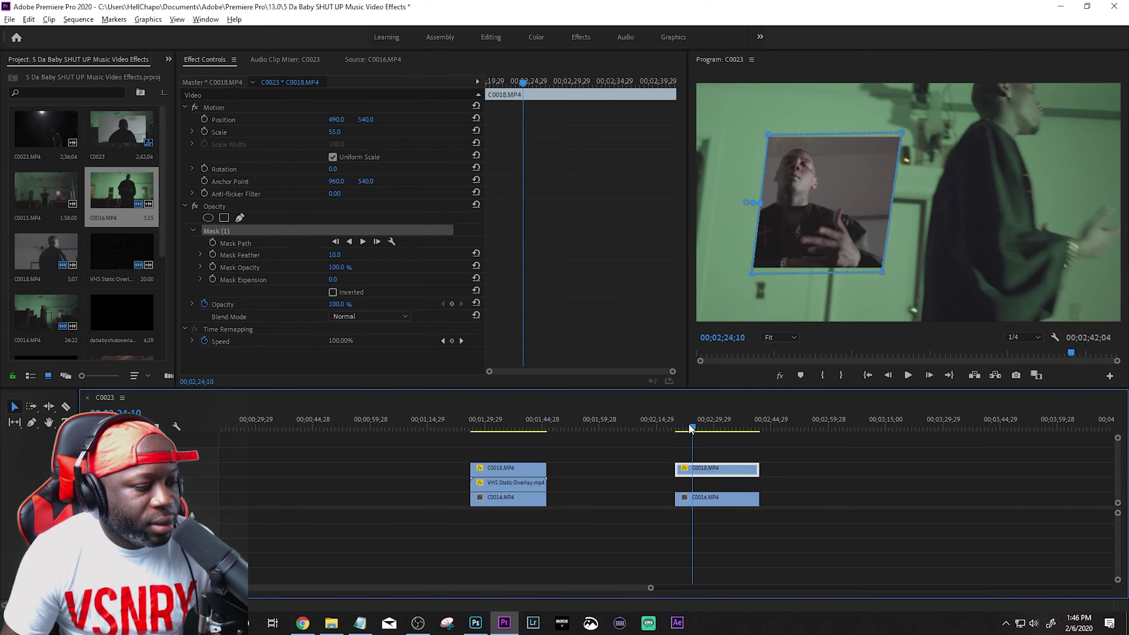
key(space)
click(679, 426)
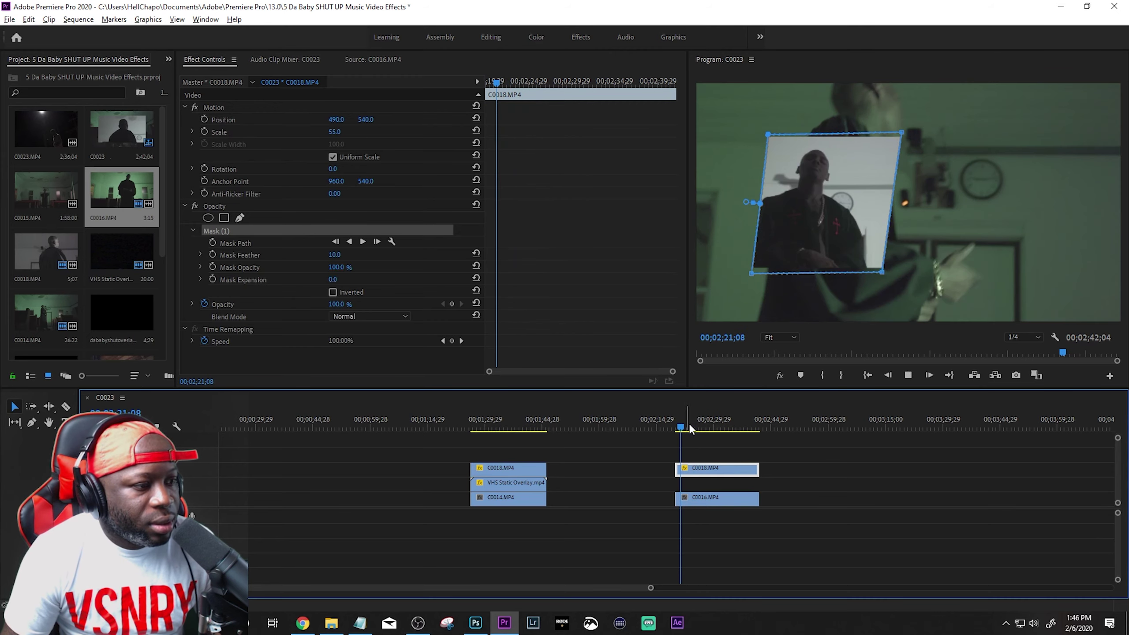
- Show the blur results in the effects list and replay the repositioned slanted frame over its background clip
key(shift+7)
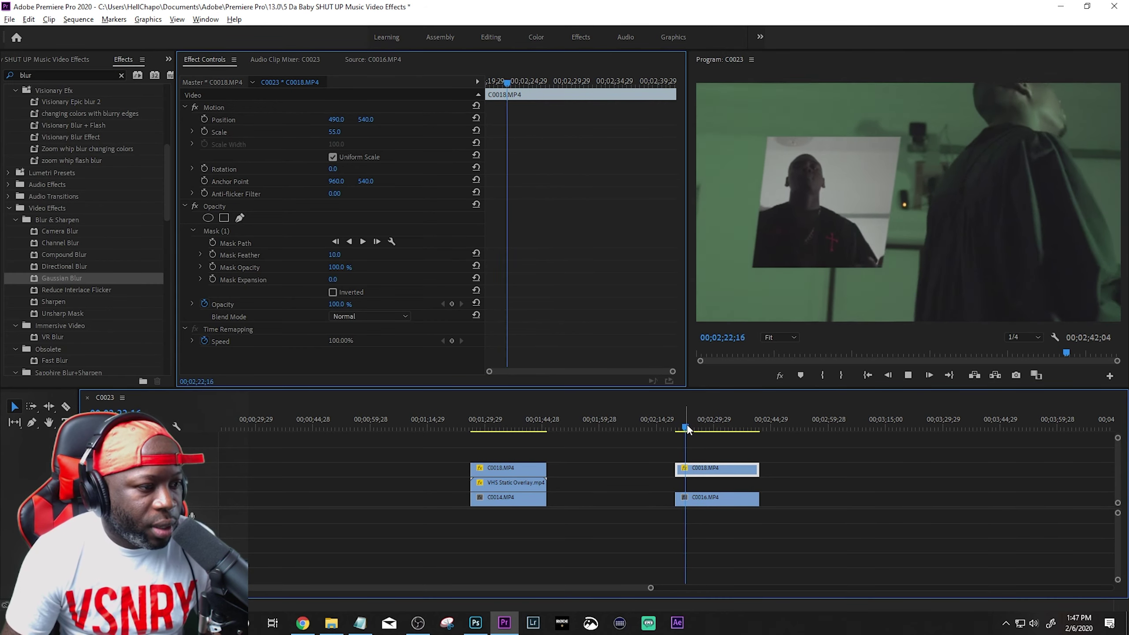
key(space)
drag(690, 428, 708, 426)
click(682, 427)
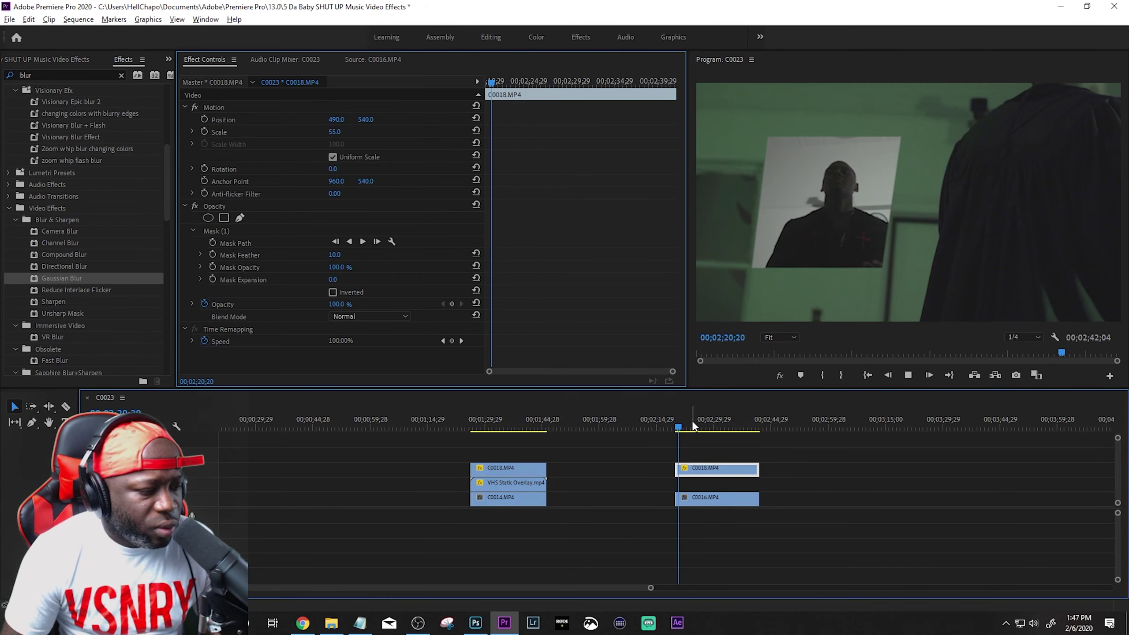
key(space)
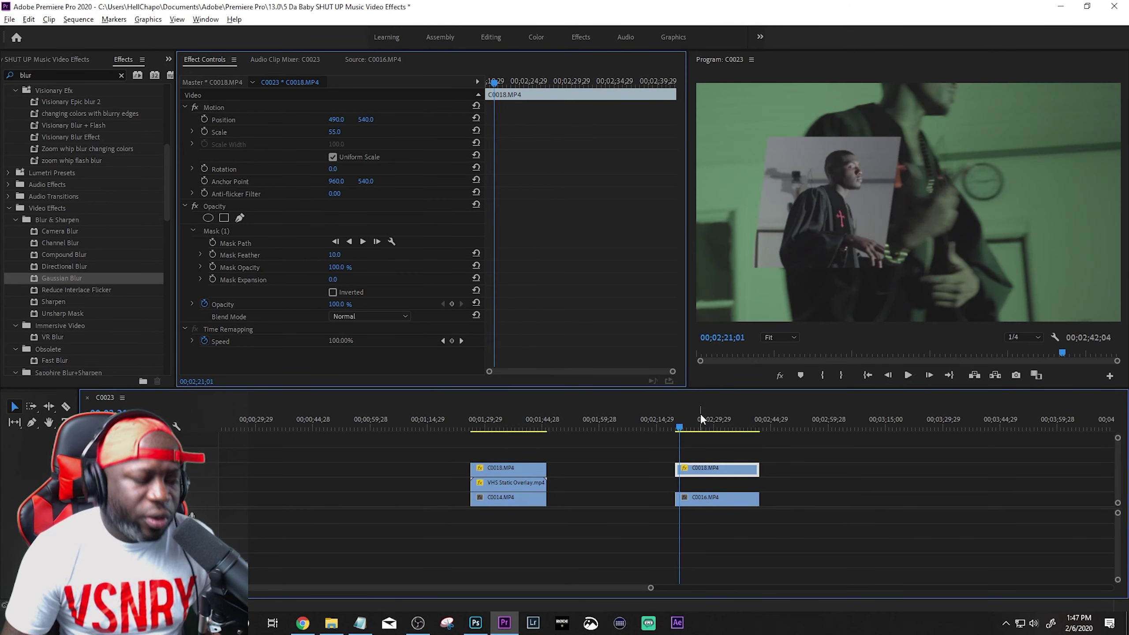